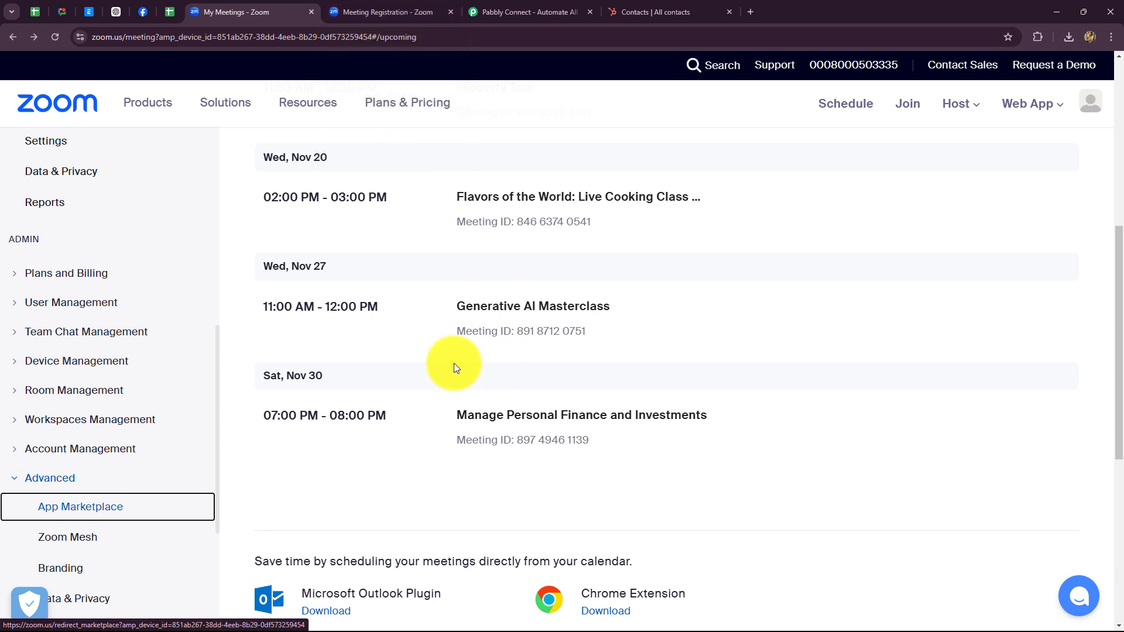
Step: Look over Zoom's upcoming meetings, then bring up the HubSpot list of 11 contacts
mouse_move(430, 415)
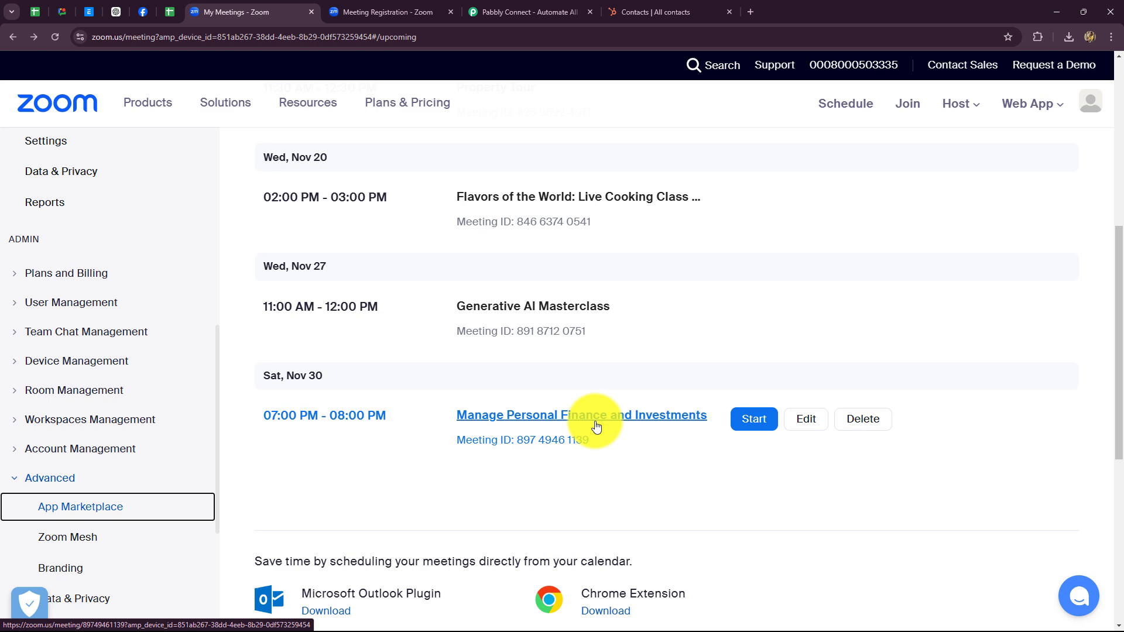
left_click(687, 12)
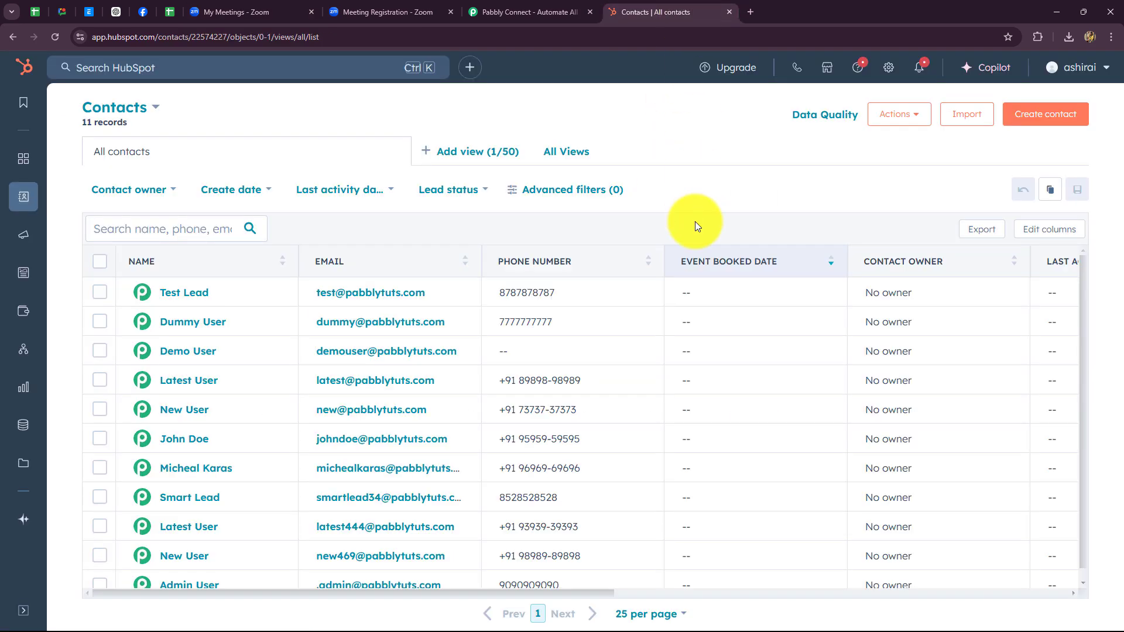
Step: Point out existing HubSpot contacts' phone numbers, check the Zoom registration page, then move to Pabbly Connect
left_click(652, 373)
left_click(652, 409)
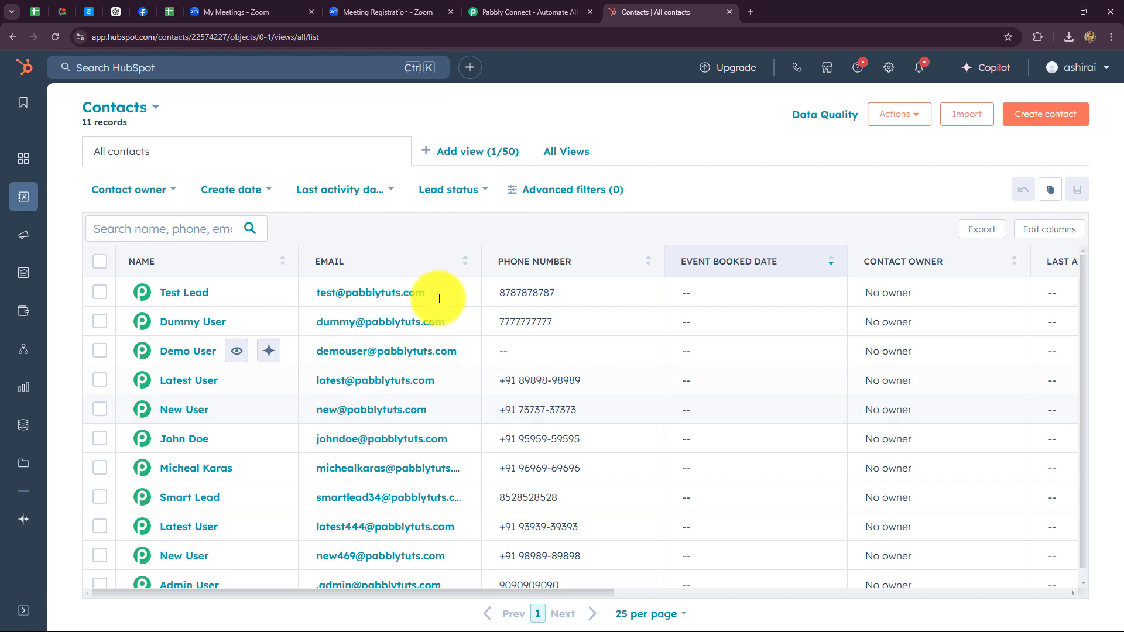
left_click(409, 13)
left_click(656, 12)
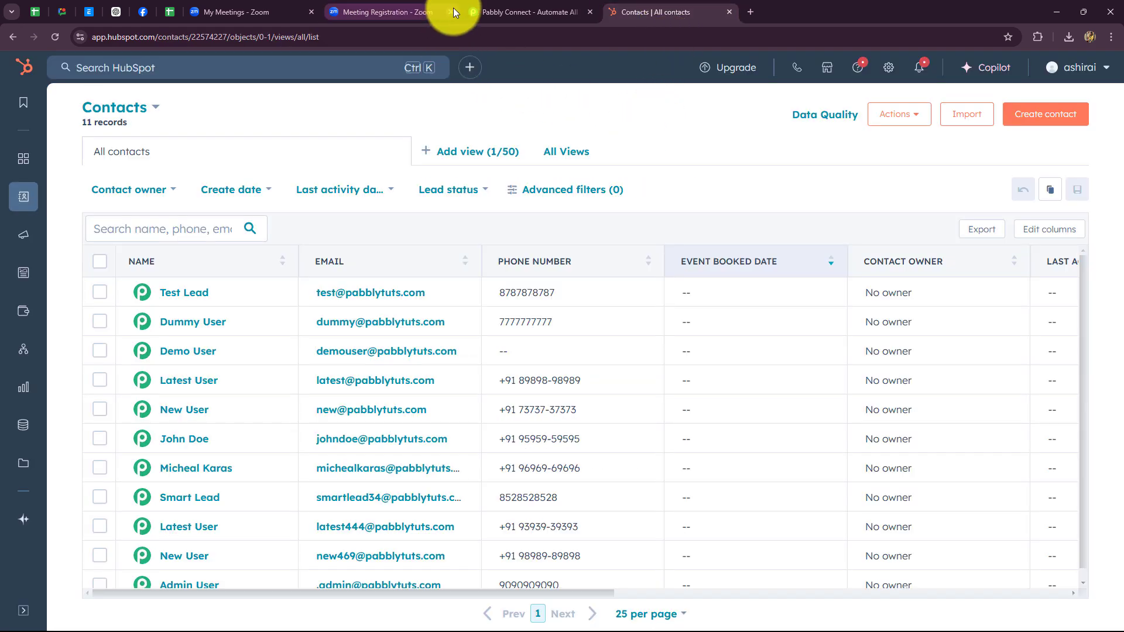
left_click(501, 7)
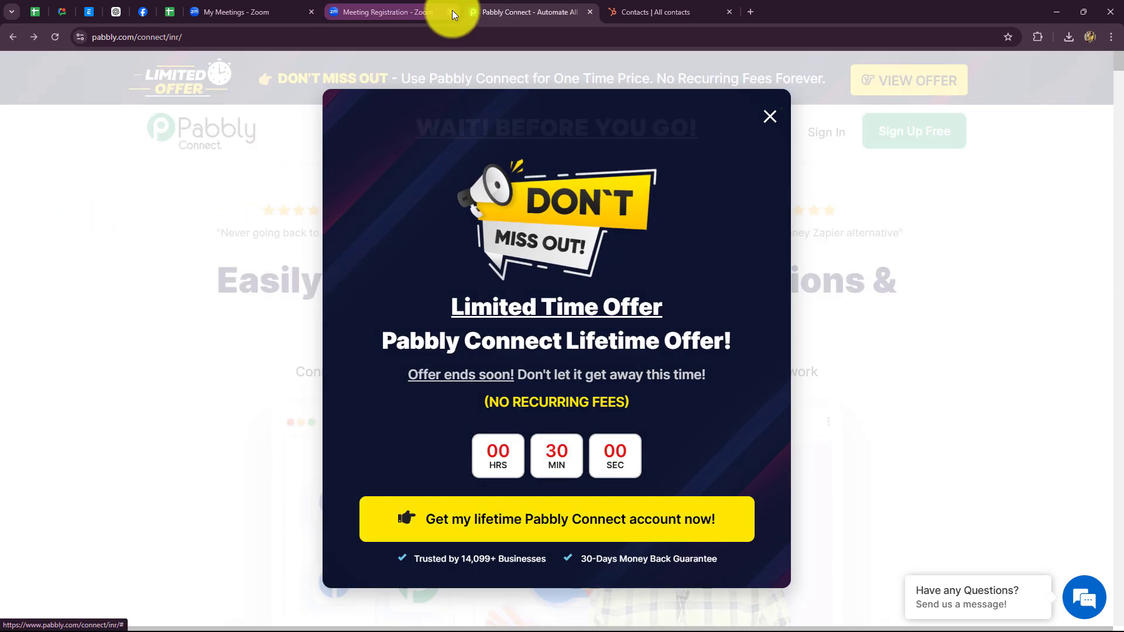
Step: Close the Zoom registration tab, dismiss the limited-time offer popup, and sign in to Pabbly
left_click(450, 12)
left_click(770, 118)
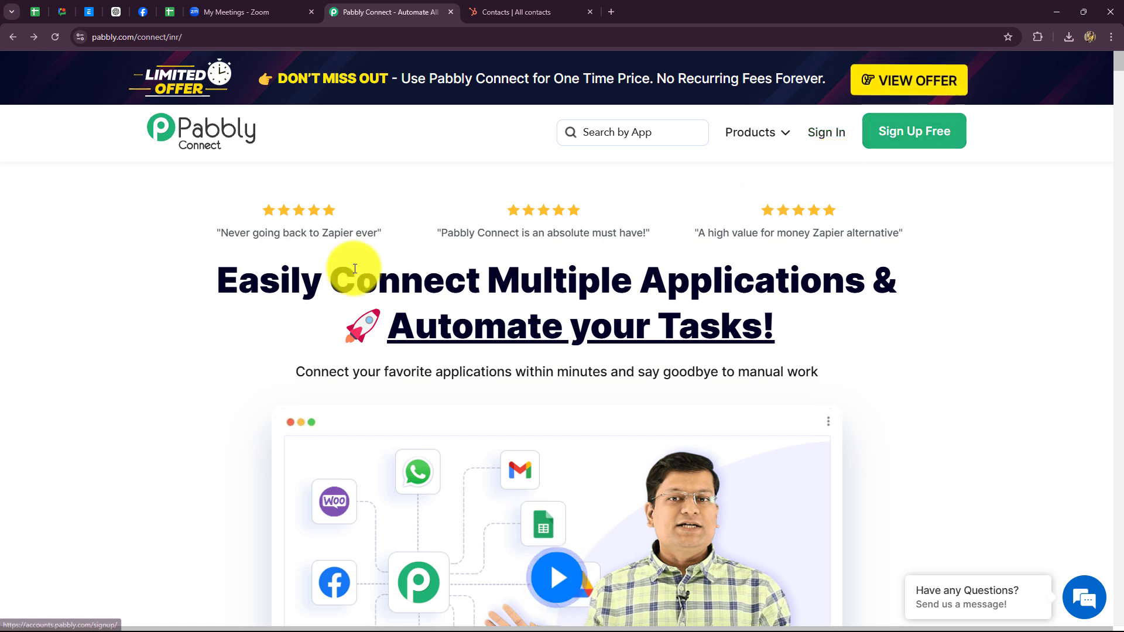
left_click_drag(227, 276, 954, 355)
left_click(955, 354)
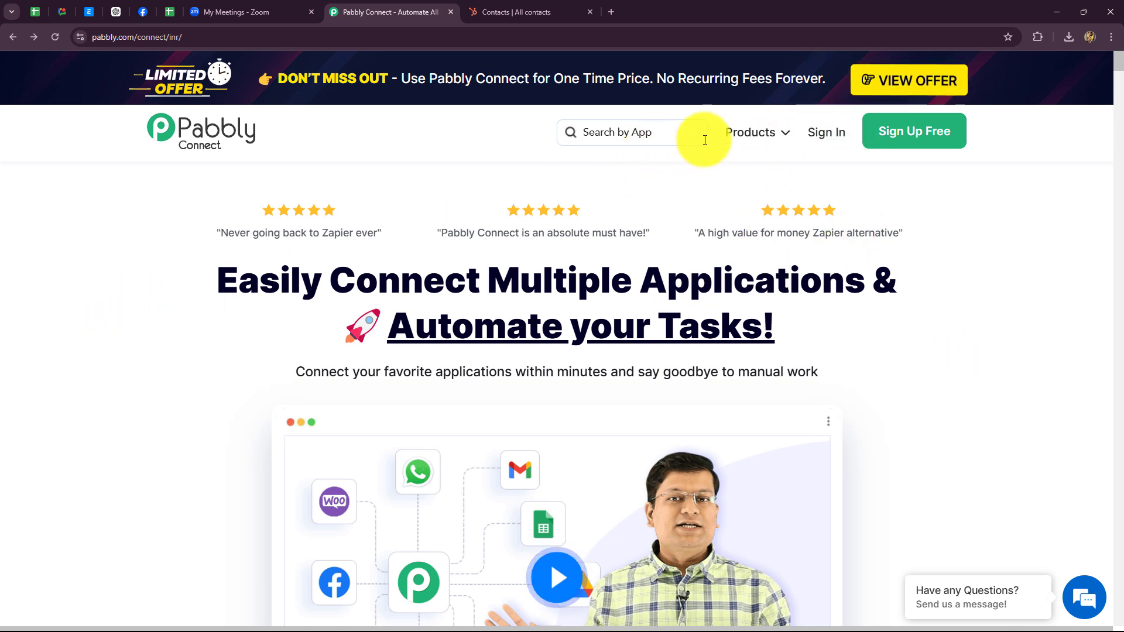
left_click(827, 138)
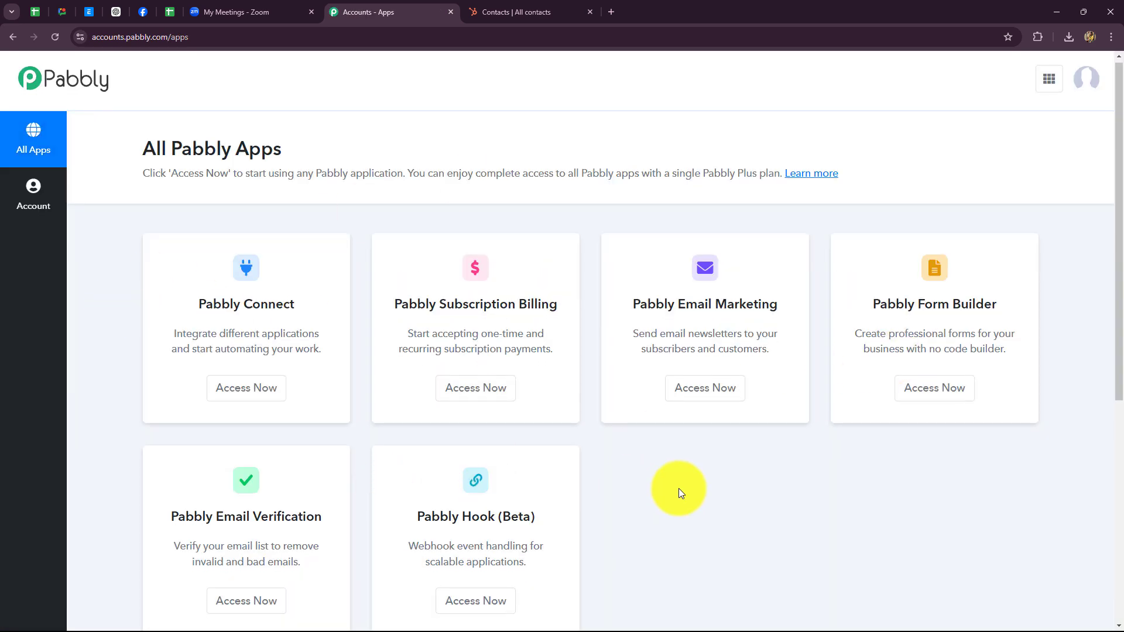
Step: Open the Pabbly Connect dashboard from the All Pabbly Apps page
scroll(680, 492, "down", 2)
scroll(680, 488, "up", 1)
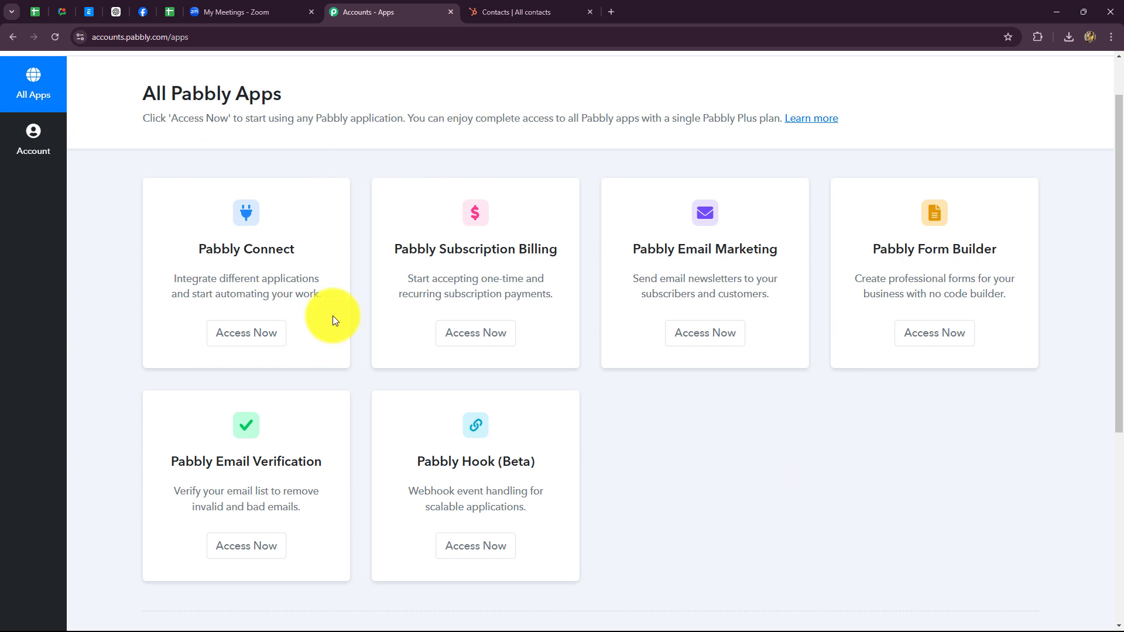
left_click_drag(195, 251, 316, 251)
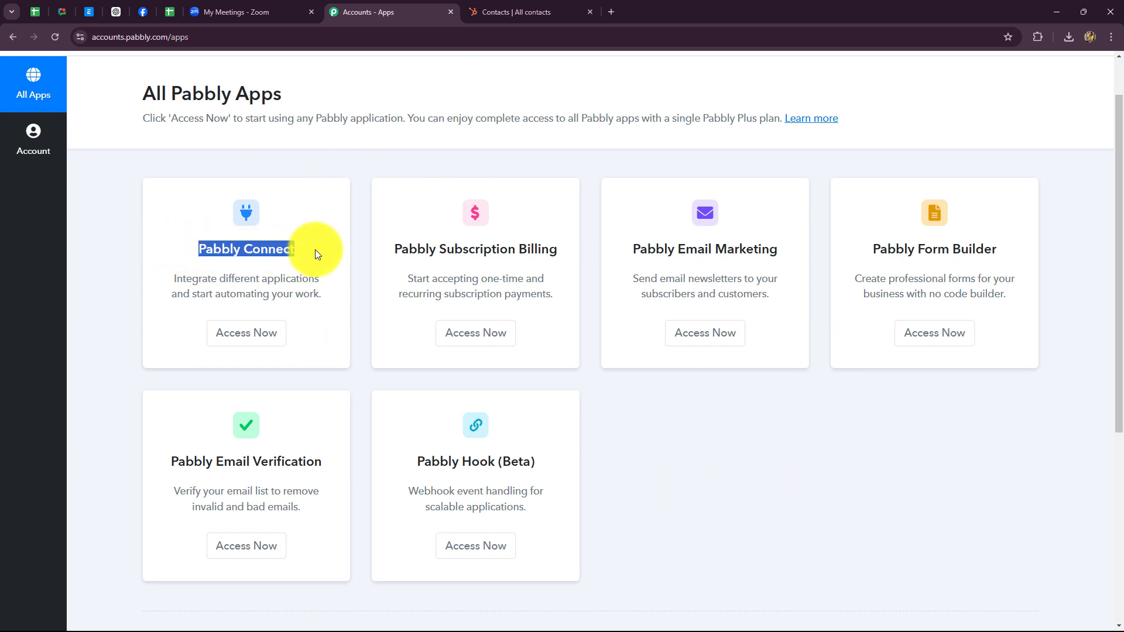
left_click(261, 344)
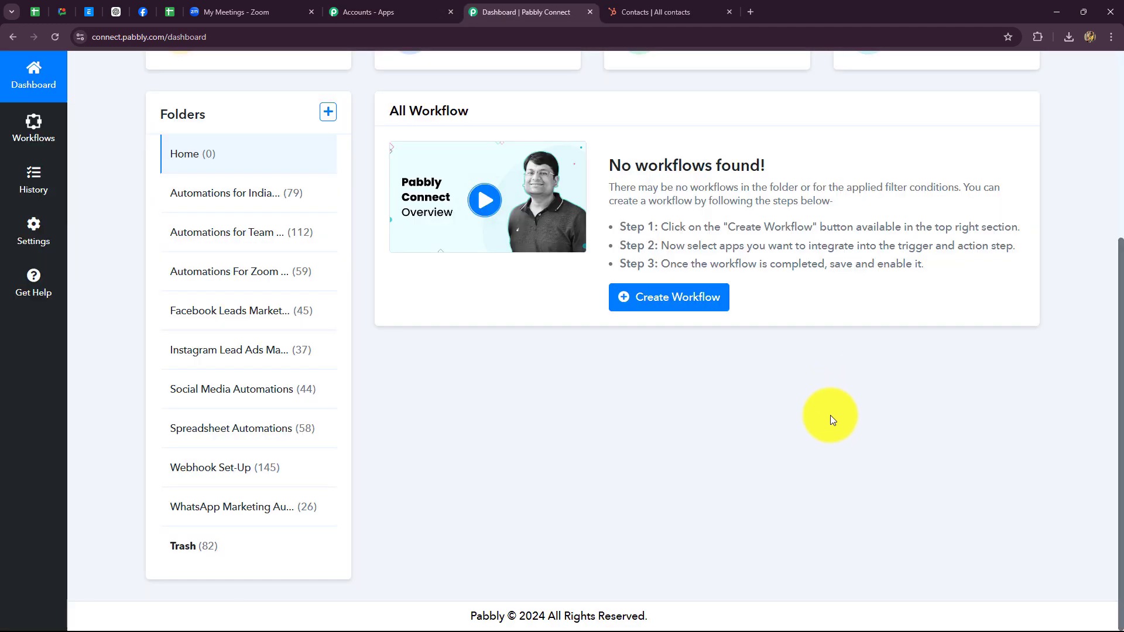
Step: Bring up the Create Workflow dialog on the dashboard
scroll(820, 437, "up", 3)
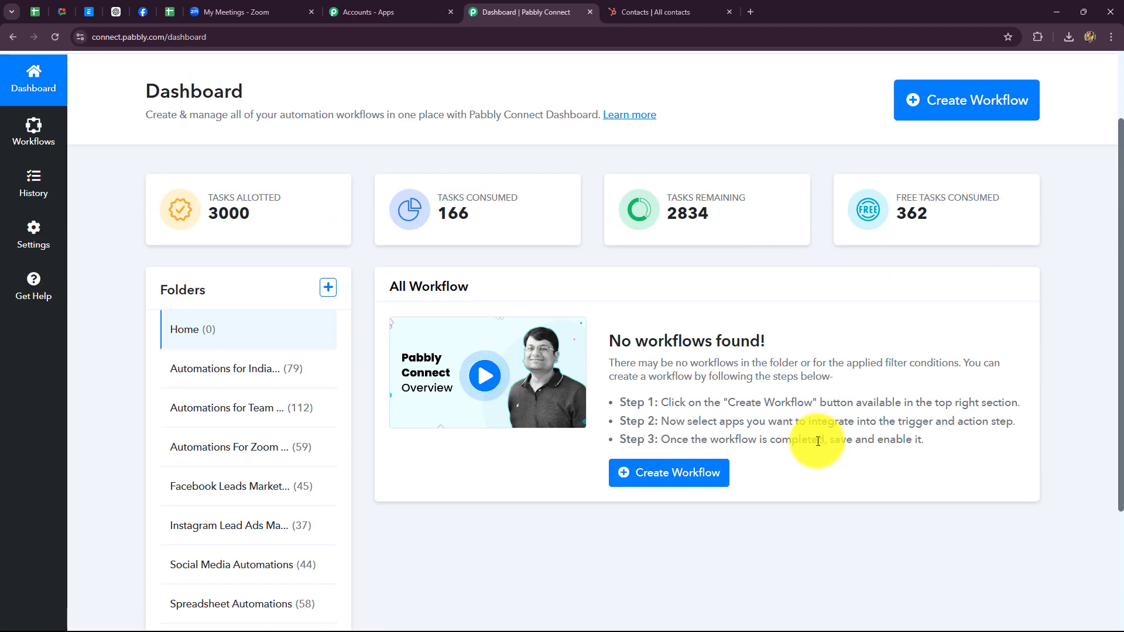
scroll(807, 458, "down", 3)
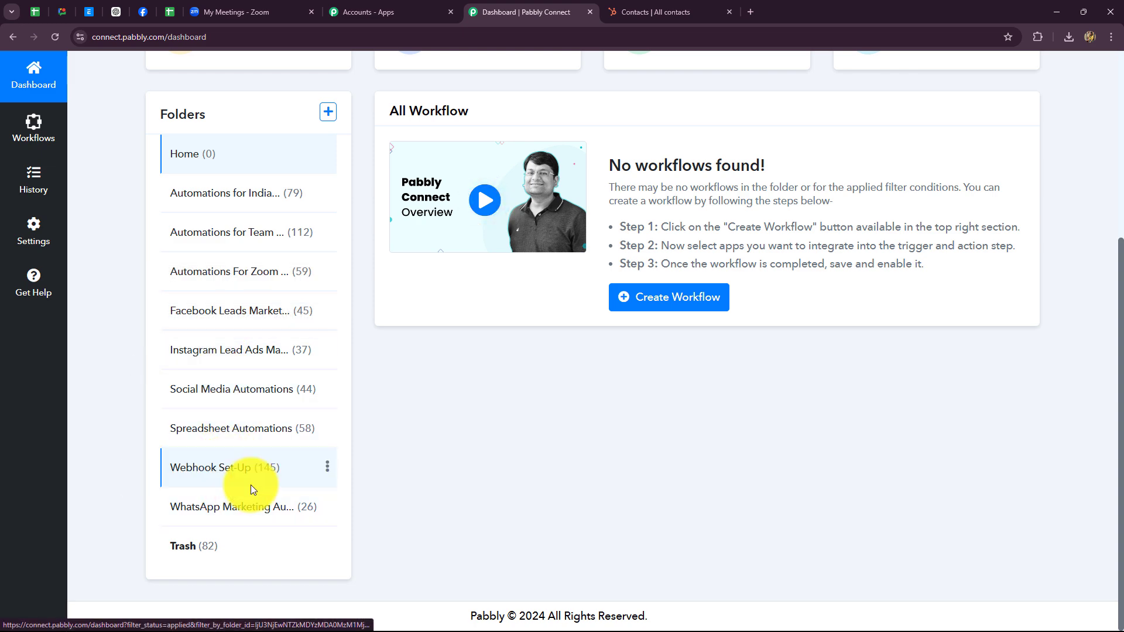
scroll(252, 482, "up", 3)
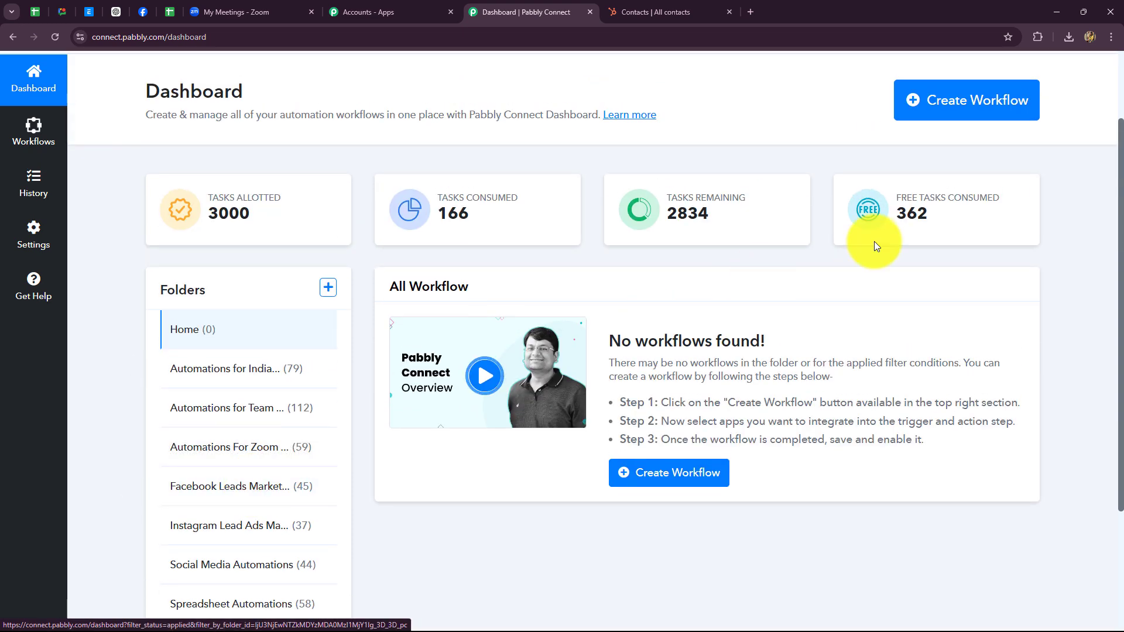
left_click(996, 103)
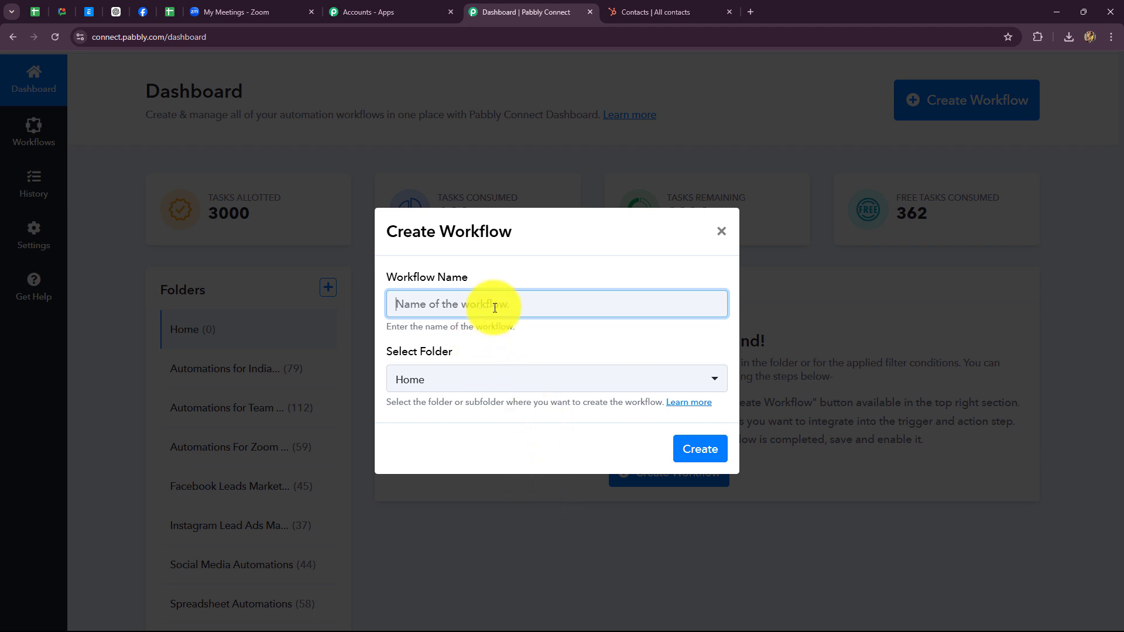
Step: Create workflow 'Create HubSpot Contact from Zoom Registrant' in the Automations For Zoom Meeting & Webinars folder
type("Create HubSpot Contact from Zoom Registrant")
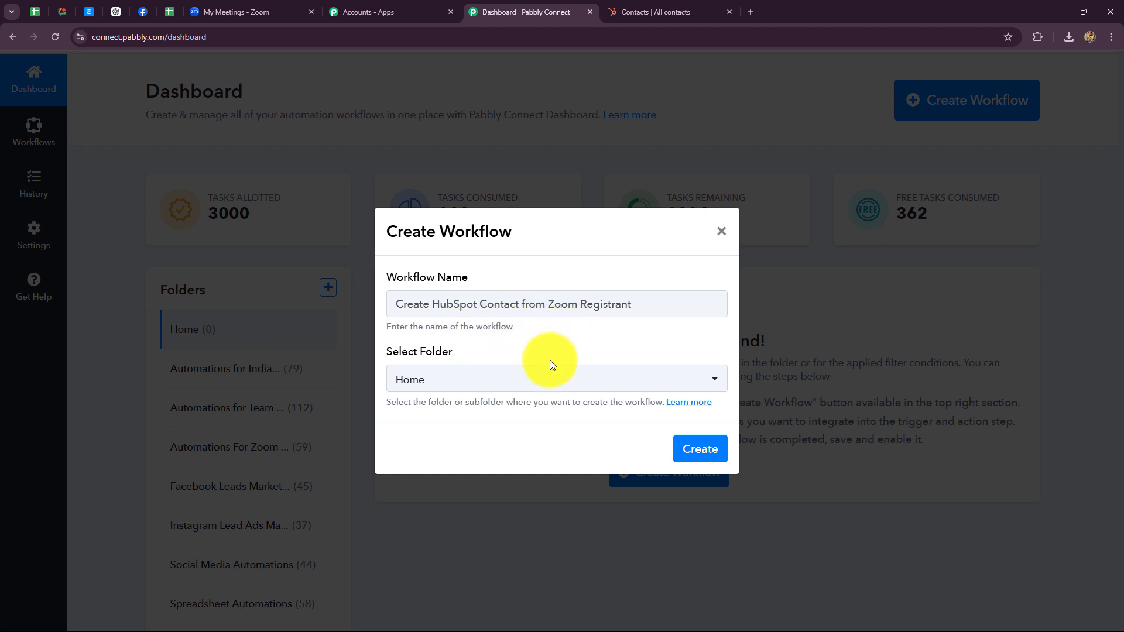
left_click(546, 382)
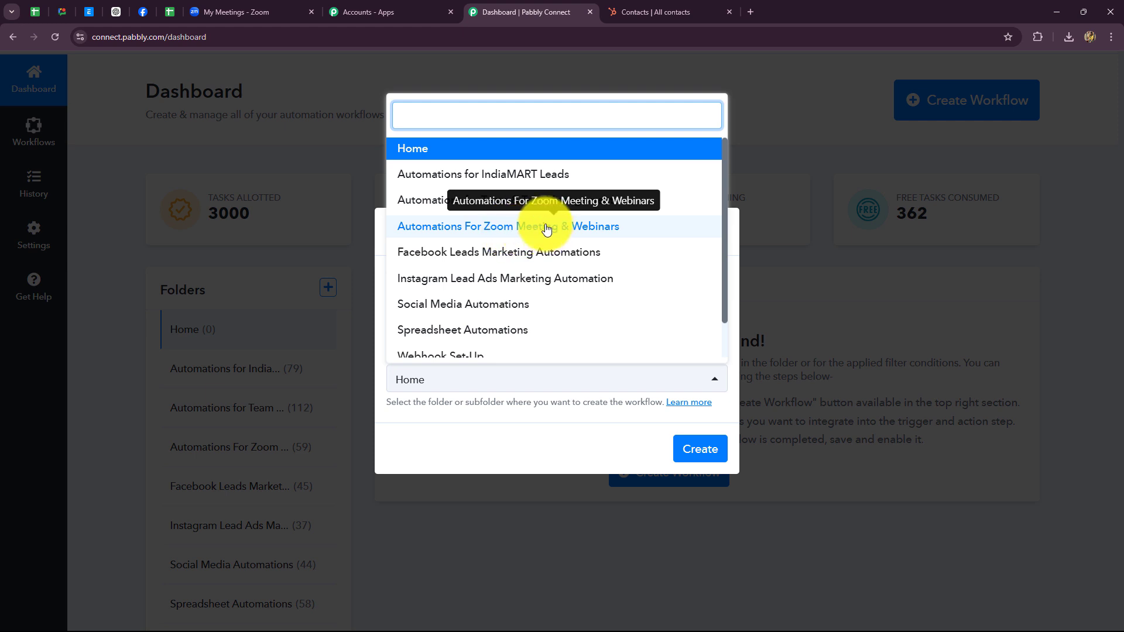
left_click(510, 234)
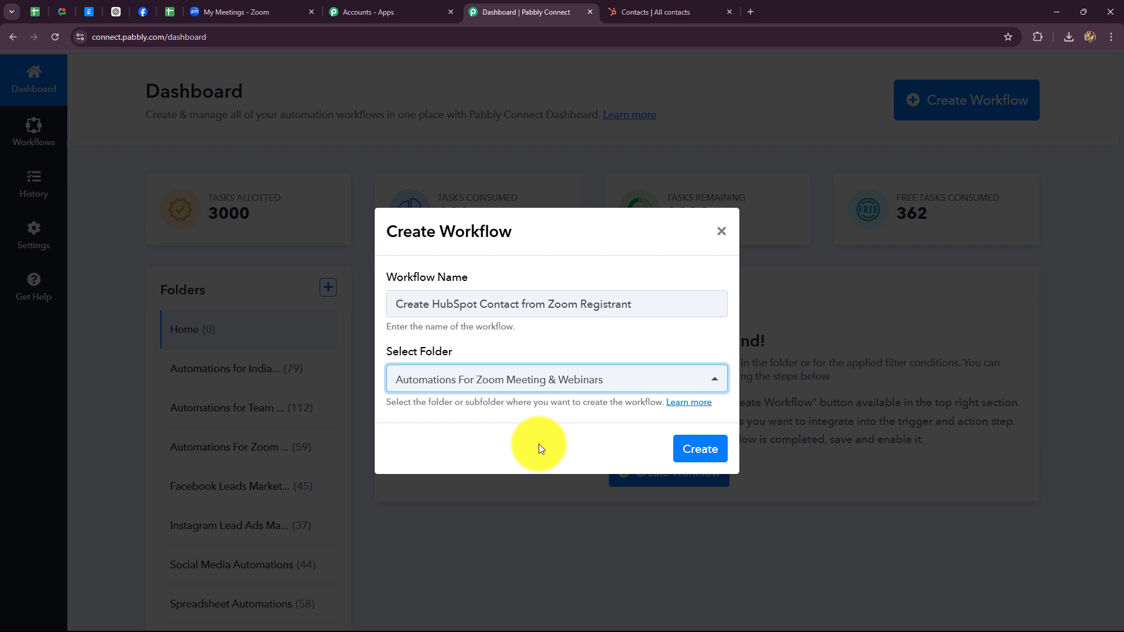
left_click(709, 451)
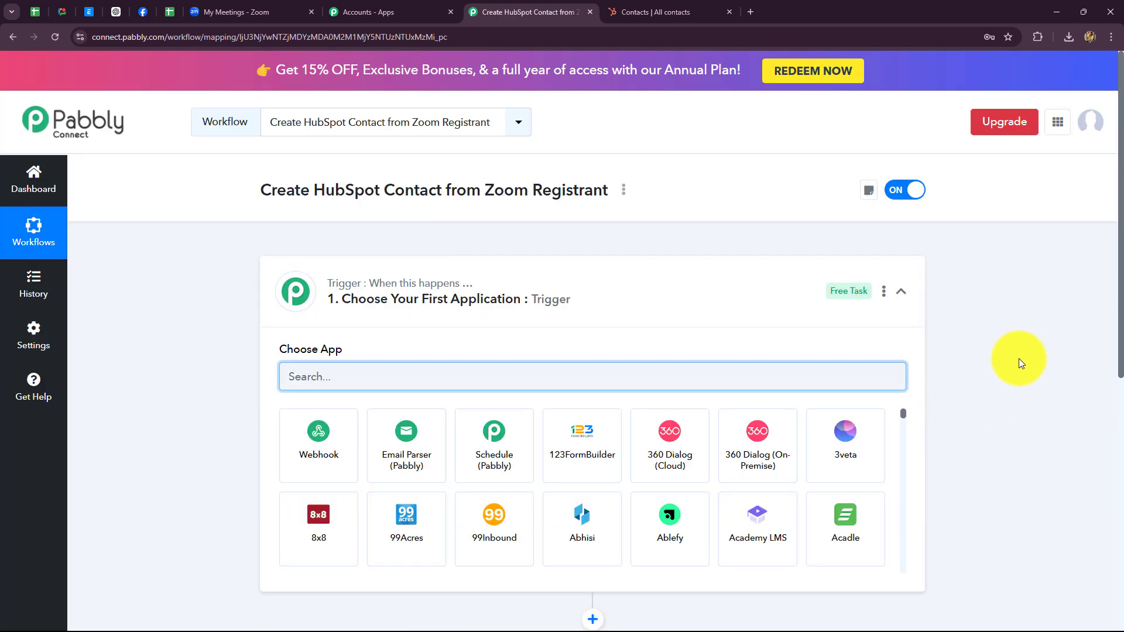
Step: Collapse the trigger step's Choose App panel
left_click(901, 295)
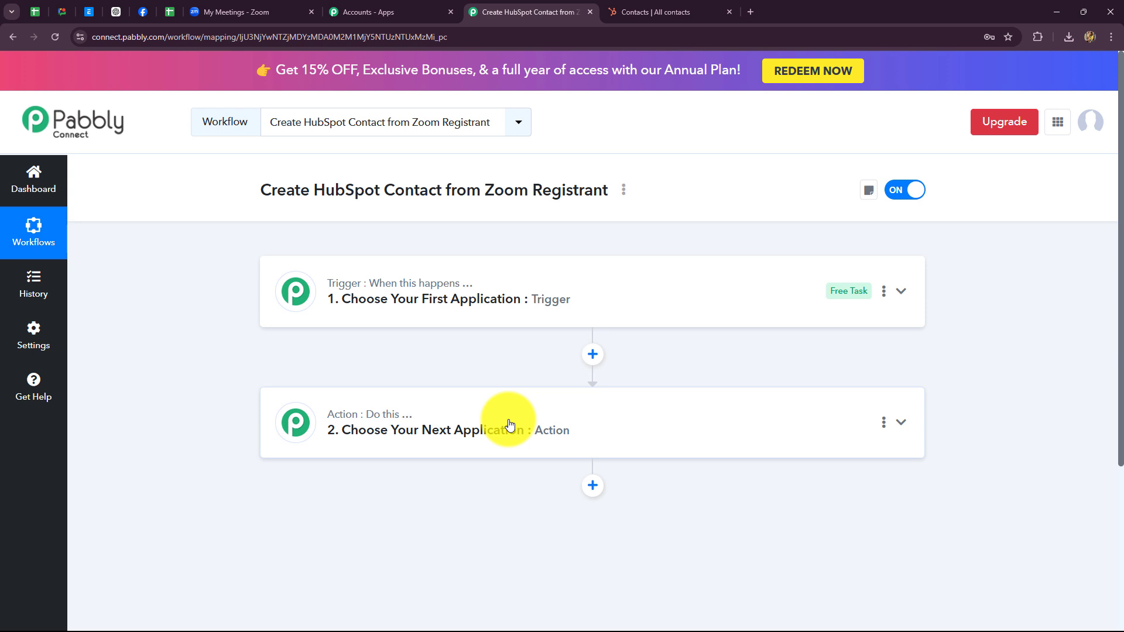
Step: Search 'zoo' and set the trigger to Zoom (Triggers) with the Configure Webhook event
left_click(436, 283)
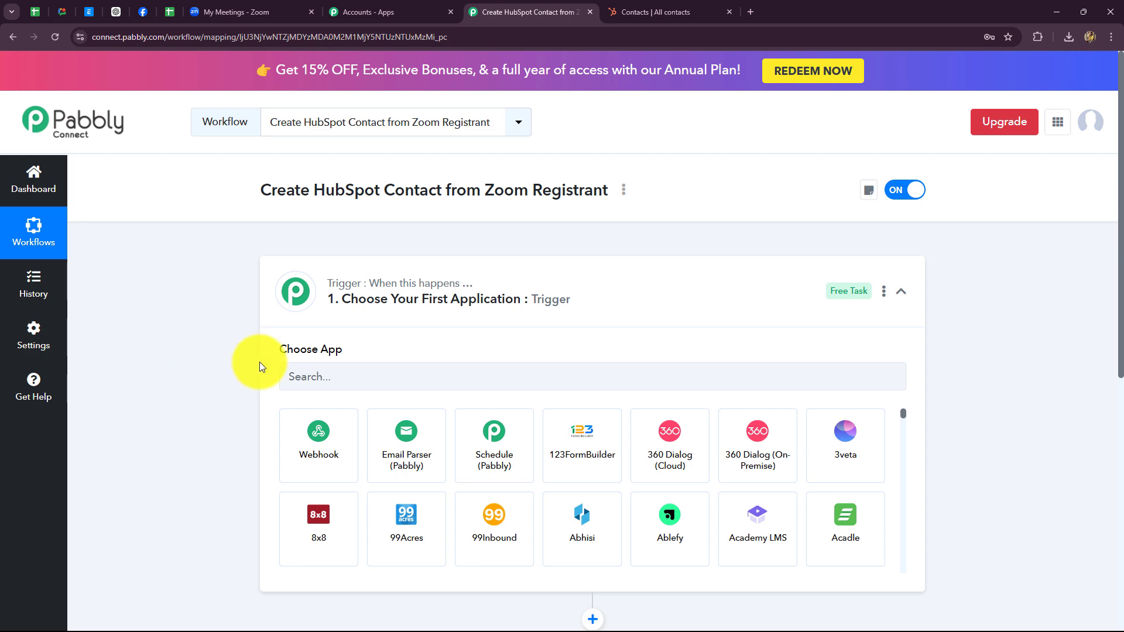
scroll(259, 367, "down", 2)
left_click(293, 262)
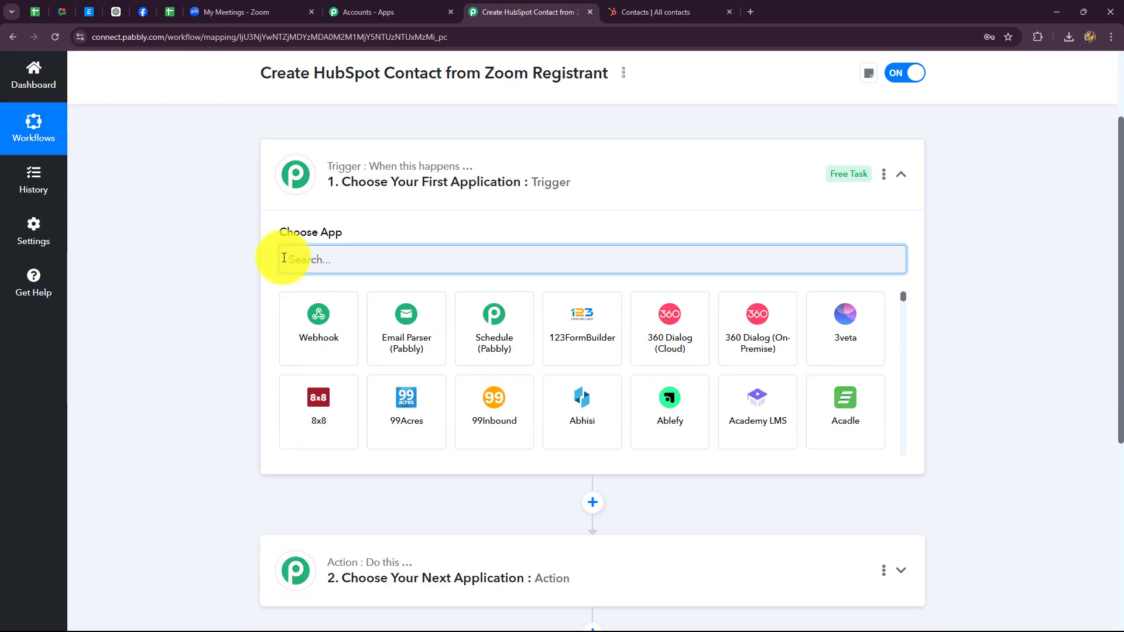
key("Caps_Lock")
type("zoo")
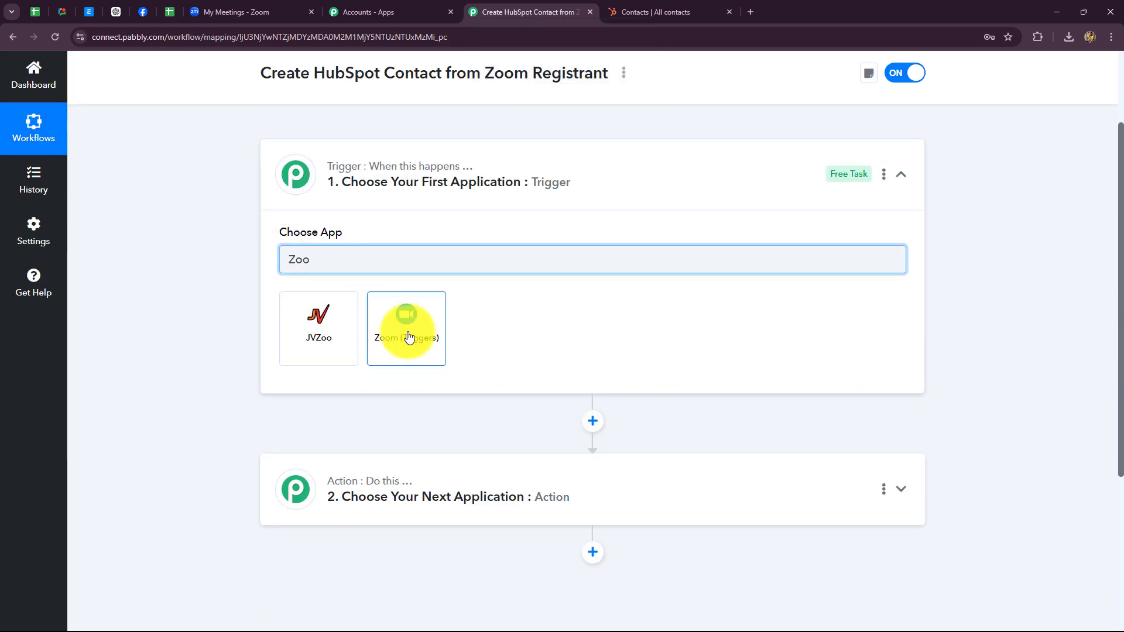
left_click(408, 325)
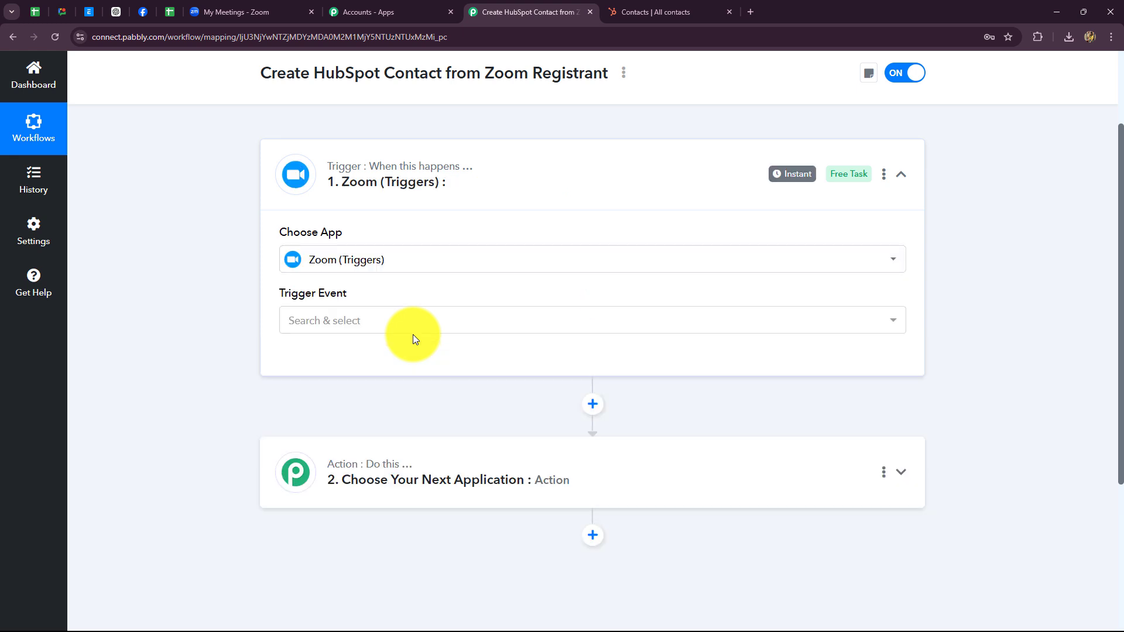
left_click(414, 323)
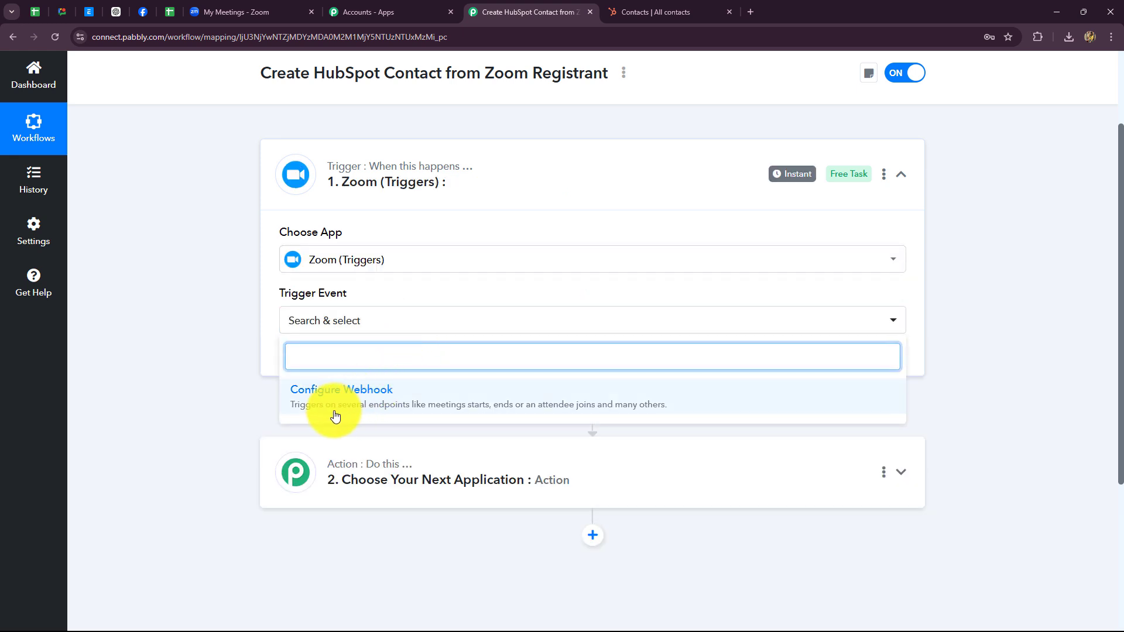
left_click(420, 413)
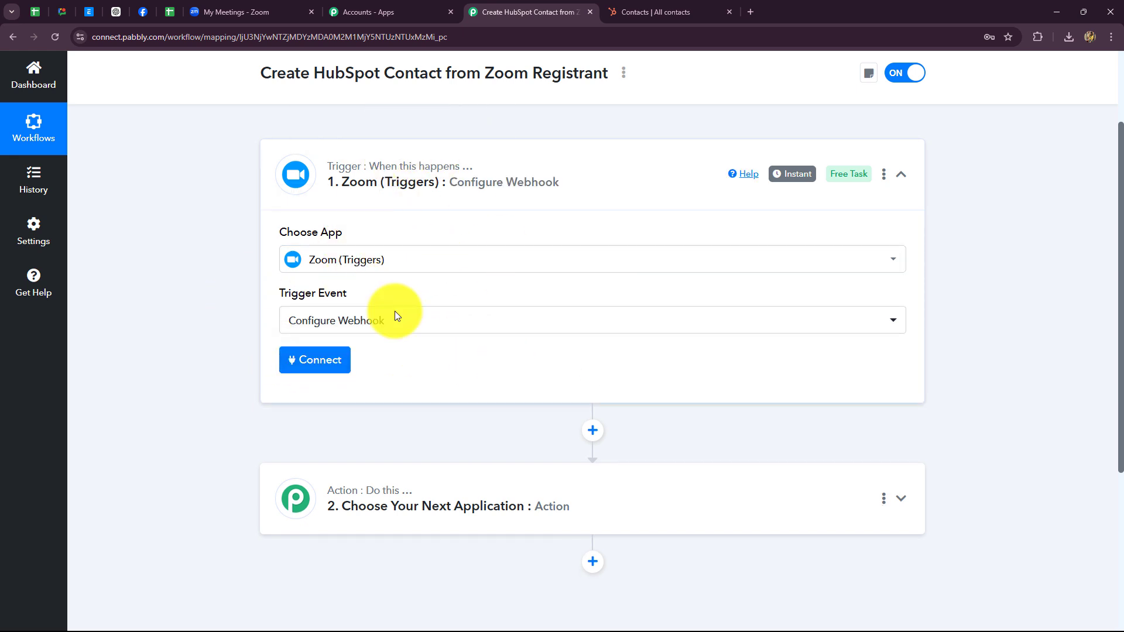
Step: Start a new Zoom (Triggers) connection in Pabbly, then return to the Zoom web portal
left_click(321, 360)
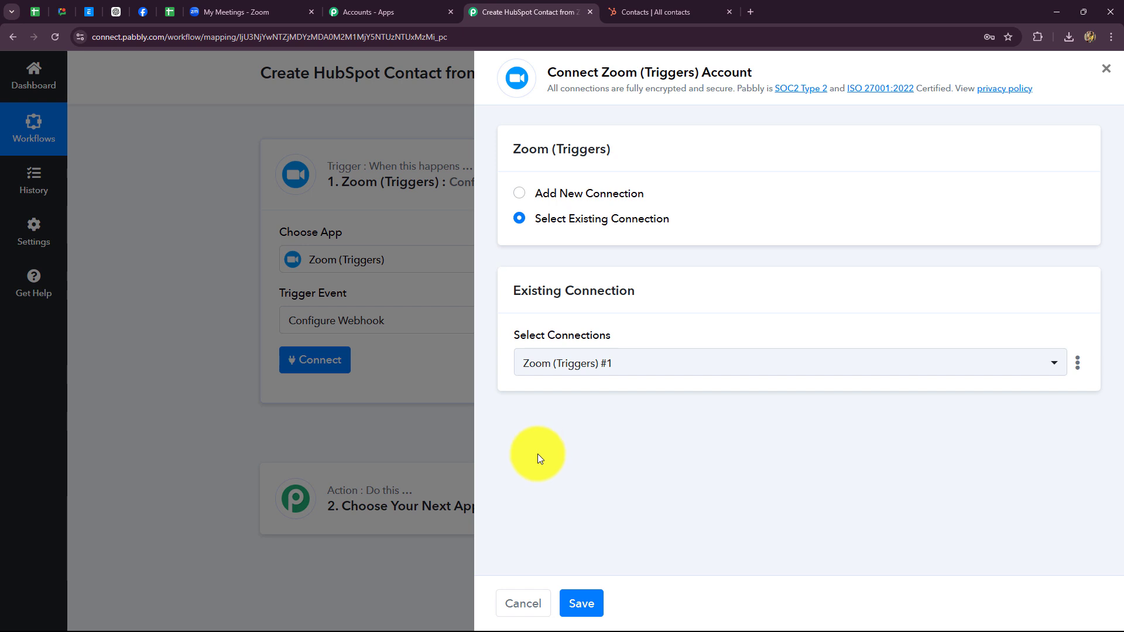
left_click(522, 196)
scroll(641, 454, "down", 1)
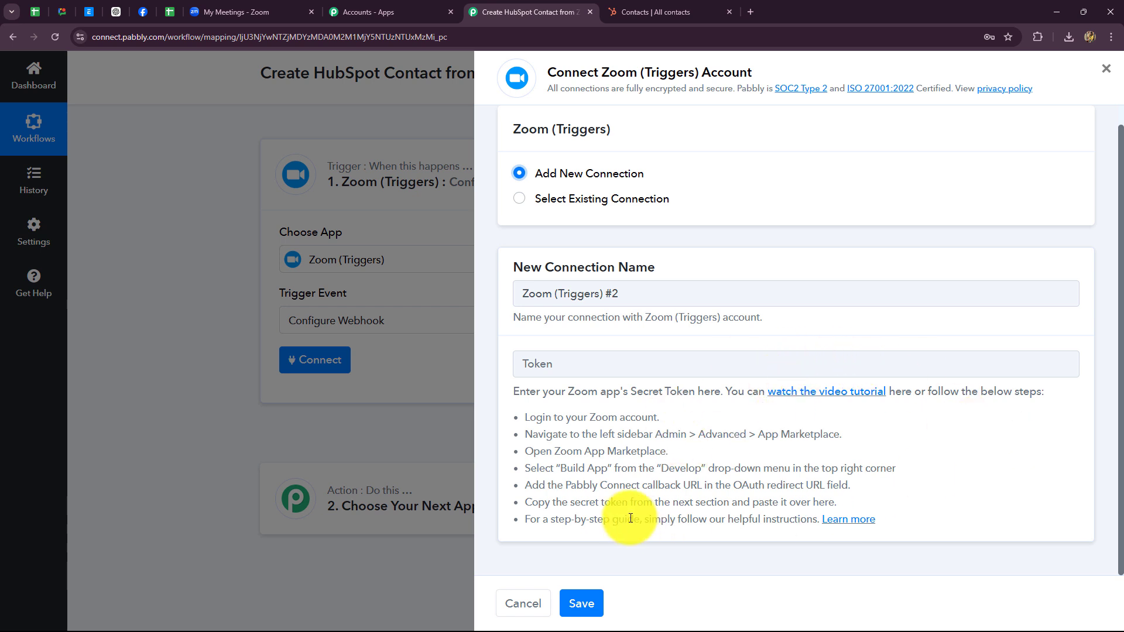
left_click(234, 12)
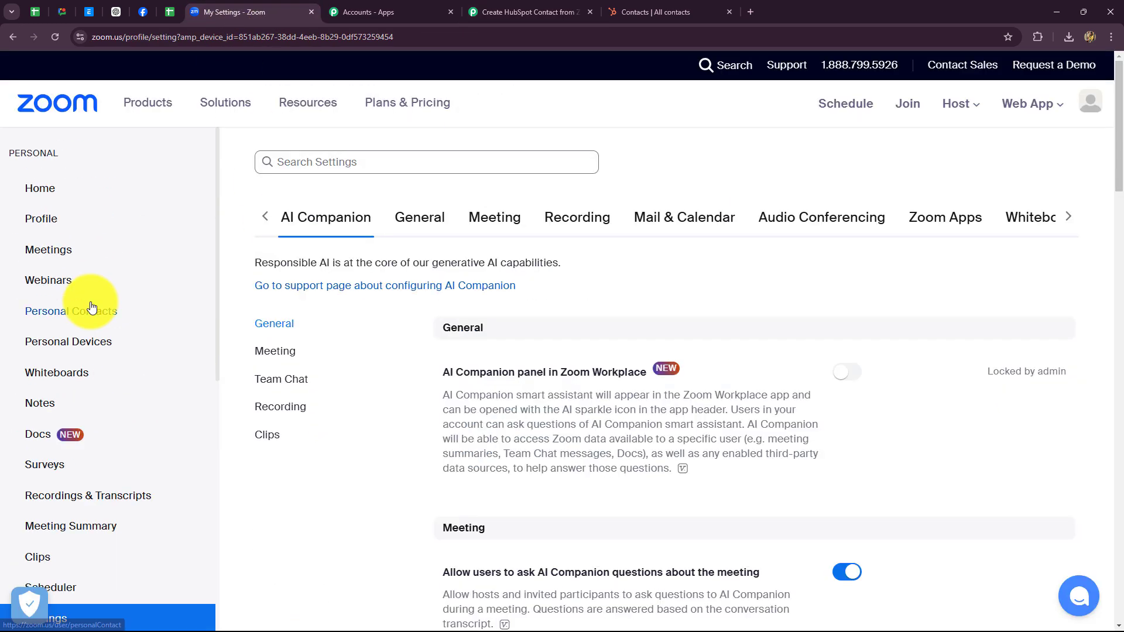
Step: Build a new General App in Zoom App Marketplace via Admin > Advanced
scroll(65, 381, "down", 5)
scroll(64, 381, "down", 3)
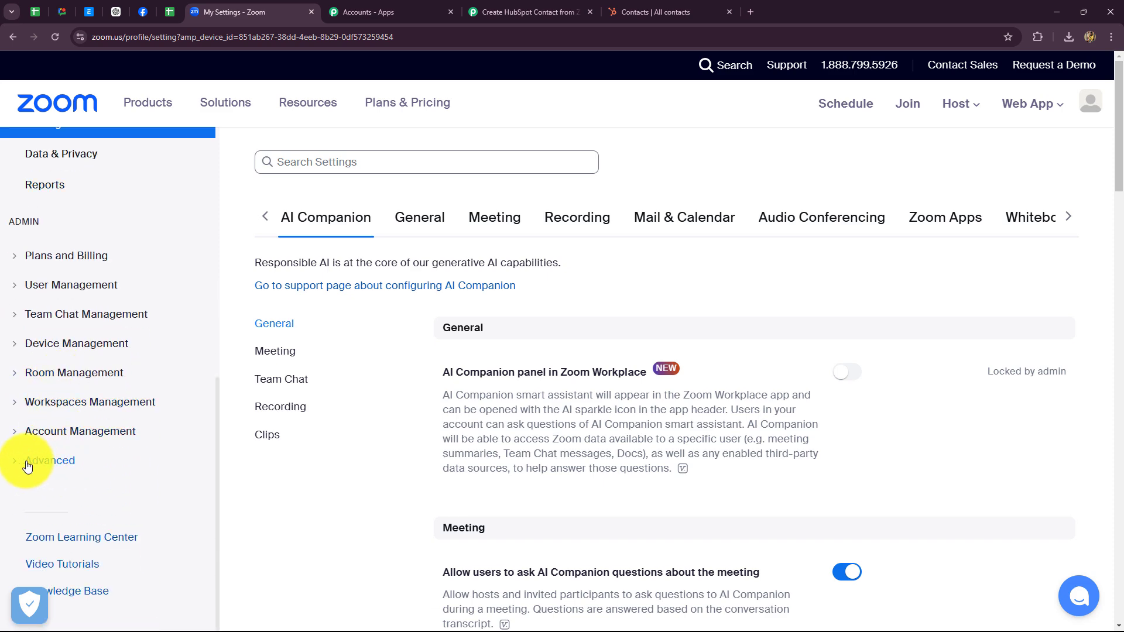
left_click(56, 463)
scroll(352, 478, "down", 3)
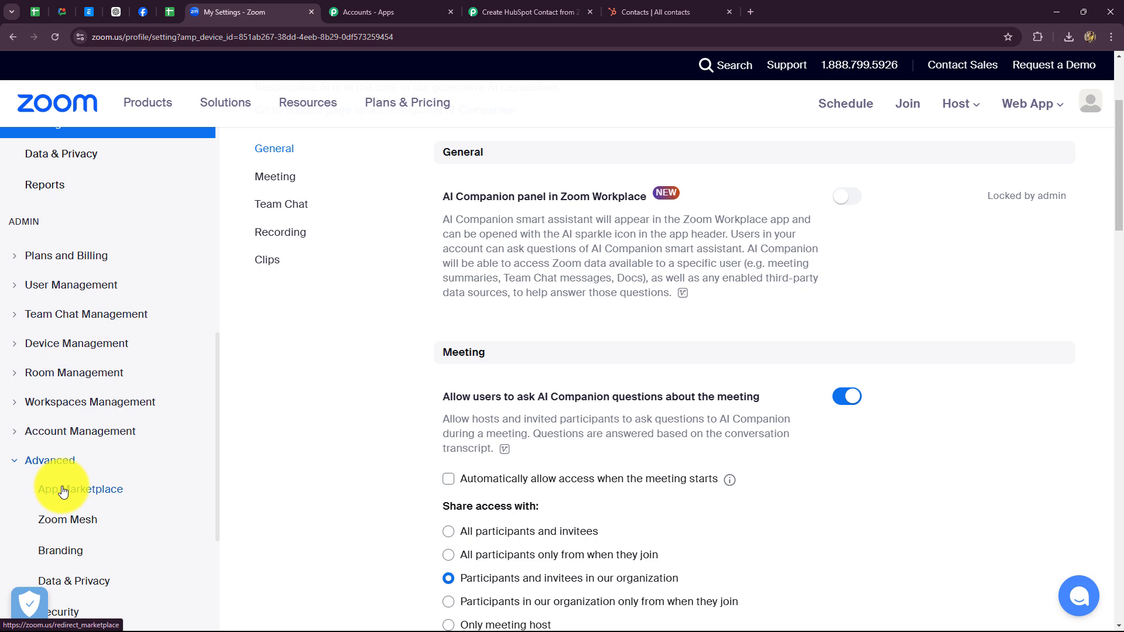
left_click(63, 491)
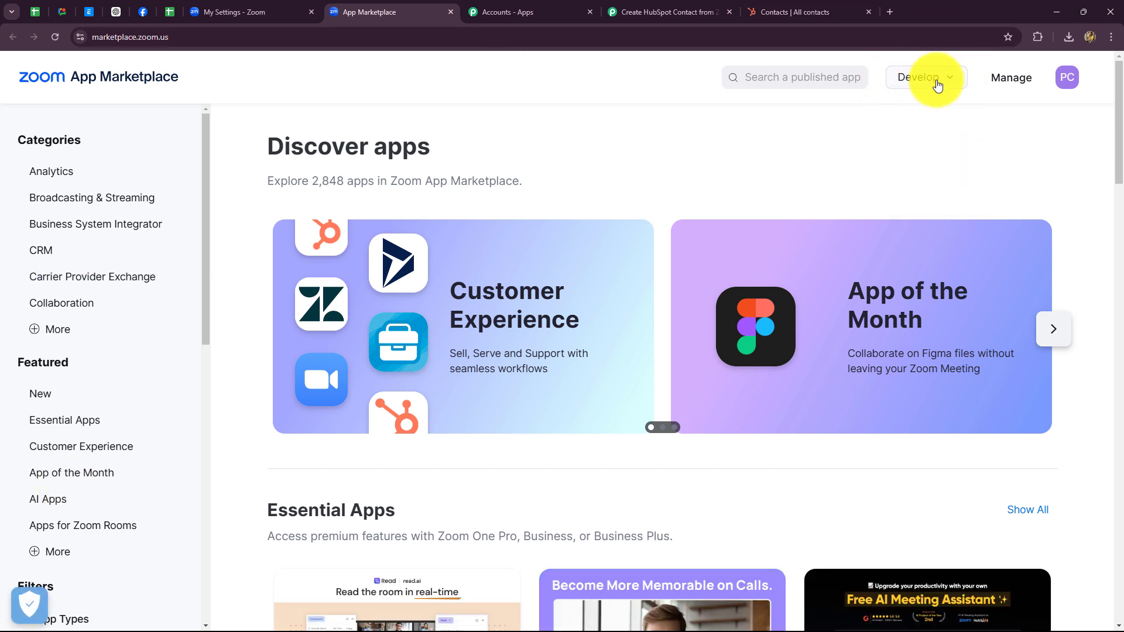
mouse_move(944, 82)
left_click(919, 112)
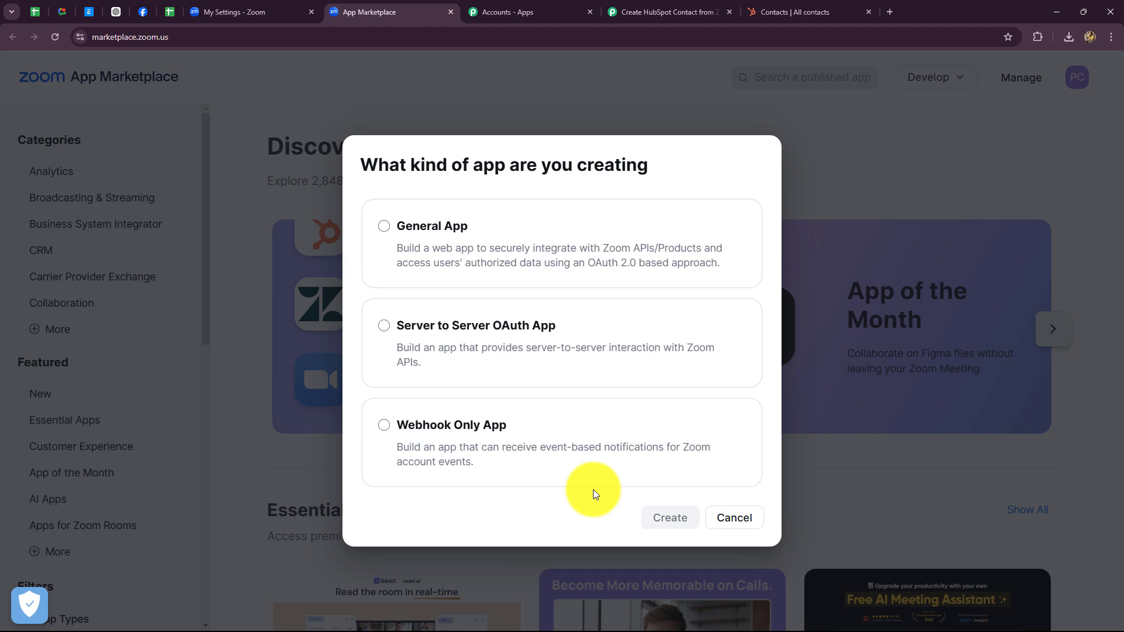
left_click(562, 246)
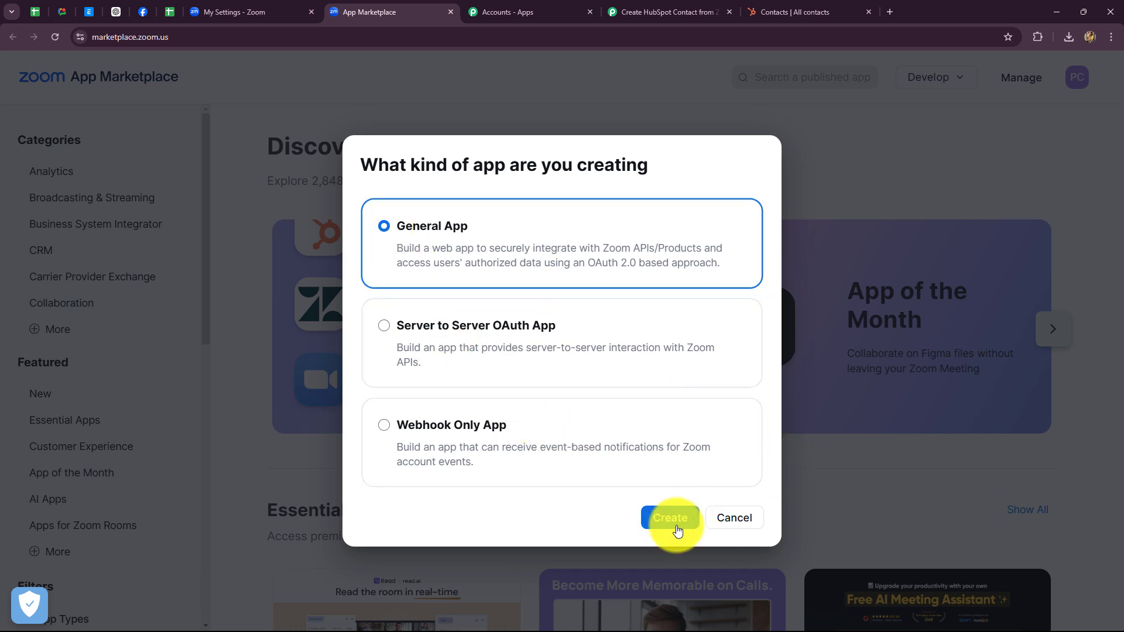
left_click(670, 518)
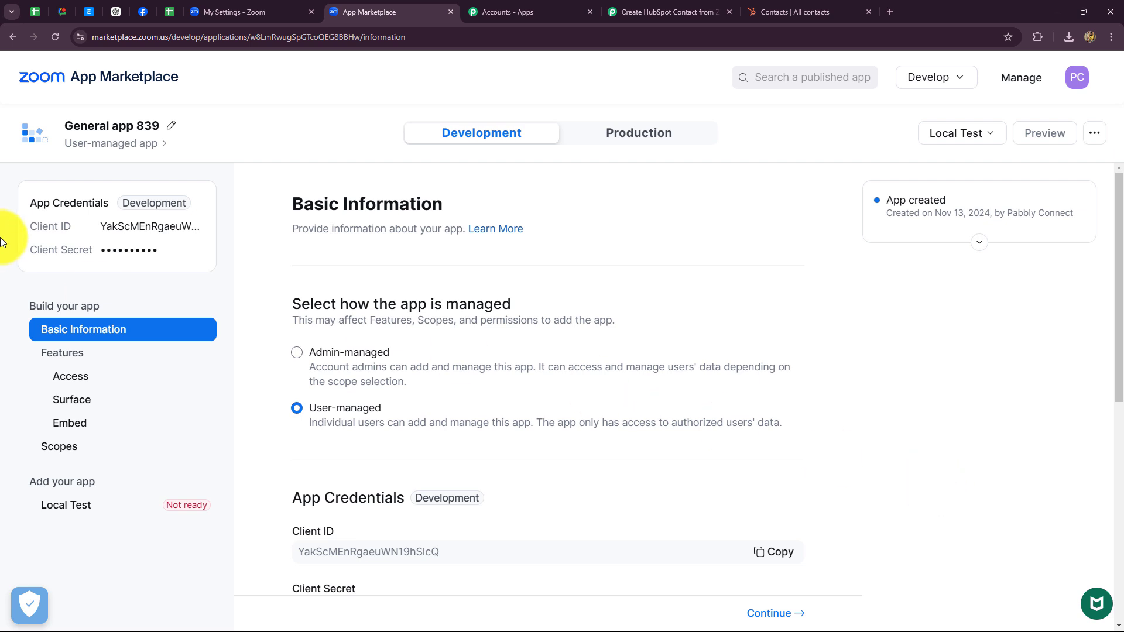
Step: Rename the Zoom app to 'New Registrations'
left_click(151, 129)
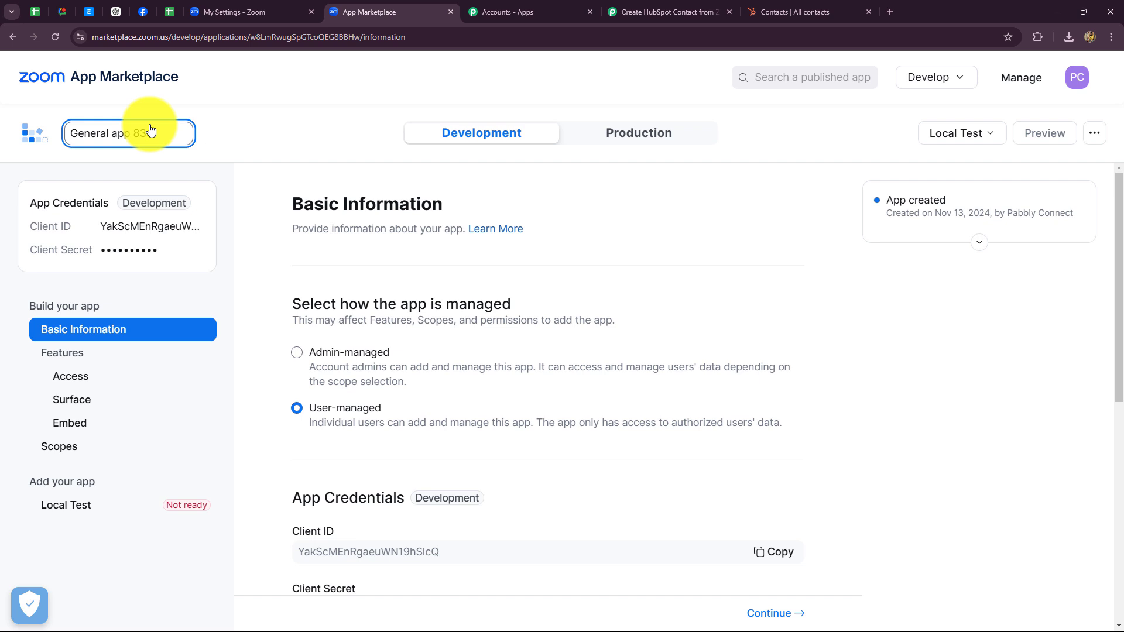
key("BackSpace")
key("BackSpace")
key("BackSpace")
key("BackSpace")
key("BackSpace")
key("BackSpace")
key("BackSpace")
key("BackSpace")
key("BackSpace")
key("BackSpace")
key("BackSpace")
key("BackSpace")
key("BackSpace")
key("BackSpace")
key("BackSpace")
type("New Registrations")
left_click(321, 150)
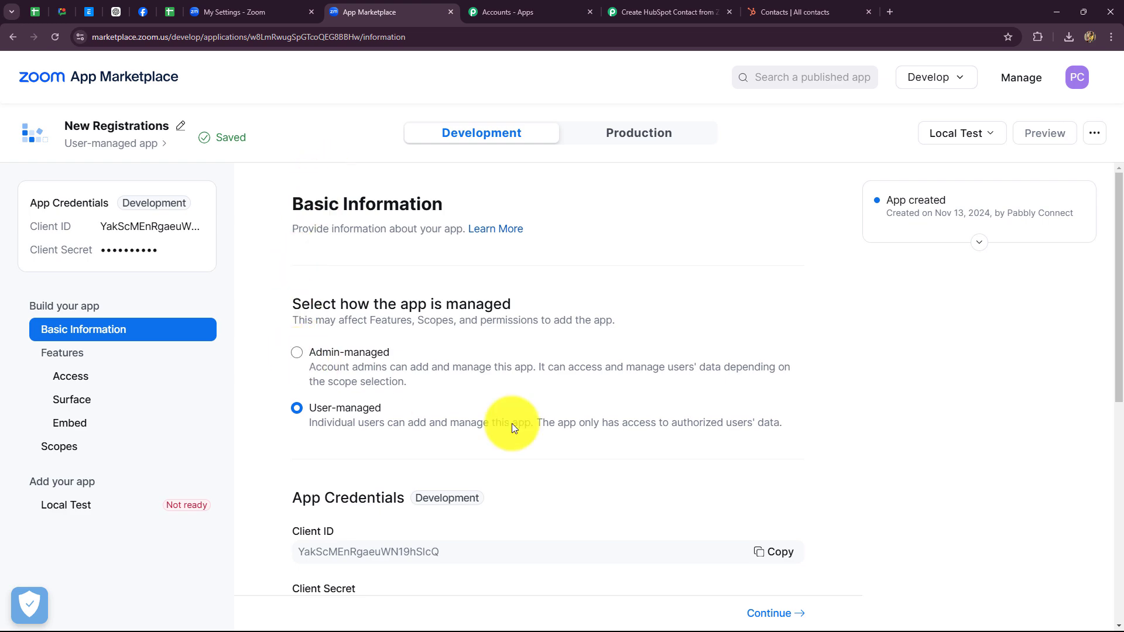
scroll(592, 429, "down", 5)
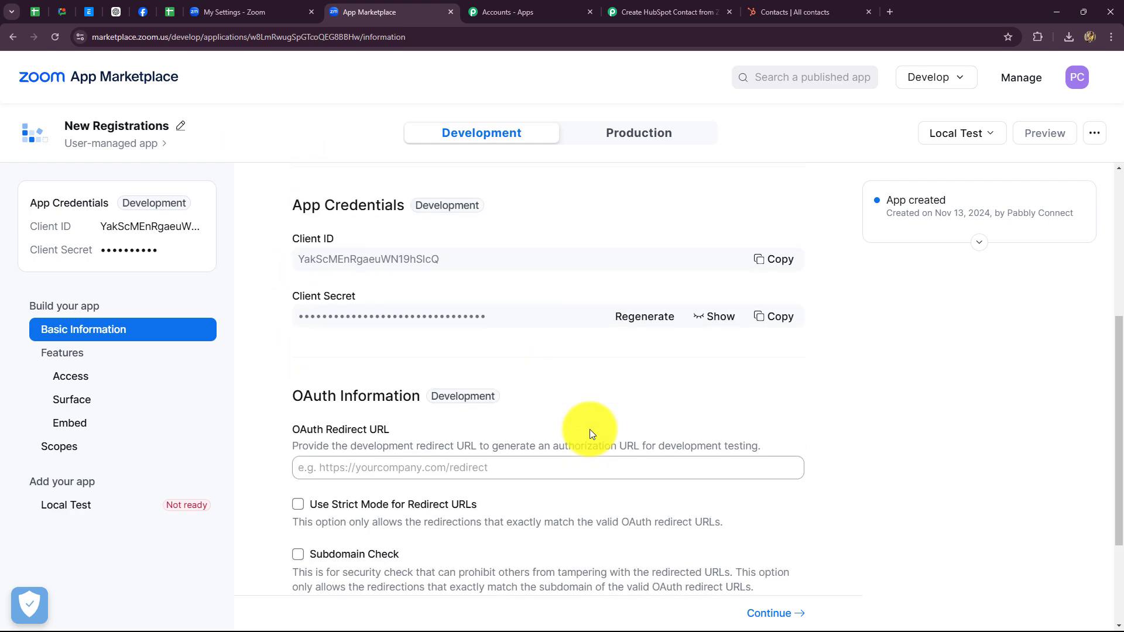
scroll(590, 434, "down", 2)
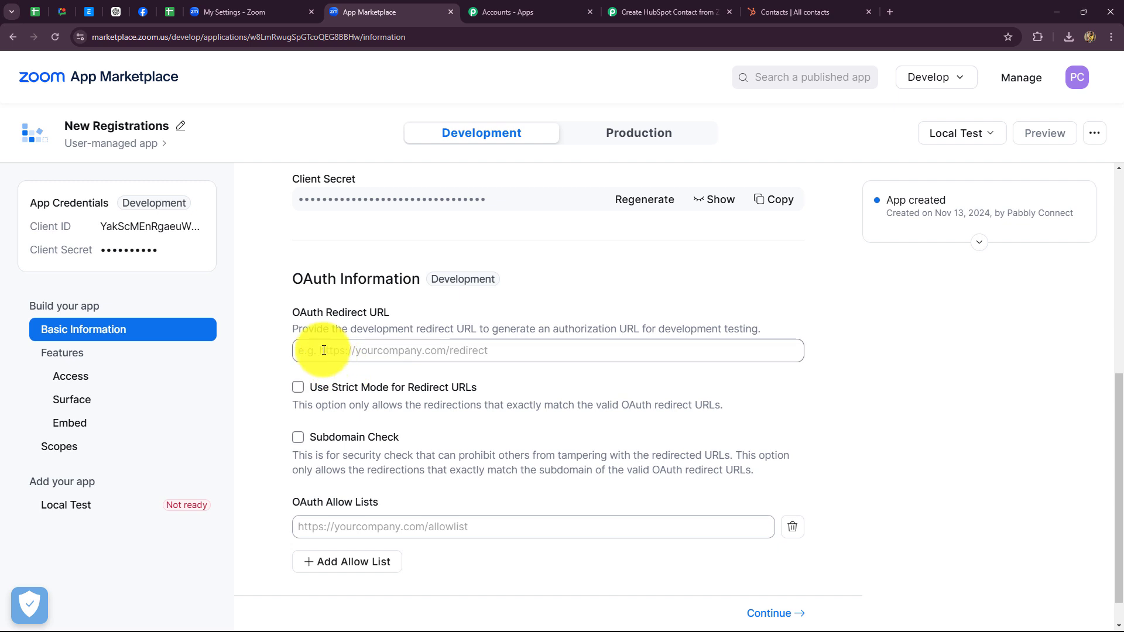
left_click(360, 355)
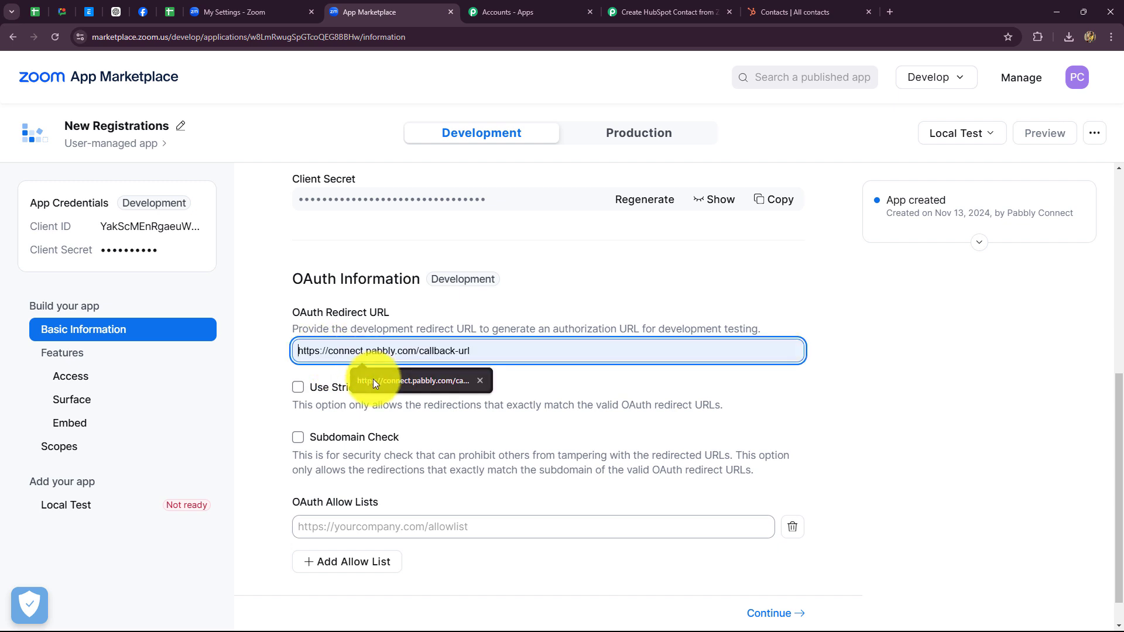
left_click(373, 380)
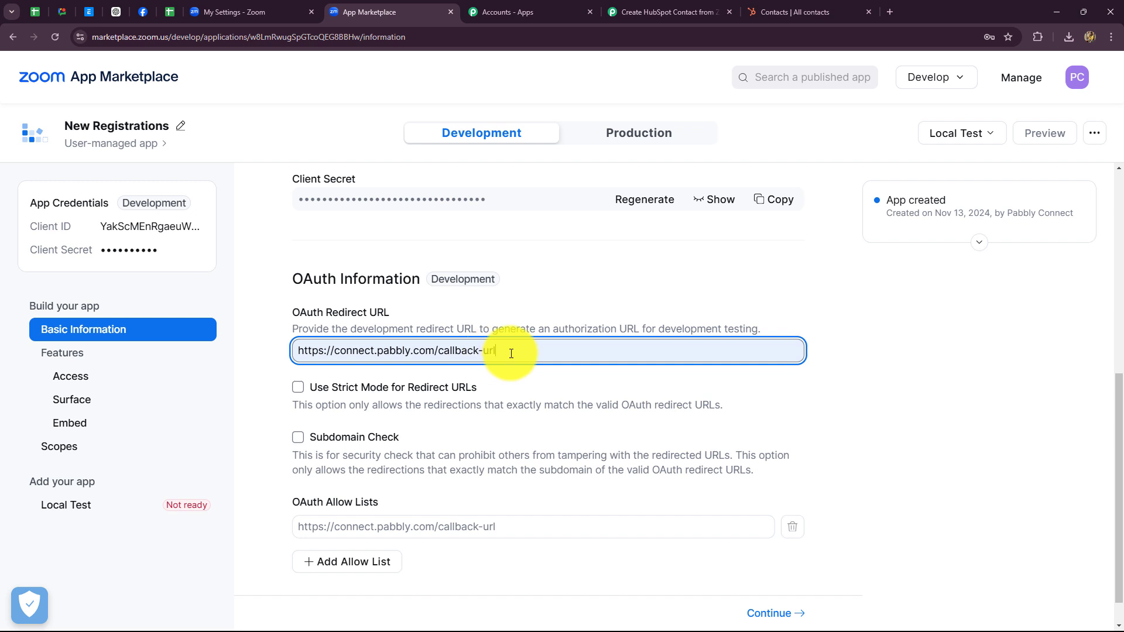
left_click_drag(512, 353, 264, 353)
left_click(271, 360)
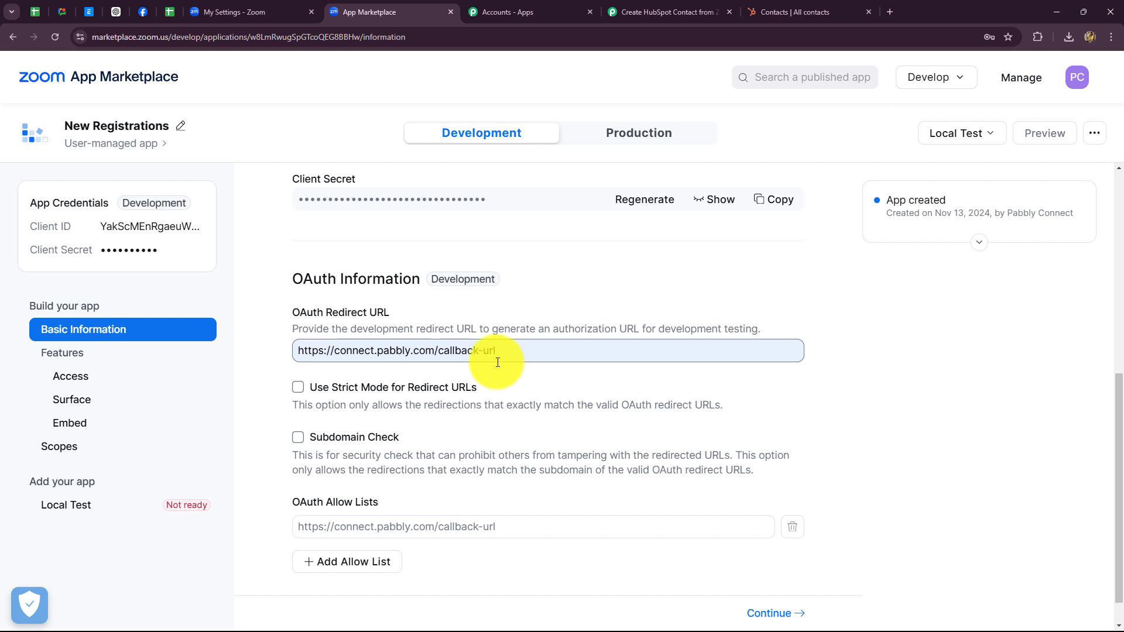
scroll(477, 372, "down", 1)
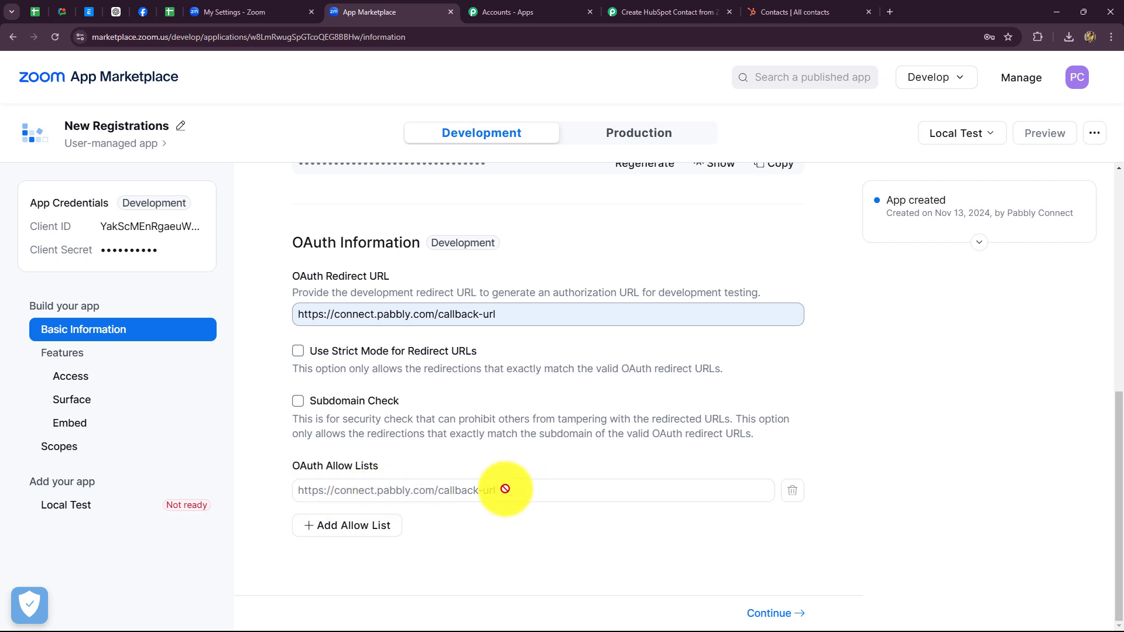
Step: Copy the secret token from the New Registrations app's Access page
left_click(789, 613)
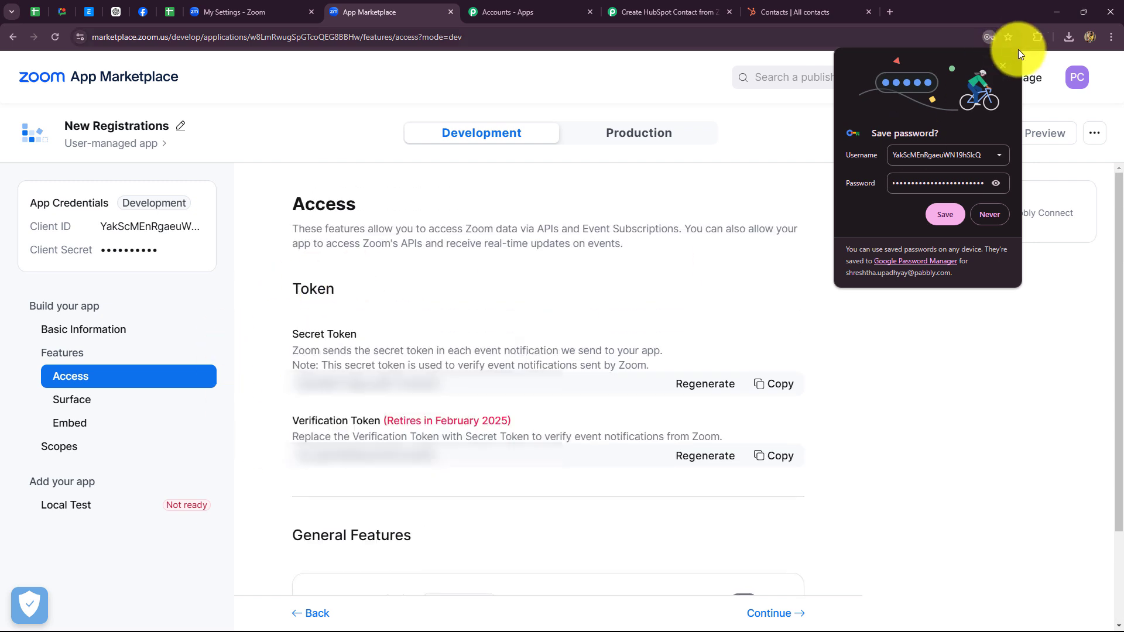
left_click(987, 215)
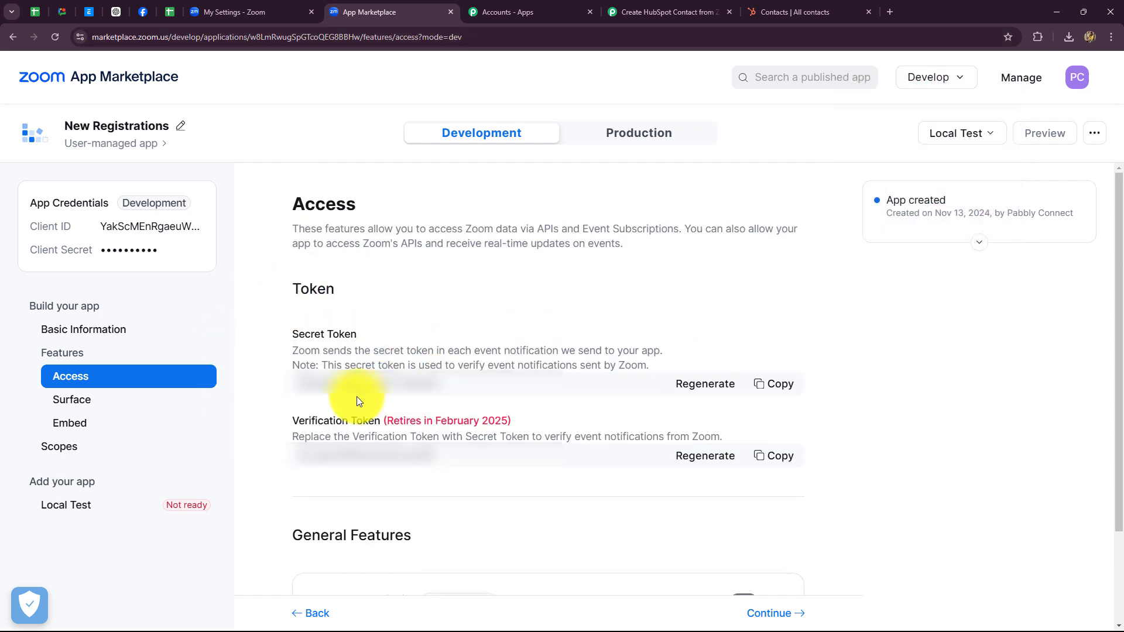
left_click(785, 384)
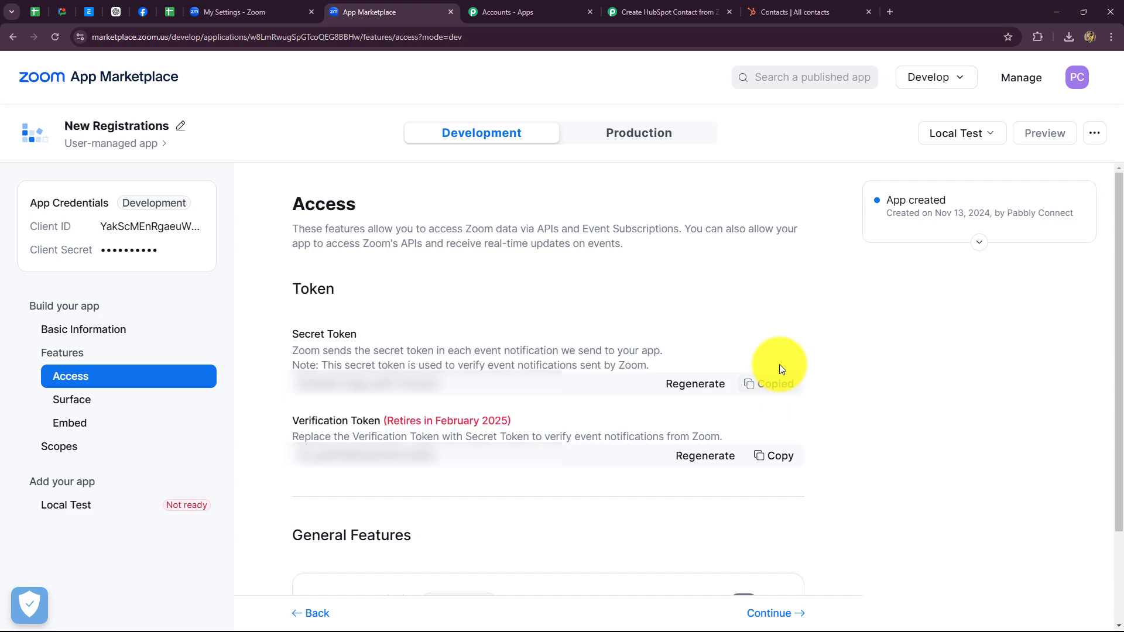
Step: Paste the token into Pabbly's Zoom connection, save it, and select the generated Webhook URL
left_click(665, 12)
left_click(638, 362)
key("ctrl+v")
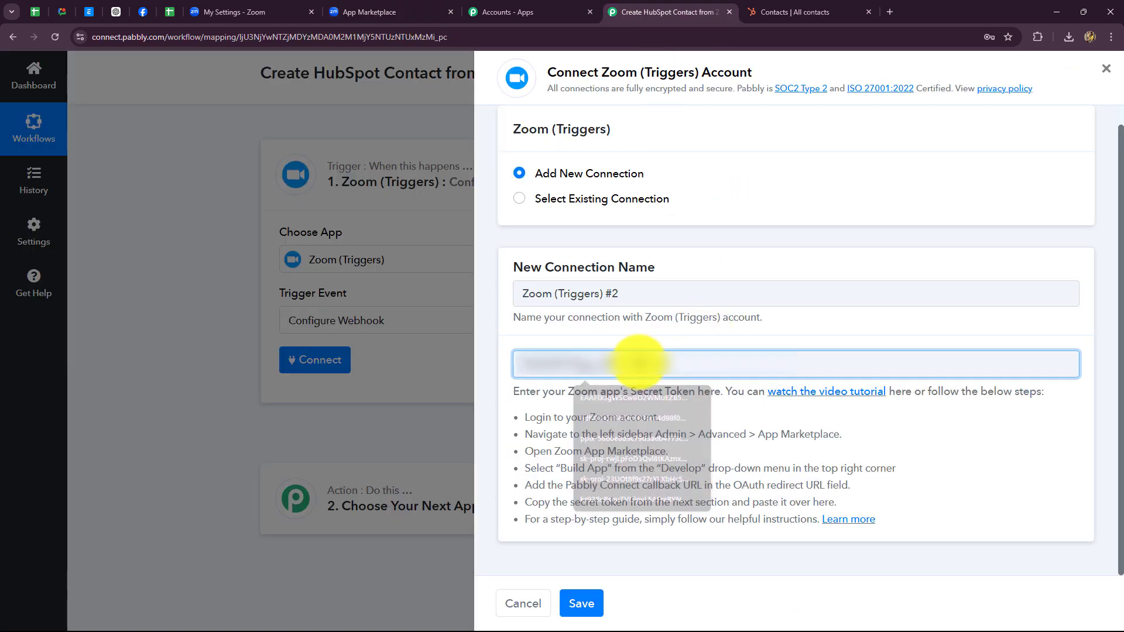
left_click(581, 604)
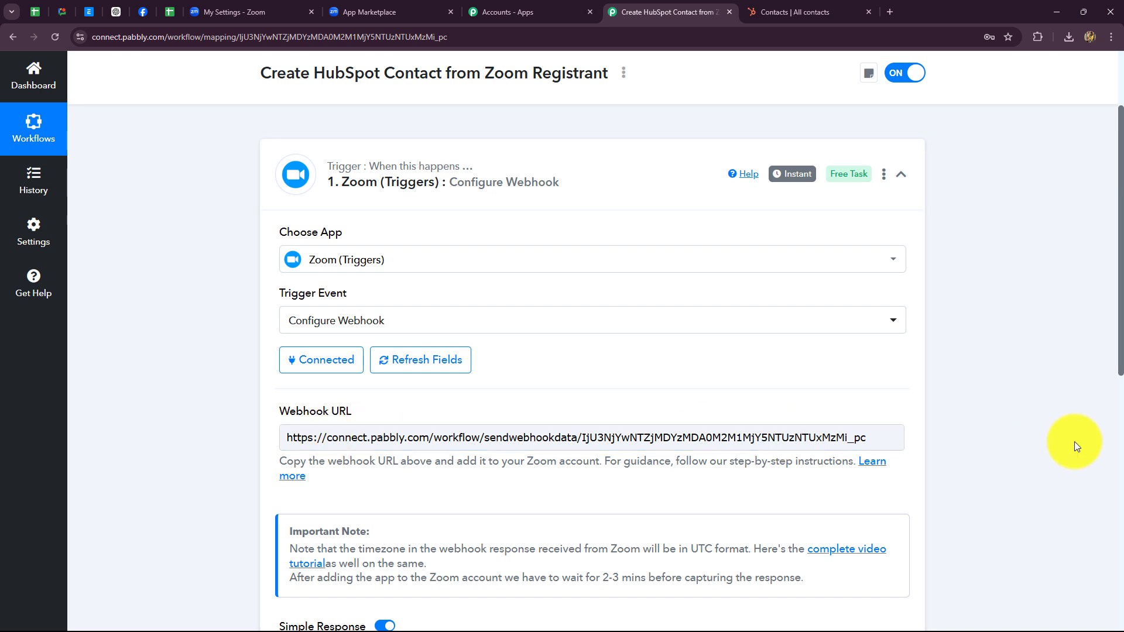
left_click_drag(893, 439, 250, 441)
Step: Turn on Event Subscription in the Zoom app's access settings
left_click(363, 8)
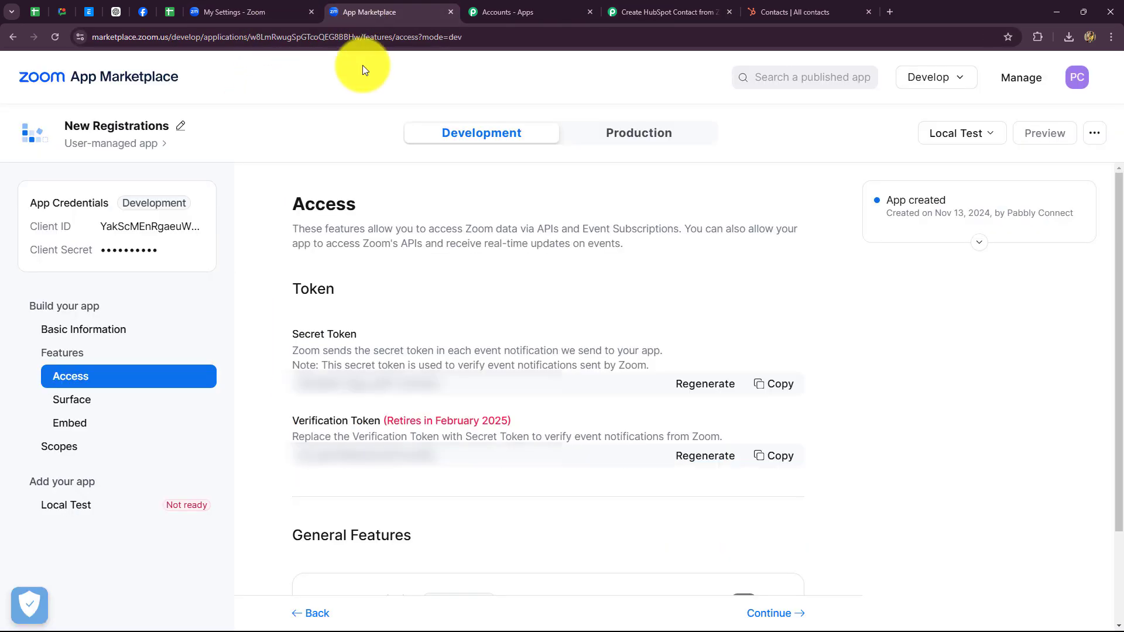
scroll(420, 466, "down", 2)
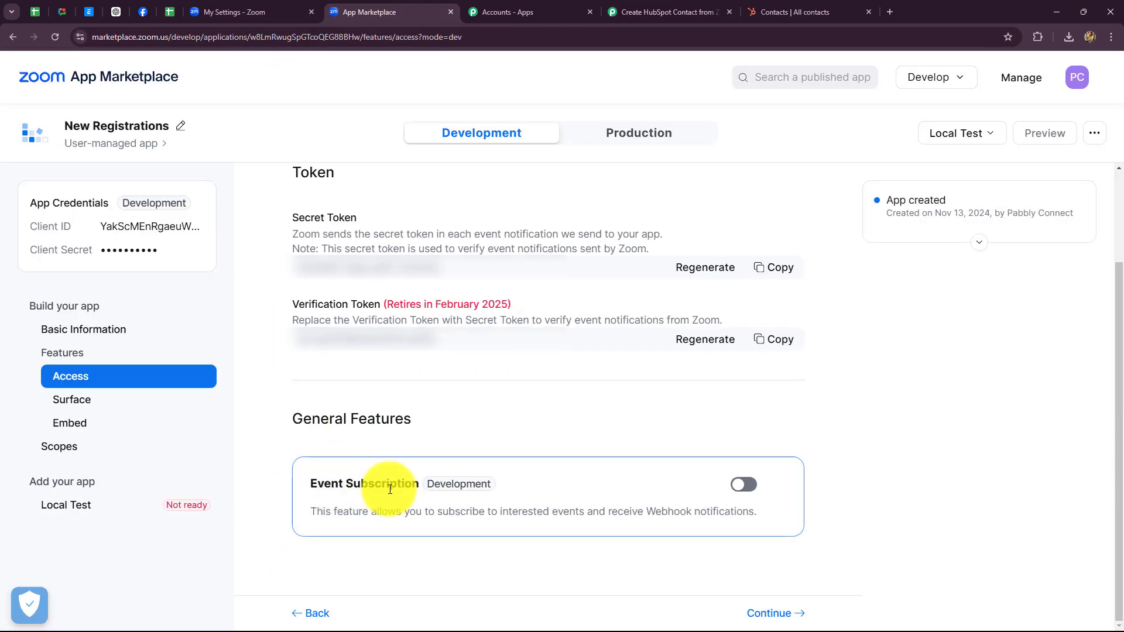
left_click(745, 486)
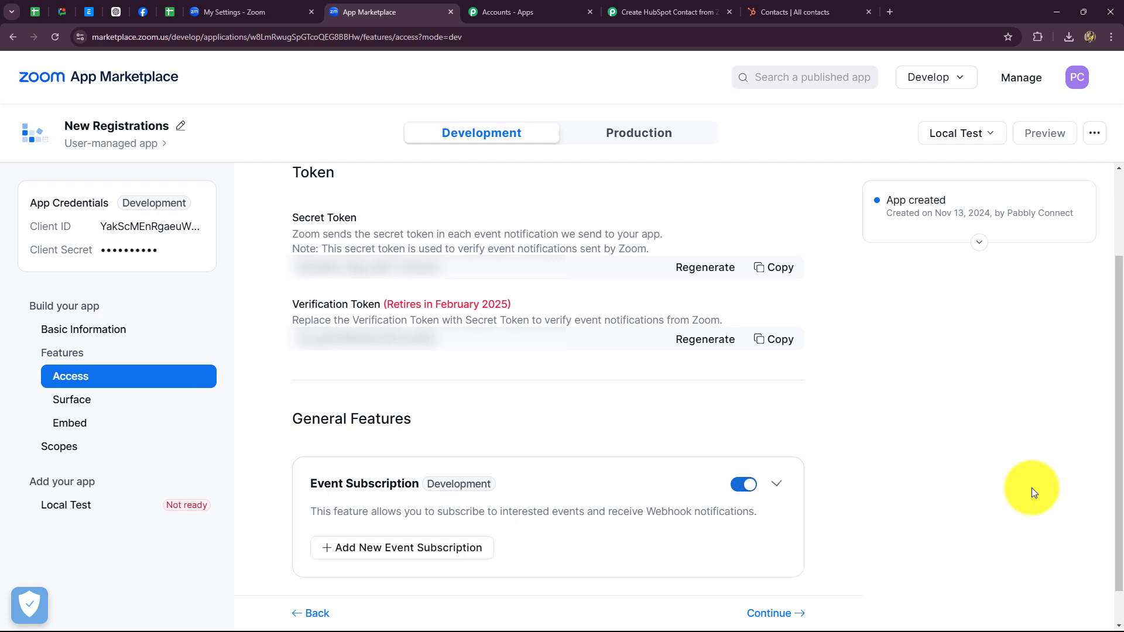
scroll(1032, 488, "down", 1)
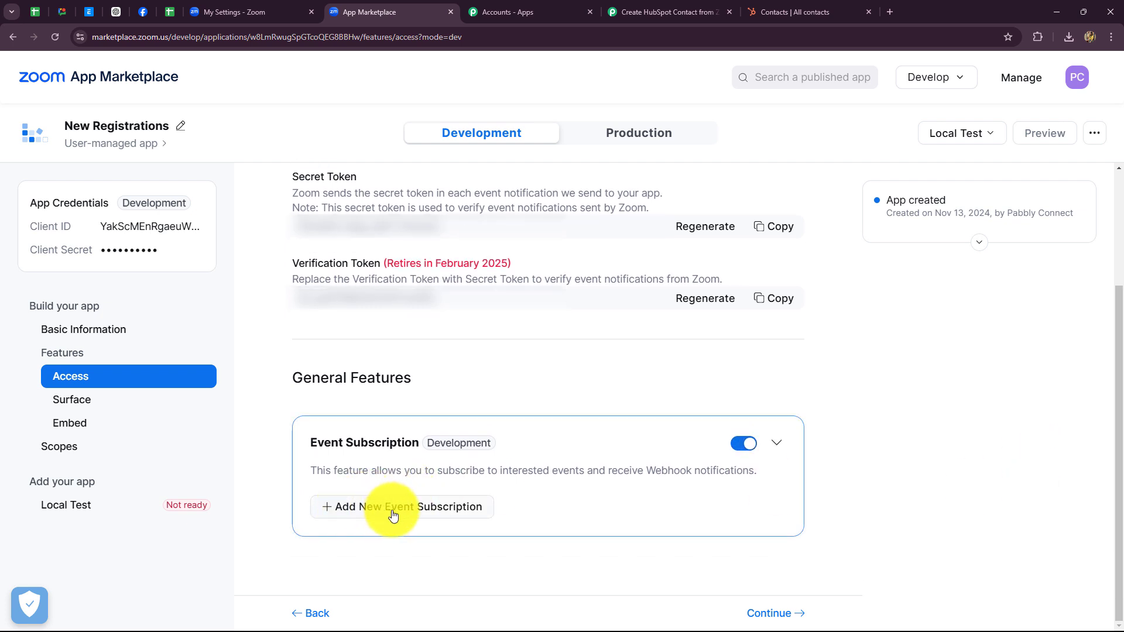
Step: Add a new Webhook event subscription named 'New Registrations'
left_click(437, 507)
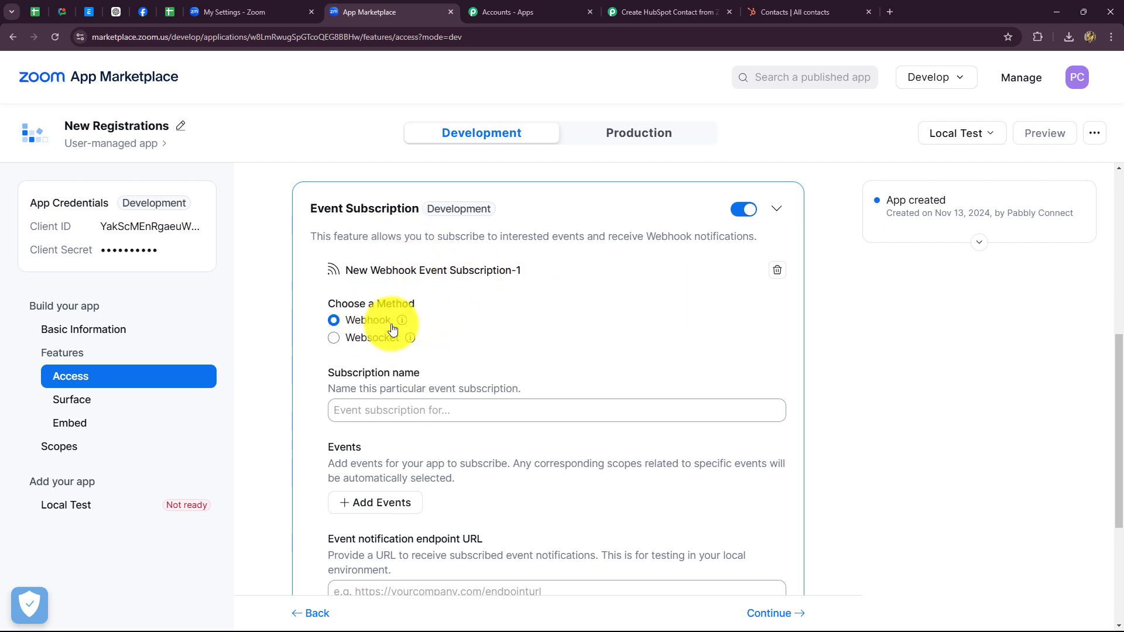
left_click(379, 418)
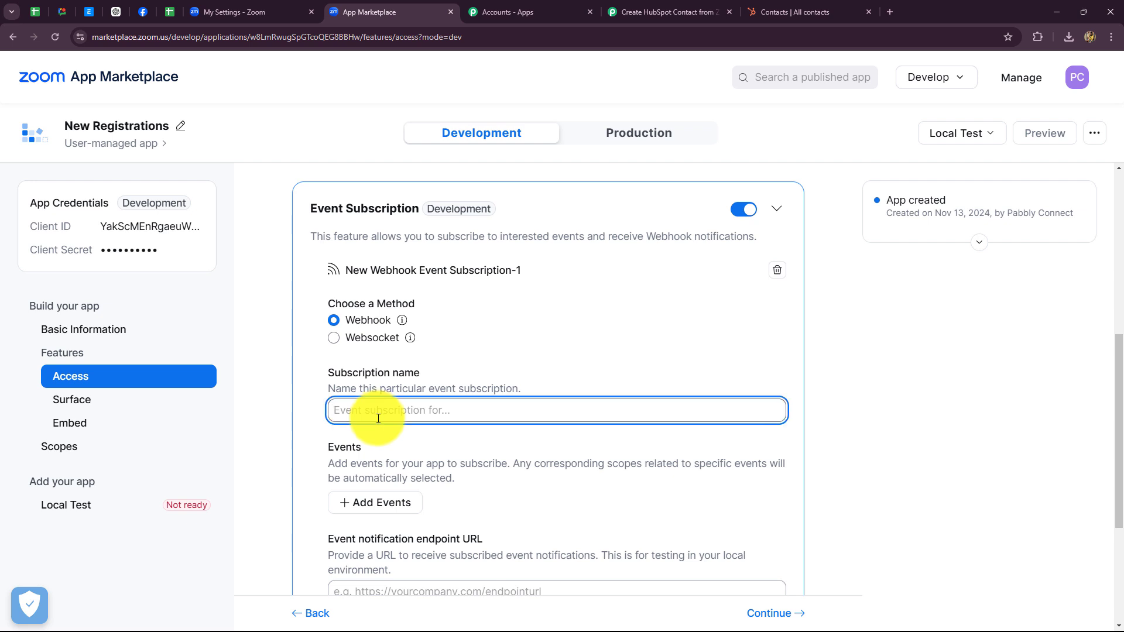
type("New Registratiob")
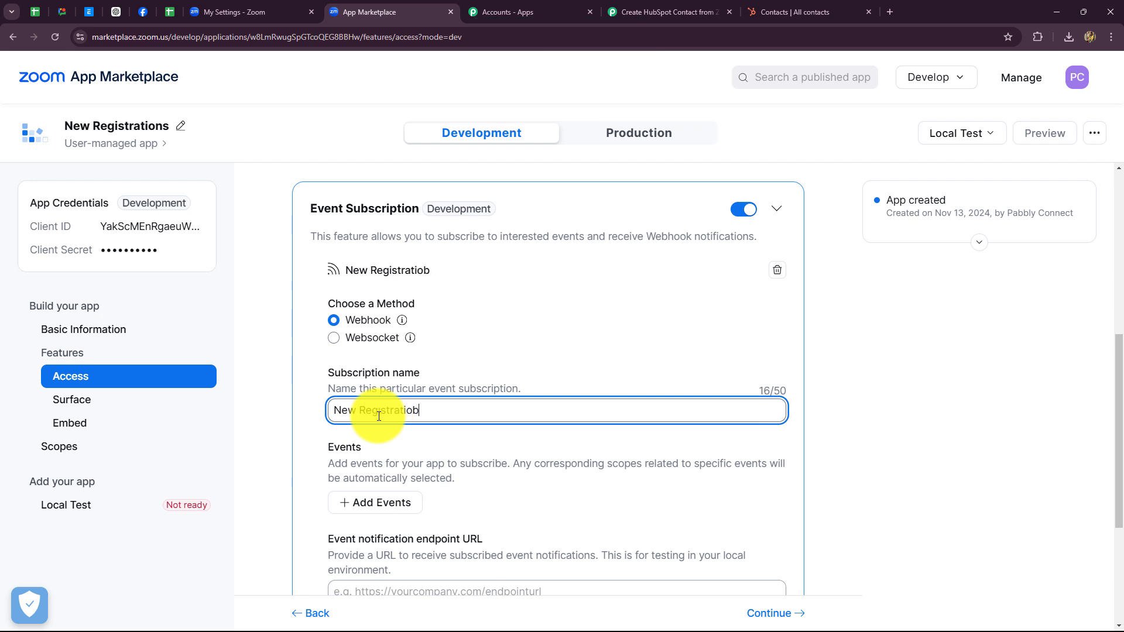
key("BackSpace")
type("ns")
scroll(367, 466, "down", 2)
scroll(367, 466, "down", 2)
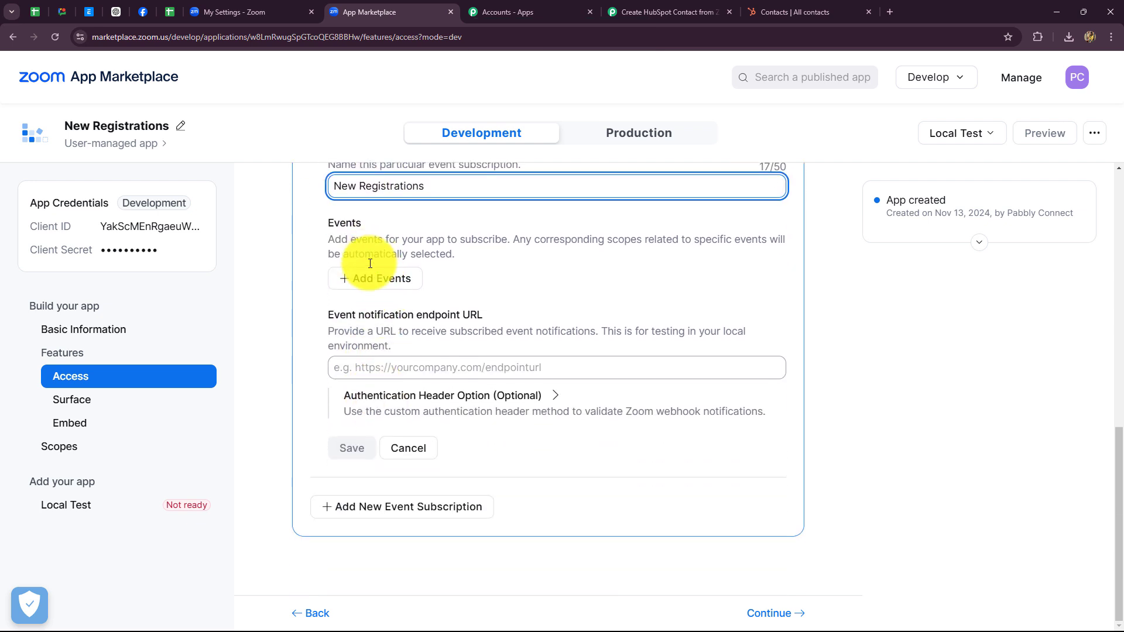
Step: Subscribe the New Registrations webhook to the 'Meeting Registration has been created' event
left_click(373, 286)
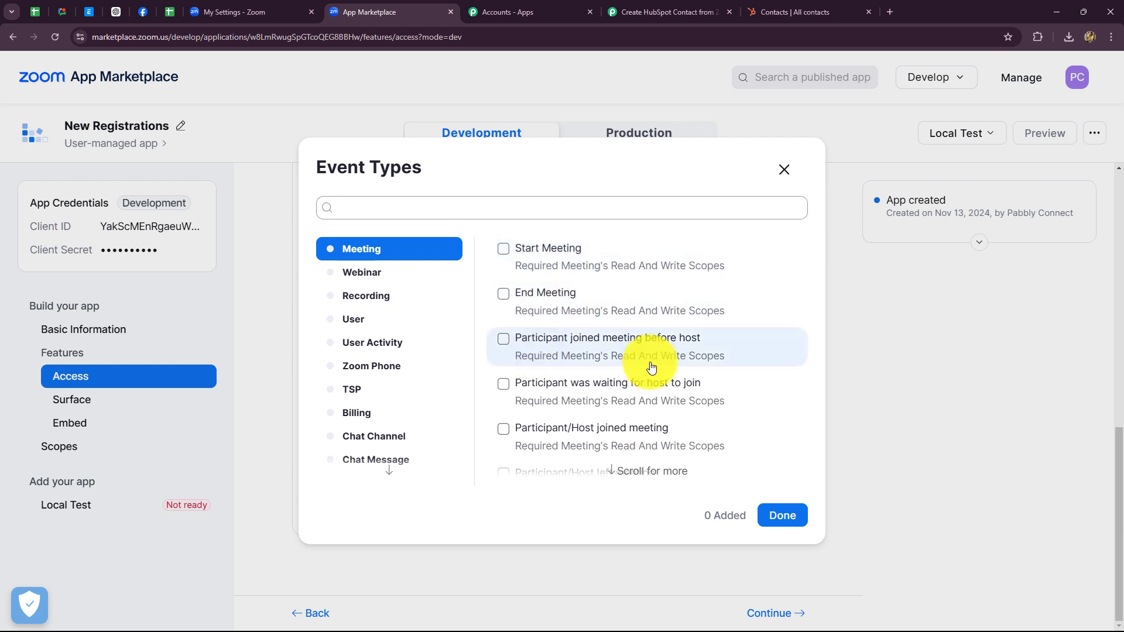
scroll(650, 369, "down", 5)
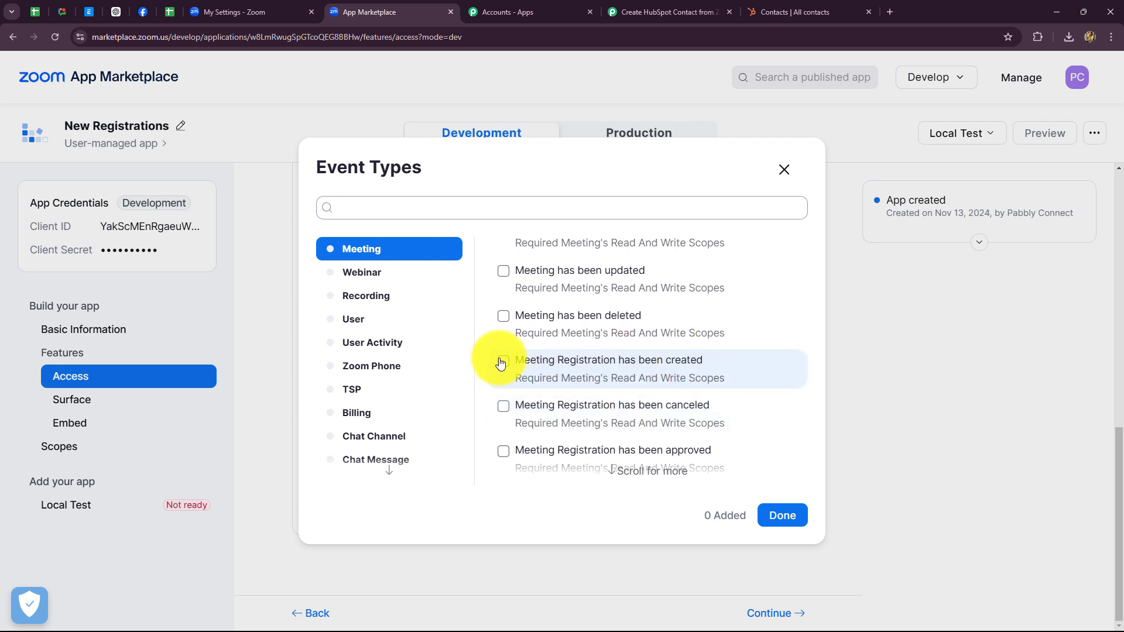
left_click(783, 515)
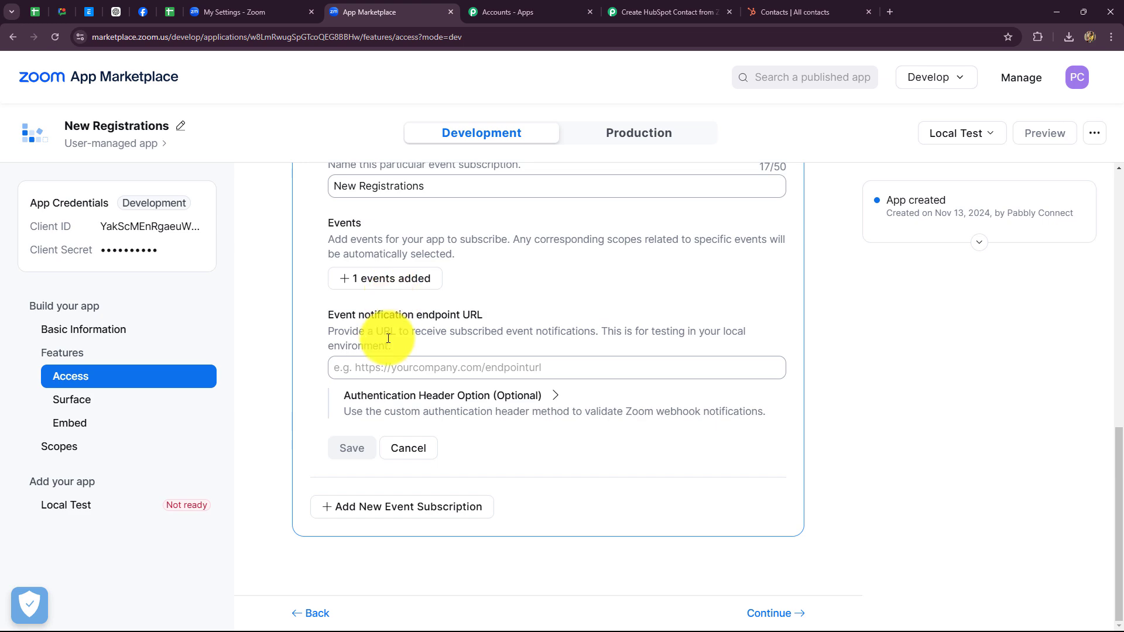
Step: Set the Pabbly webhook URL as the event notification endpoint and save the subscription
left_click(667, 12)
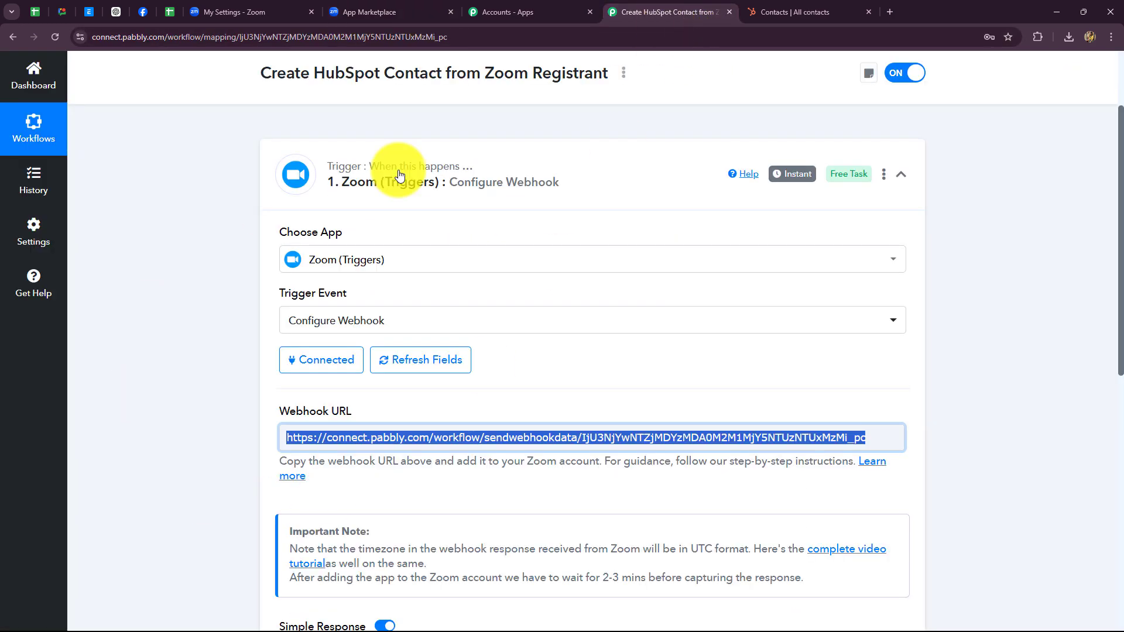
left_click(503, 445)
left_click(381, 11)
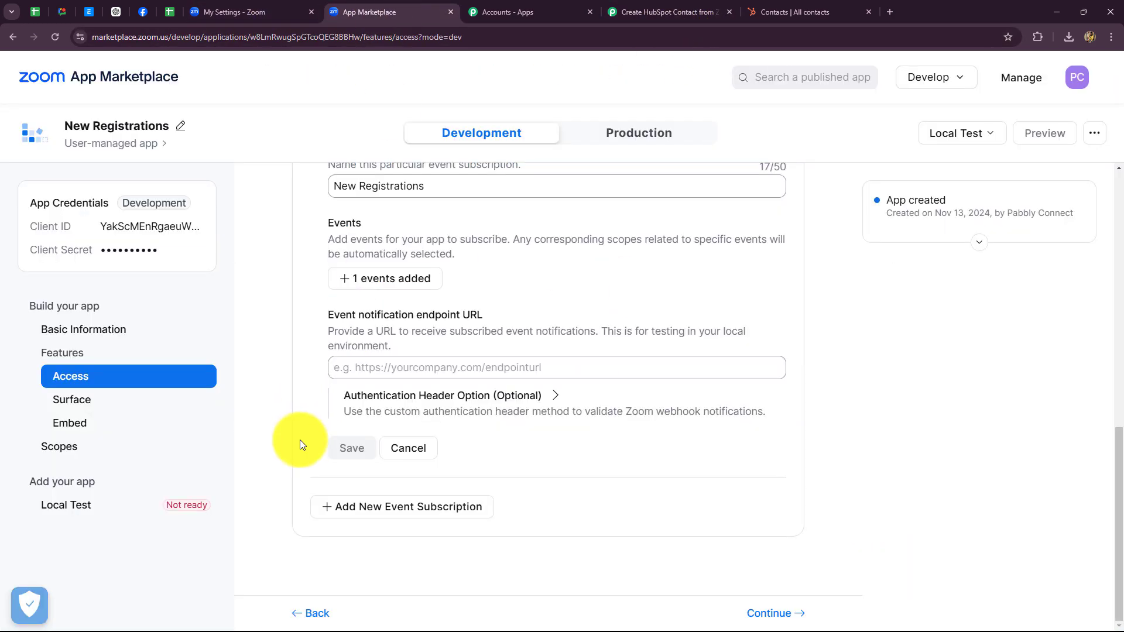
left_click(375, 367)
key("ctrl+v")
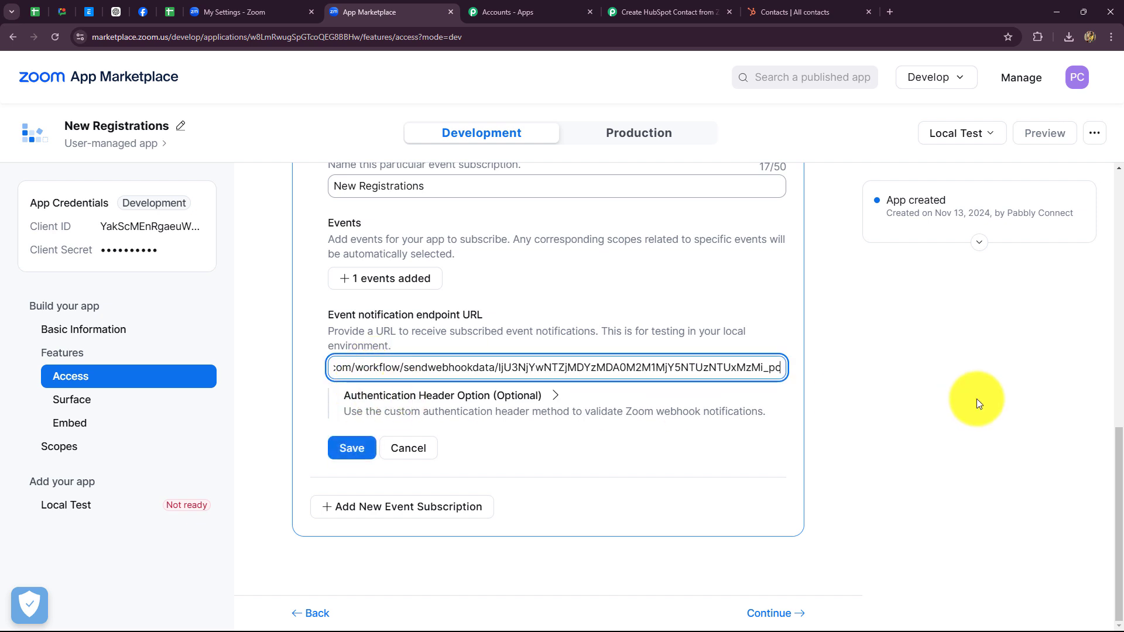
left_click(937, 402)
left_click(343, 448)
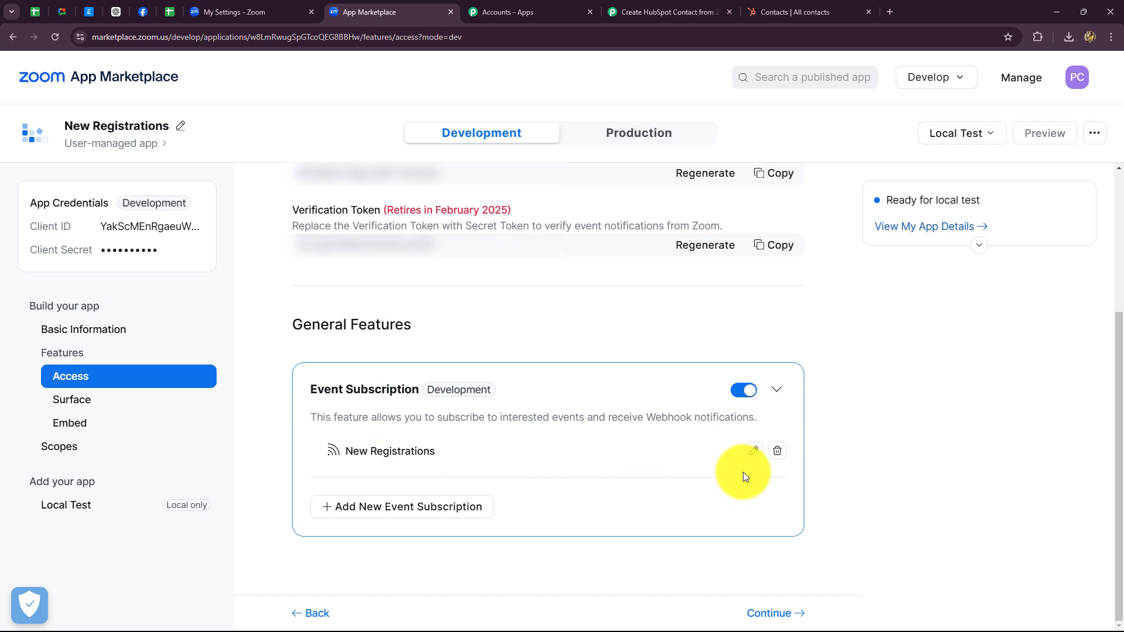
Step: Continue through the Surface, Embed and Scopes pages to reach Local Test
left_click(765, 615)
left_click(765, 615)
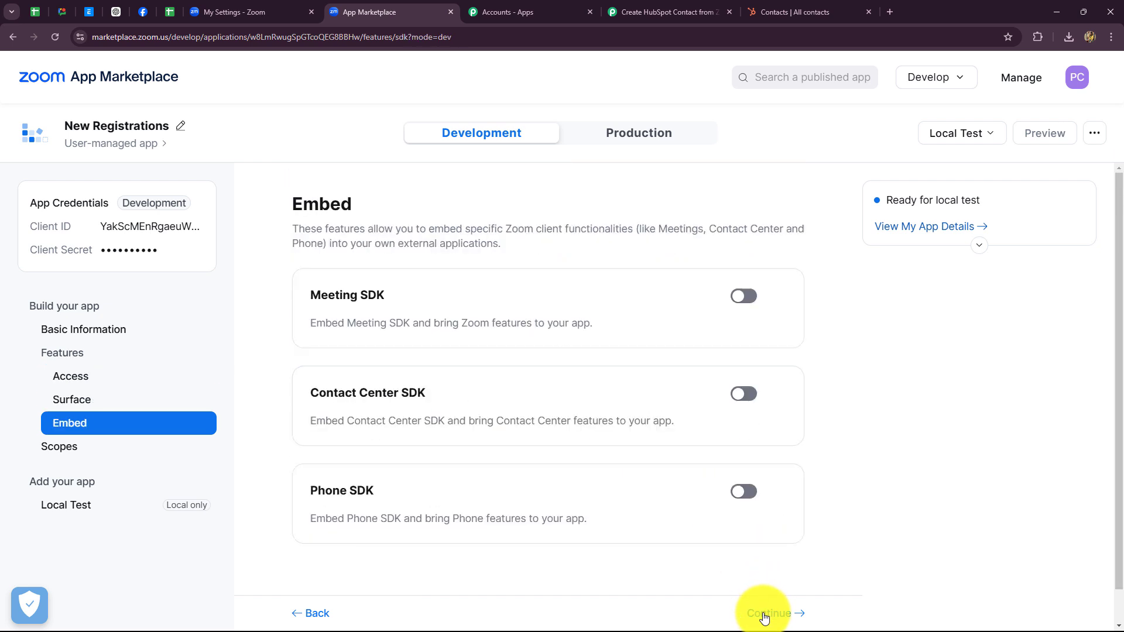
left_click(765, 615)
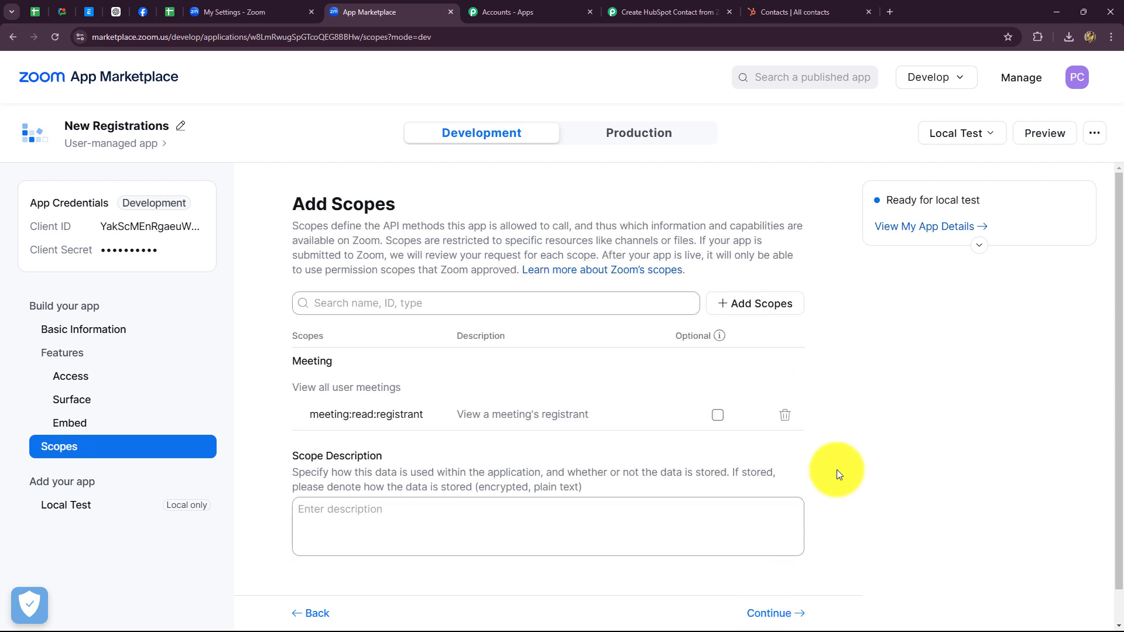
scroll(838, 454, "down", 1)
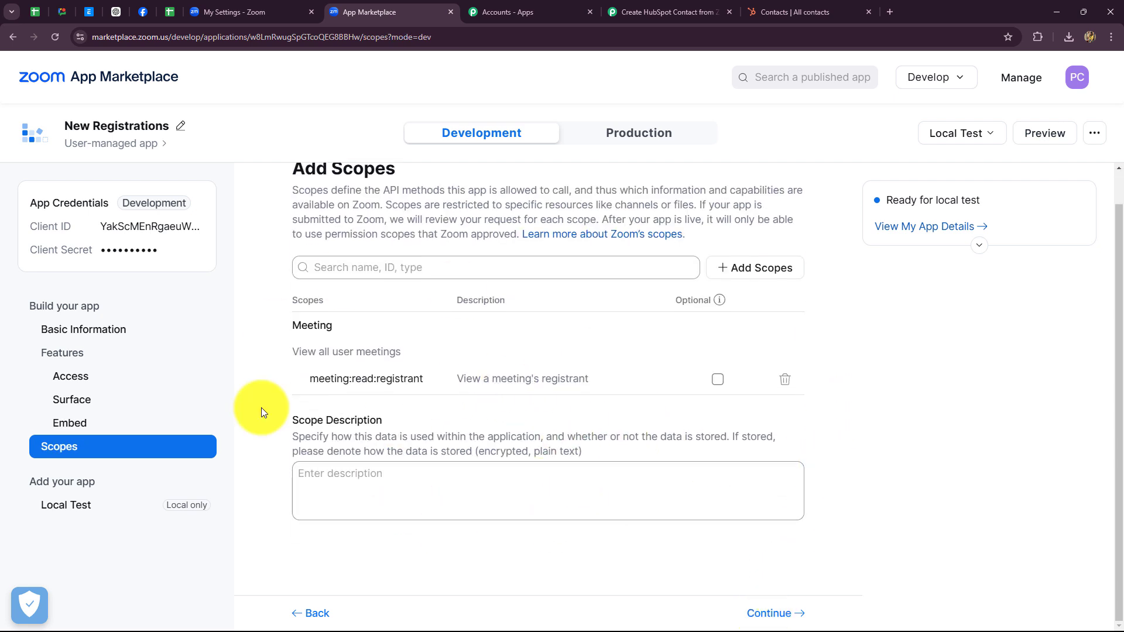
left_click(773, 615)
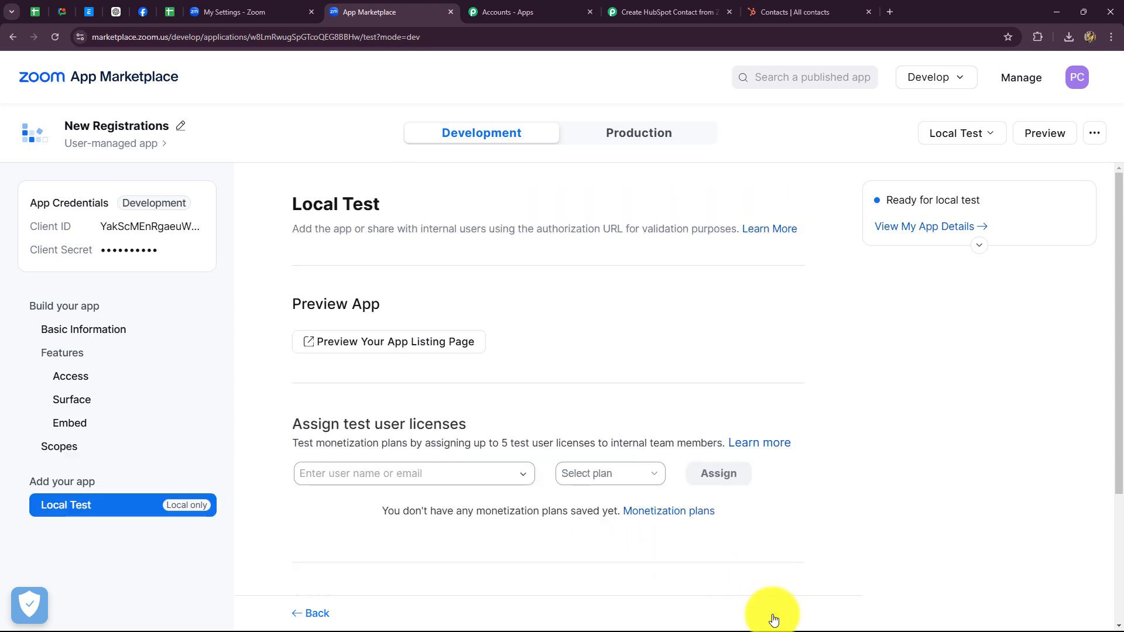
scroll(724, 508, "down", 3)
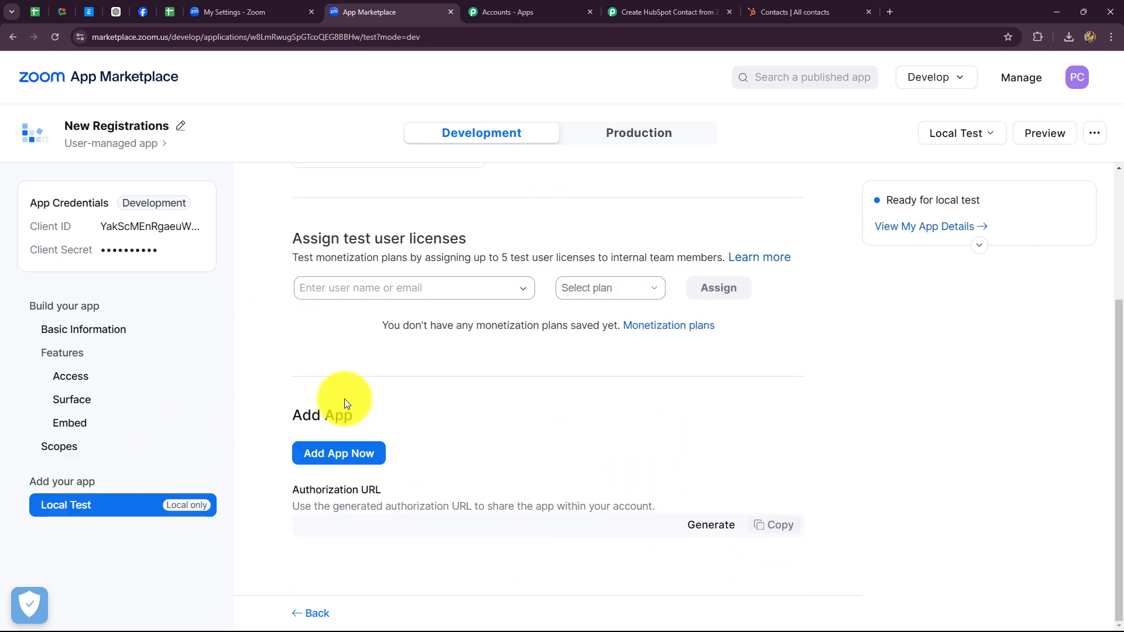
Step: Add the app to the Zoom account, accepting the shared access permissions and allowing it
left_click(335, 461)
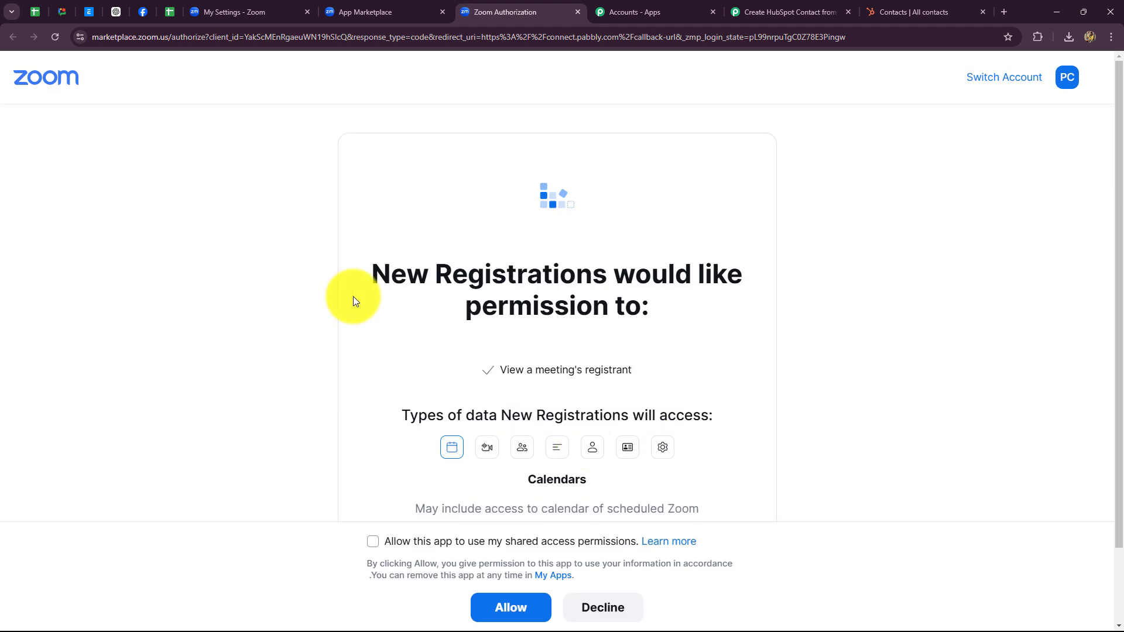
scroll(657, 432, "up", 2)
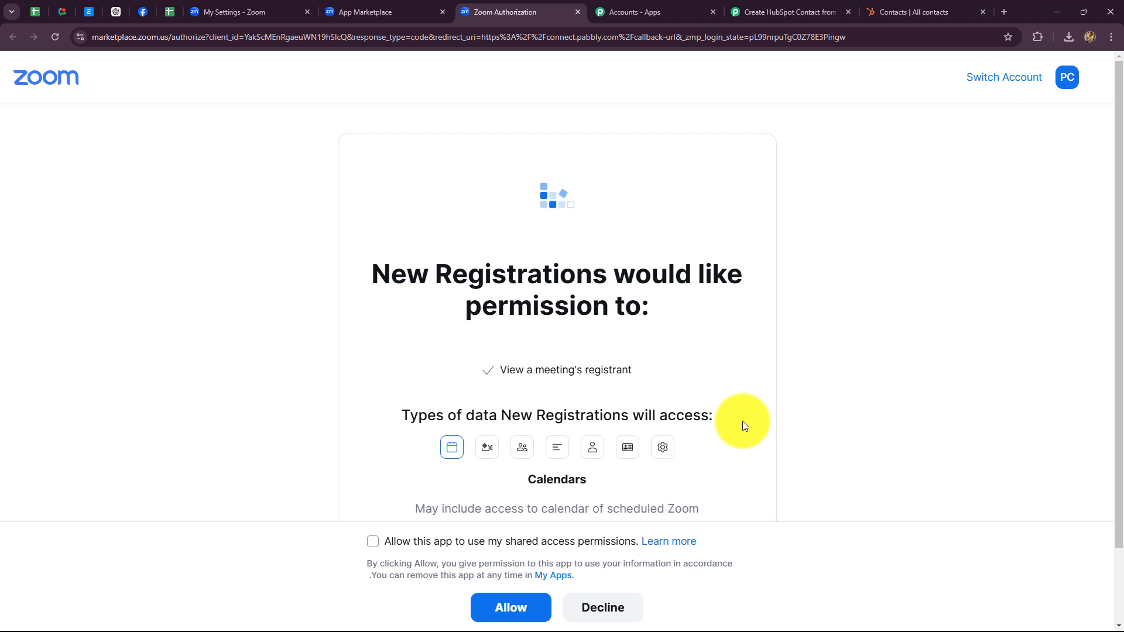
left_click(373, 541)
left_click(511, 608)
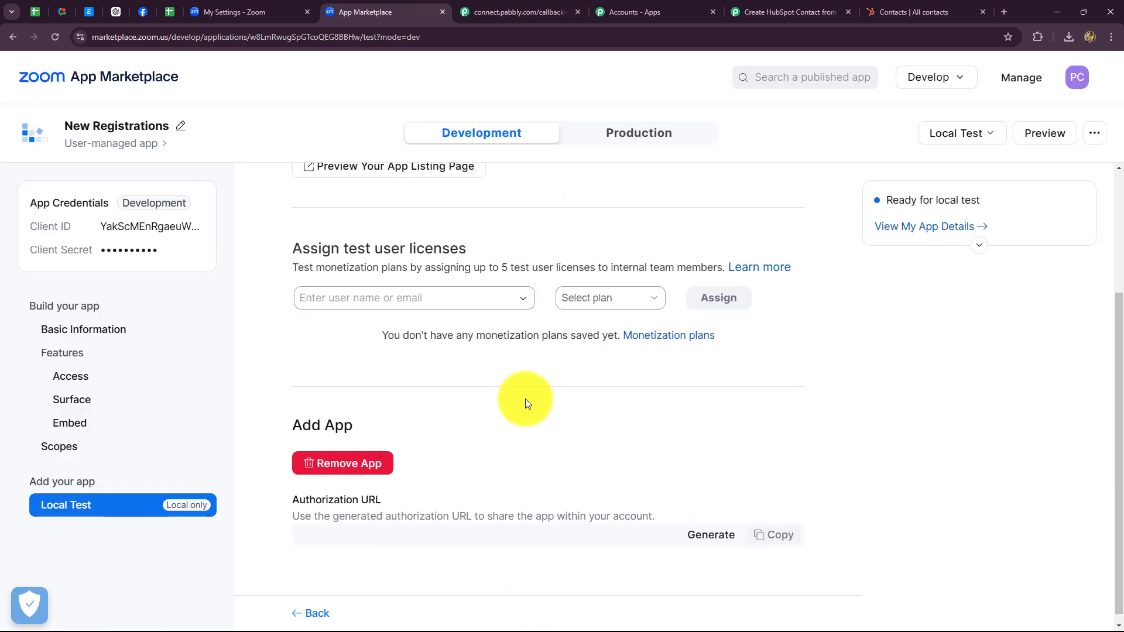
scroll(525, 390, "up", 3)
scroll(526, 390, "down", 3)
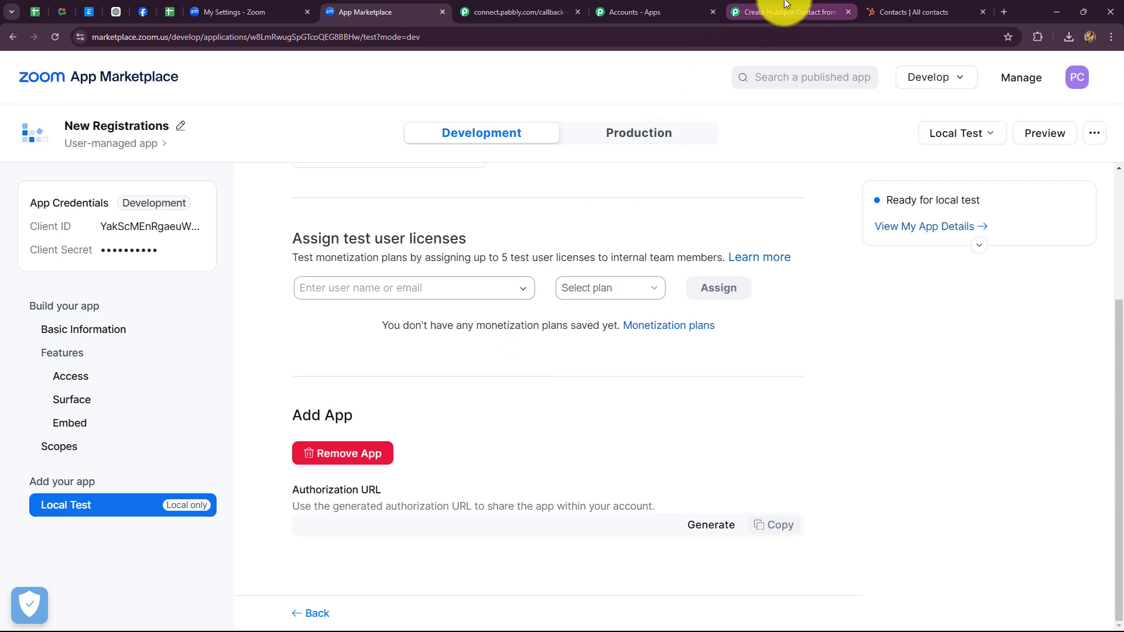
Step: Save the Zoom trigger with Send Test Request so Pabbly waits for a webhook response
left_click(785, 11)
scroll(710, 336, "down", 3)
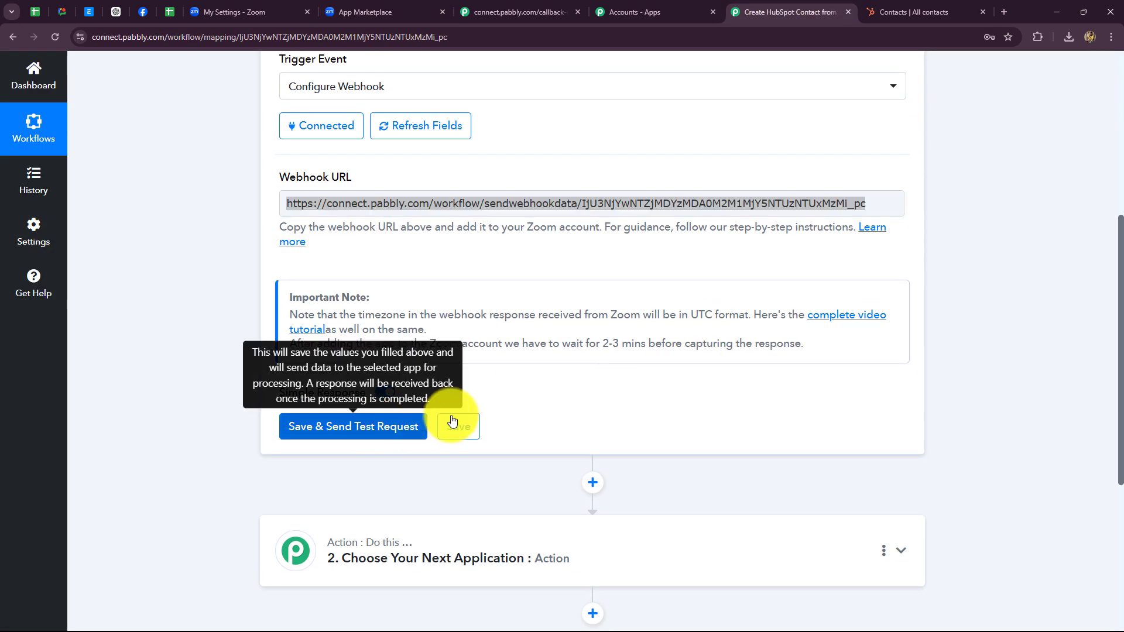
left_click(380, 431)
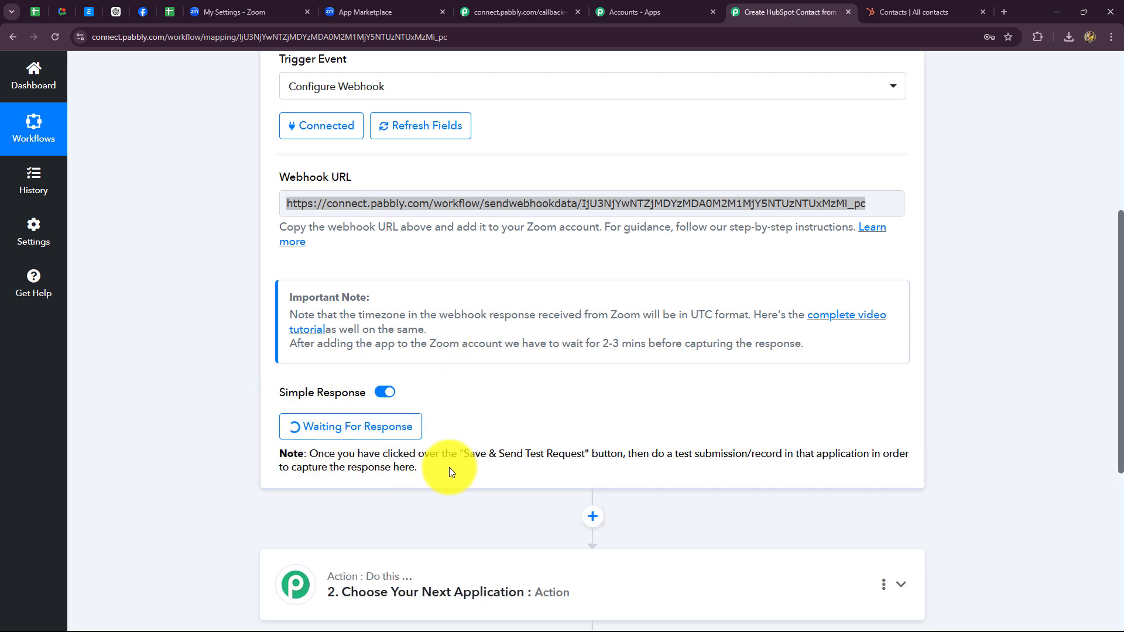
left_click_drag(336, 455, 388, 508)
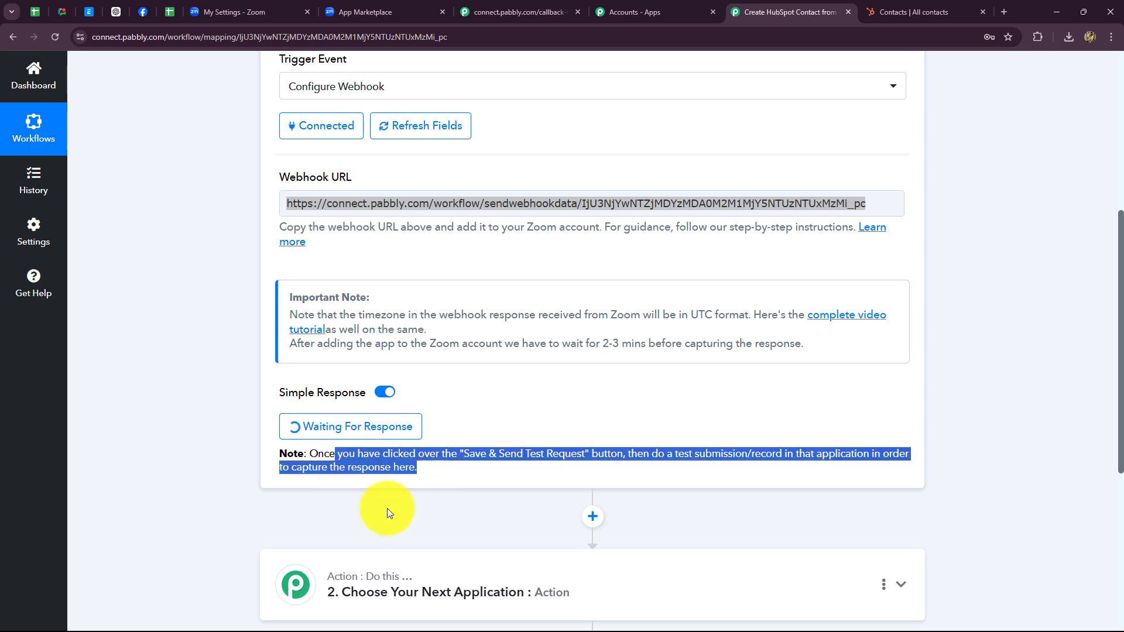
left_click(226, 465)
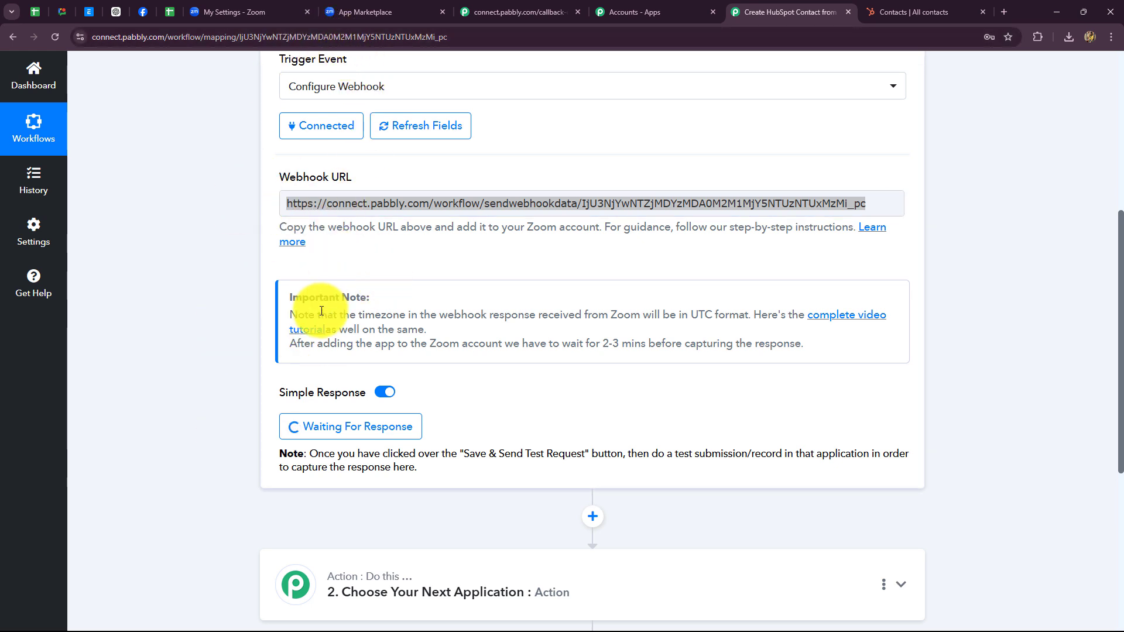
scroll(283, 301, "up", 2)
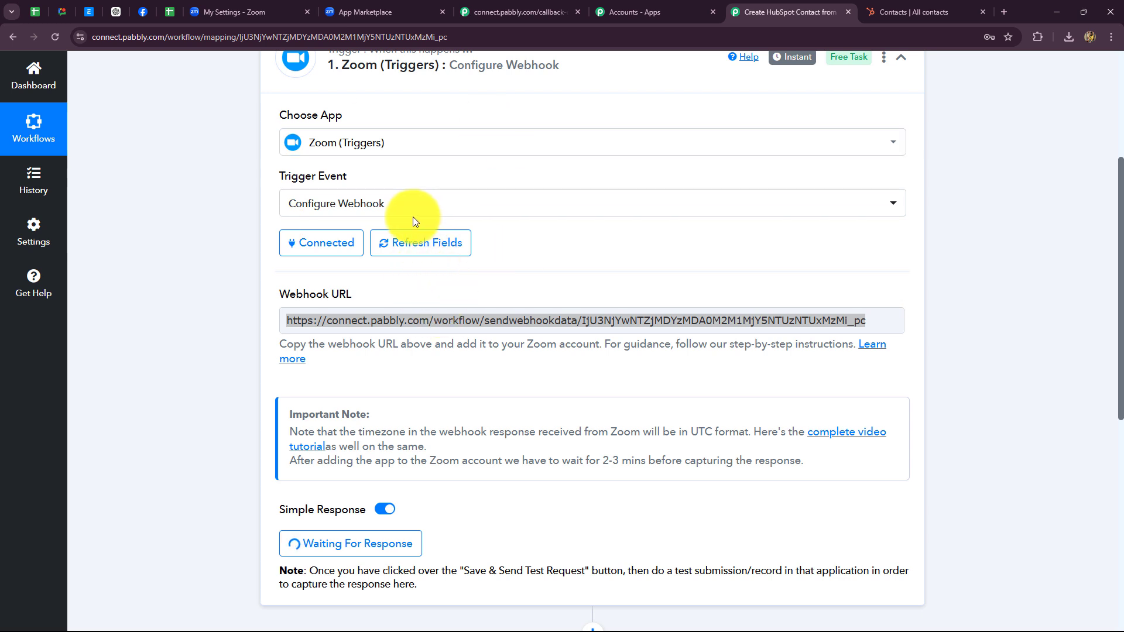
left_click(266, 9)
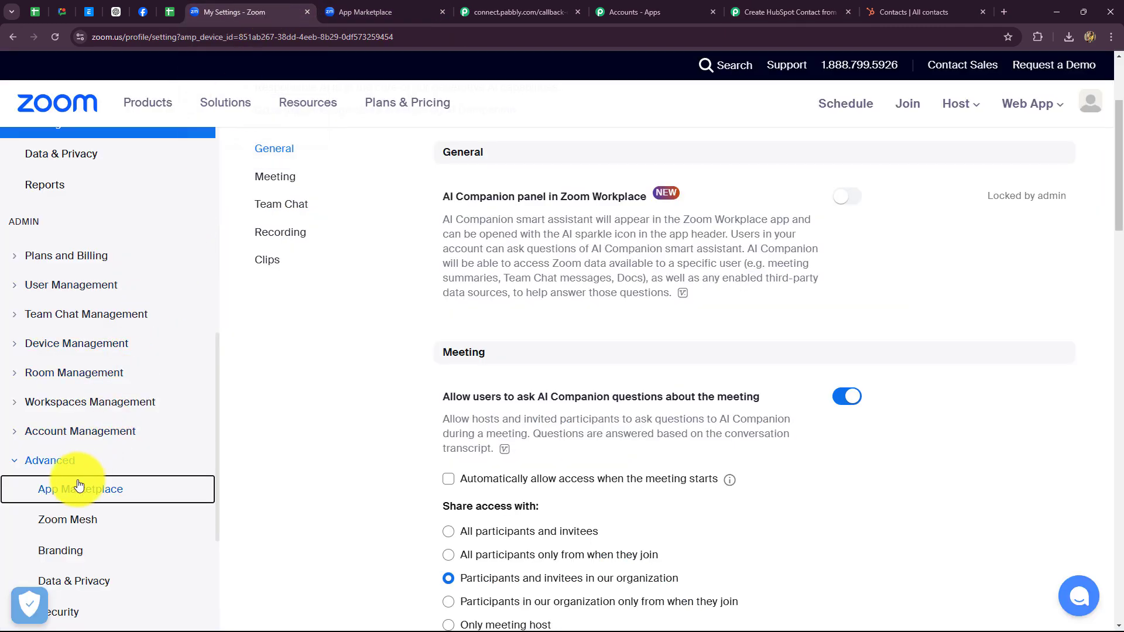
scroll(88, 402, "up", 8)
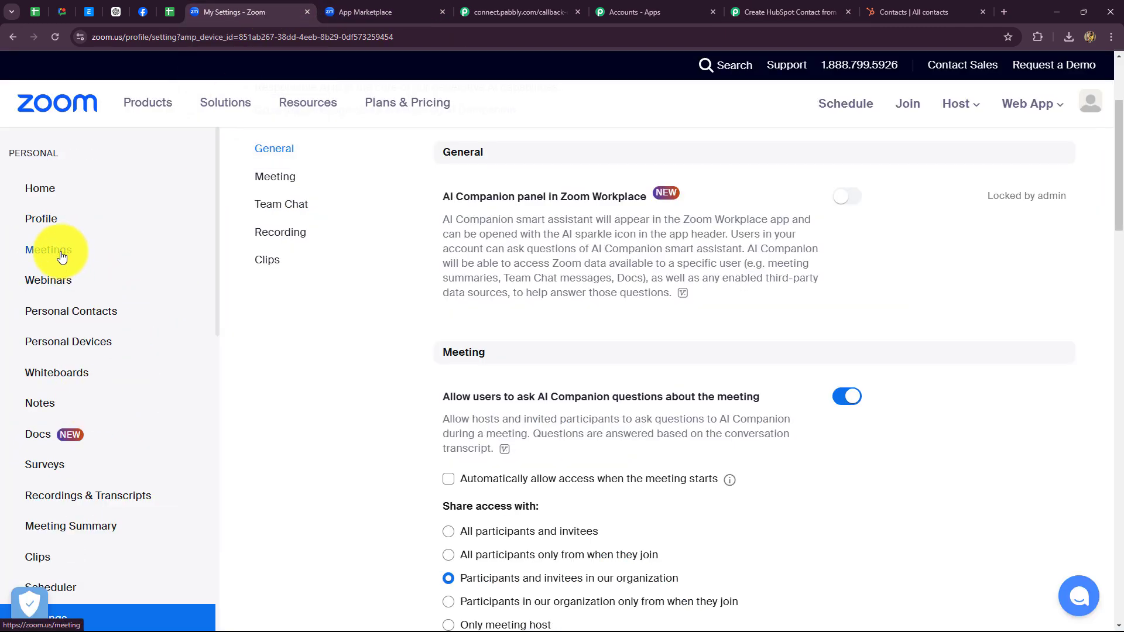
Step: Open the 'Manage Personal Finance and Investments' meeting from the Sat, Nov 30 Meetings list
left_click(68, 251)
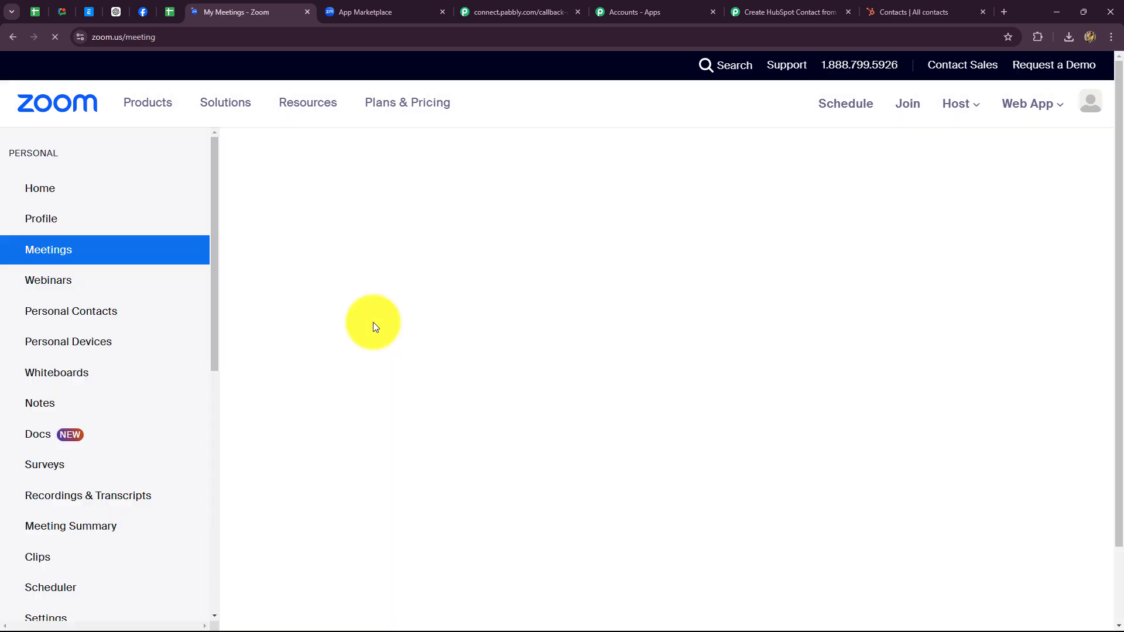
scroll(376, 327, "down", 10)
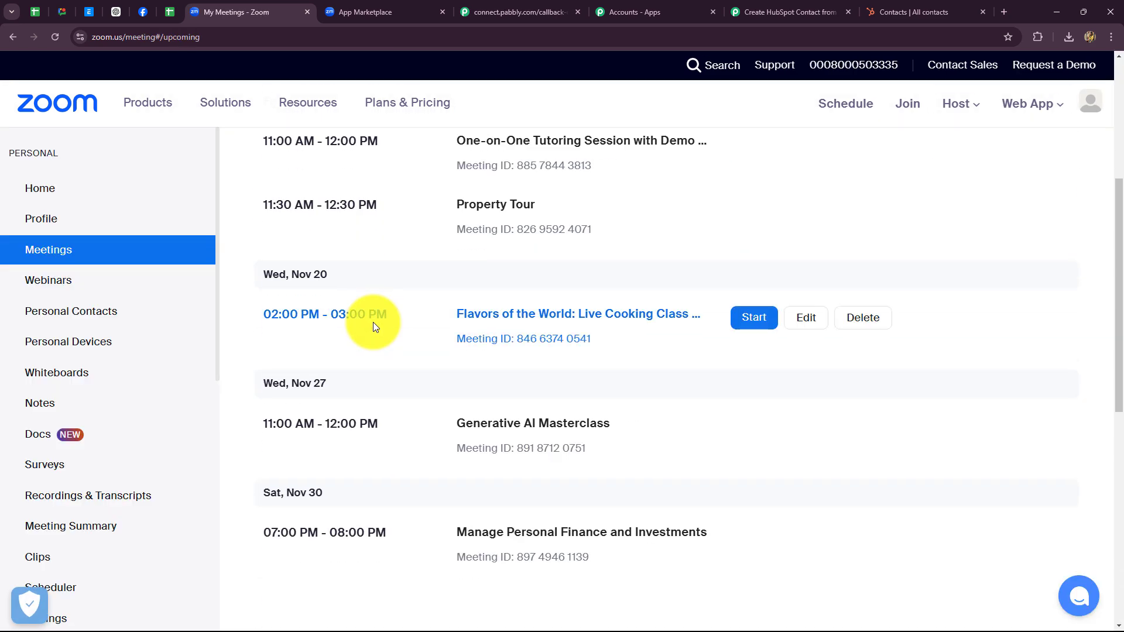
scroll(375, 327, "up", 6)
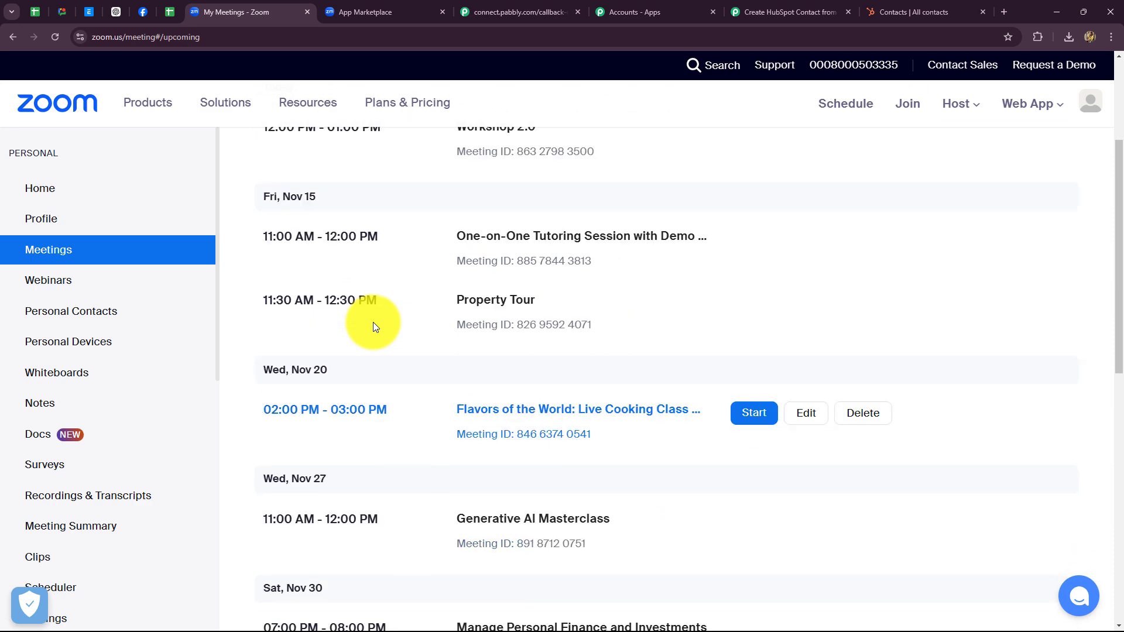
scroll(375, 326, "down", 2)
scroll(373, 322, "down", 4)
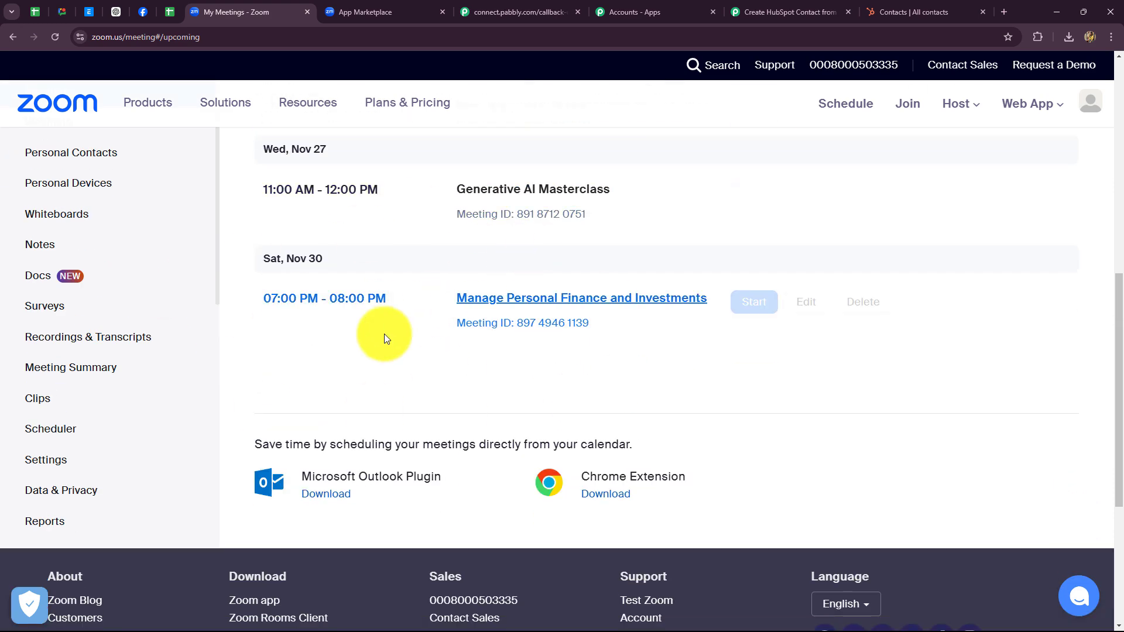
mouse_move(526, 323)
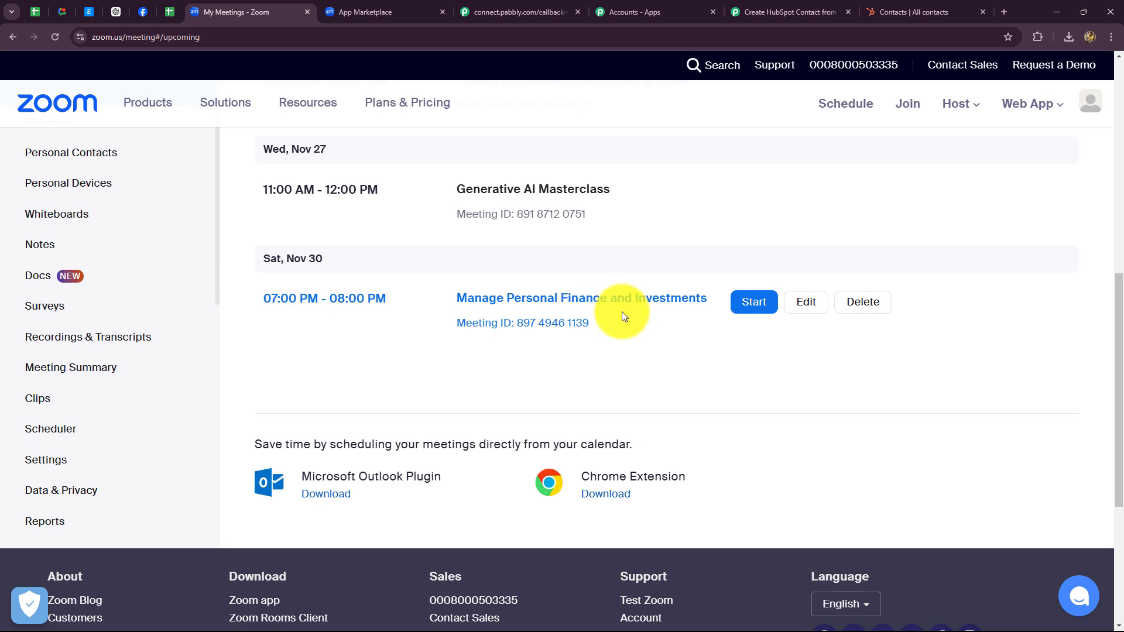
left_click(558, 304)
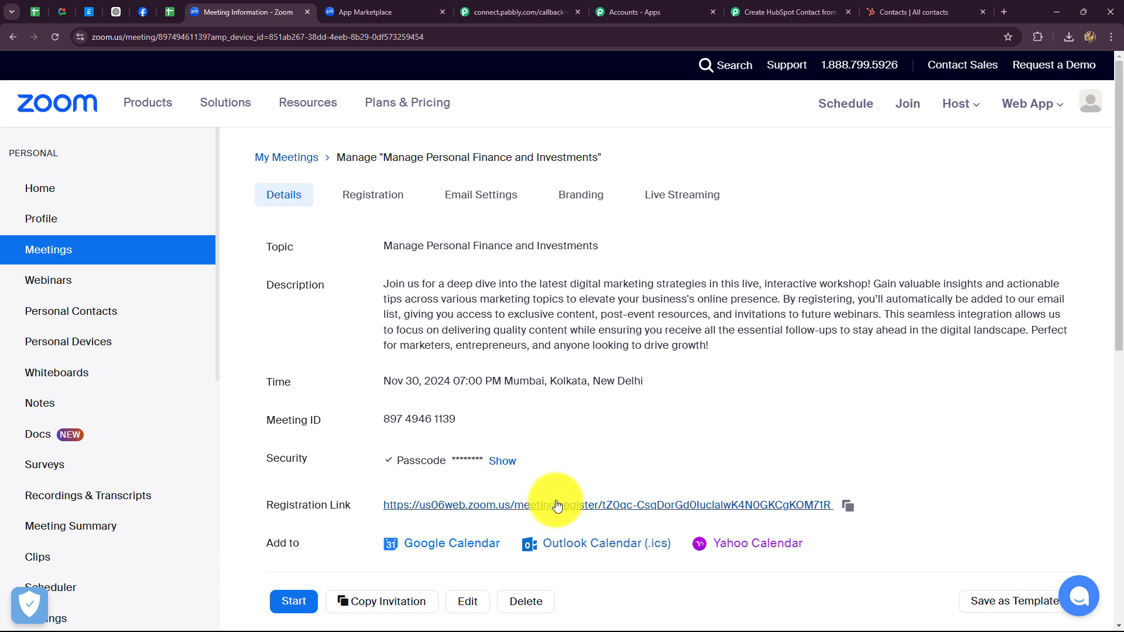
Step: Open the meeting's registration page, then check the Pabbly workflow for a received response
left_click(695, 507)
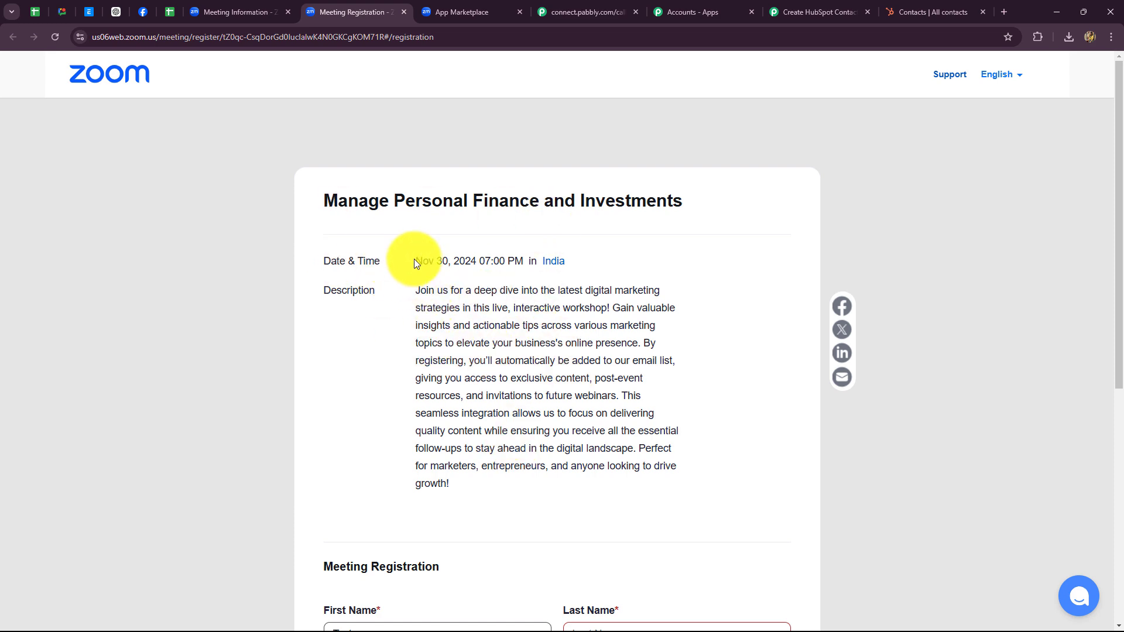
scroll(563, 479, "down", 4)
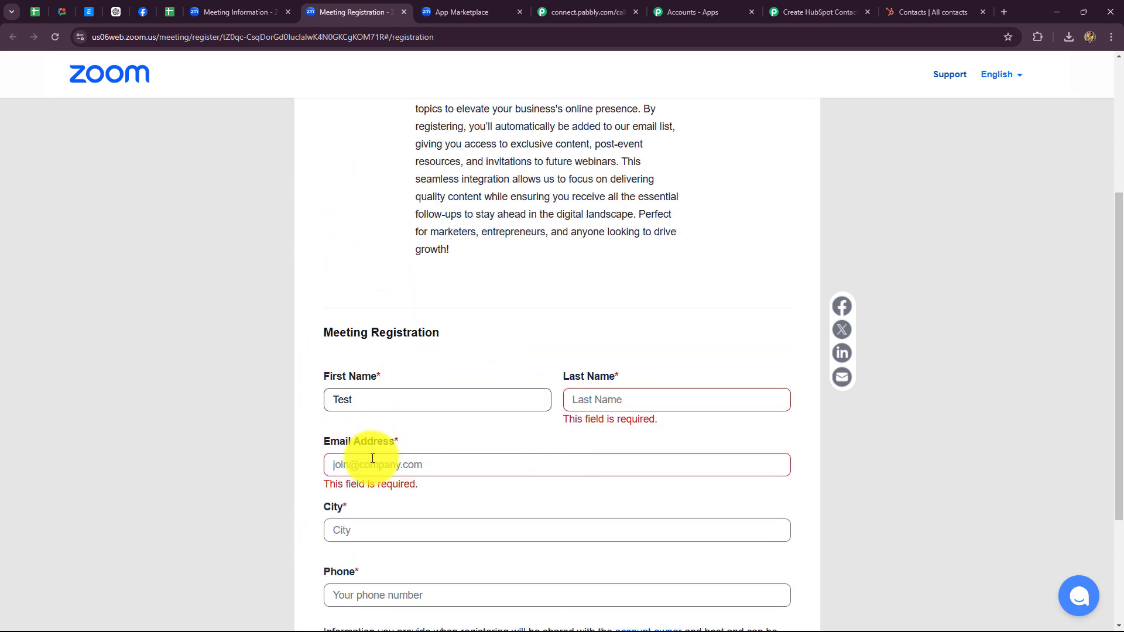
scroll(373, 459, "down", 3)
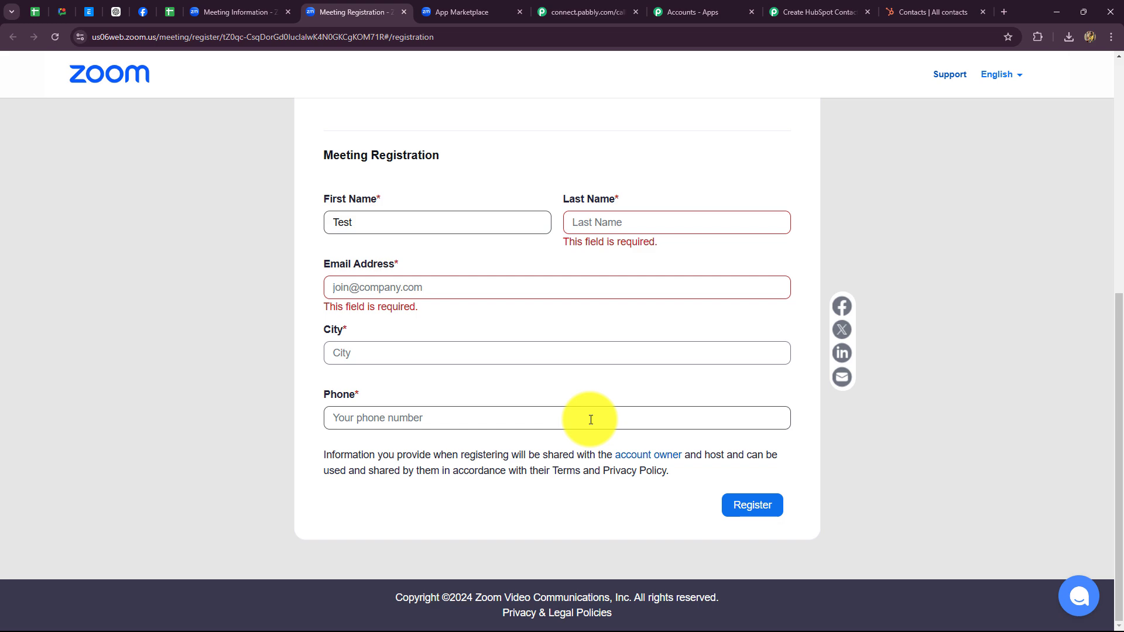
left_click(843, 12)
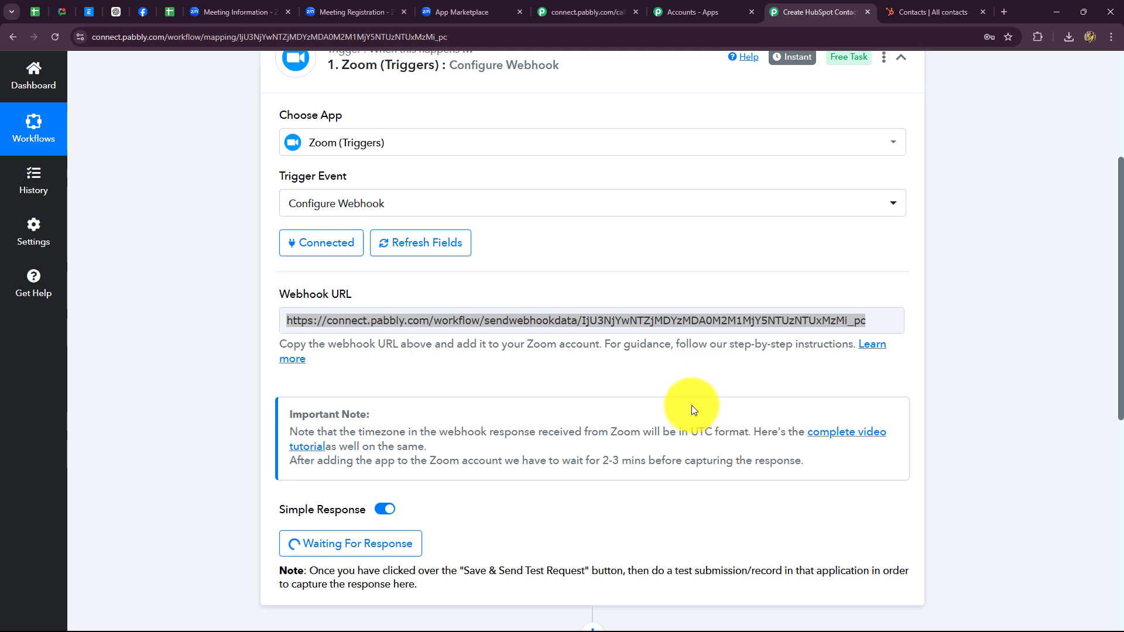
Step: Replace the first name and enter the test registrant's last name and email address
left_click(363, 17)
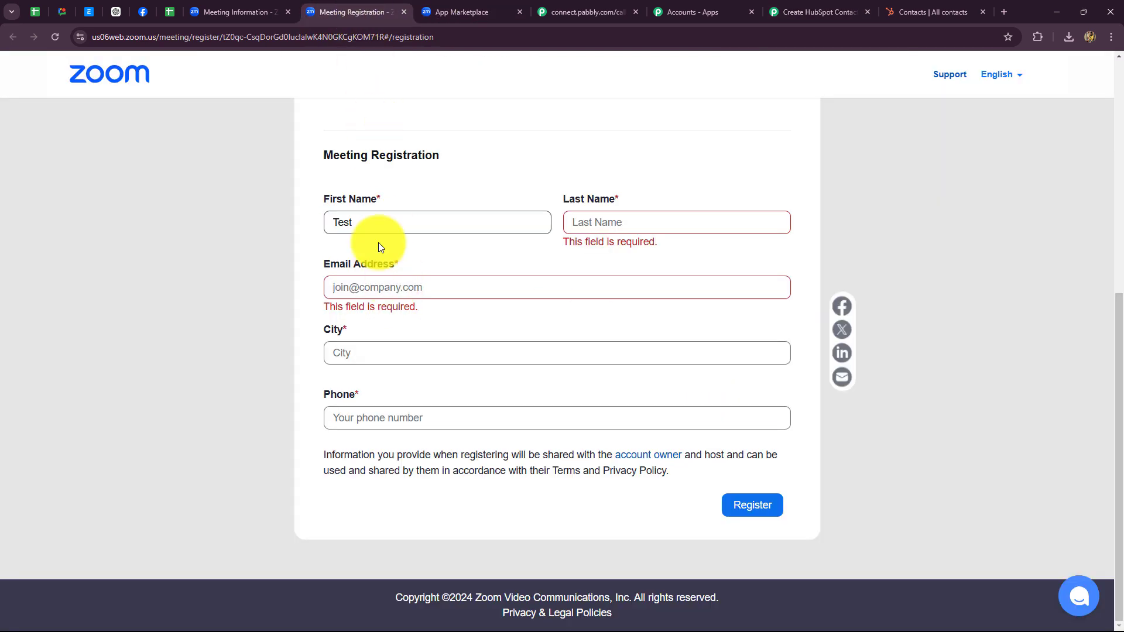
left_click_drag(369, 227, 325, 233)
key("BackSpace")
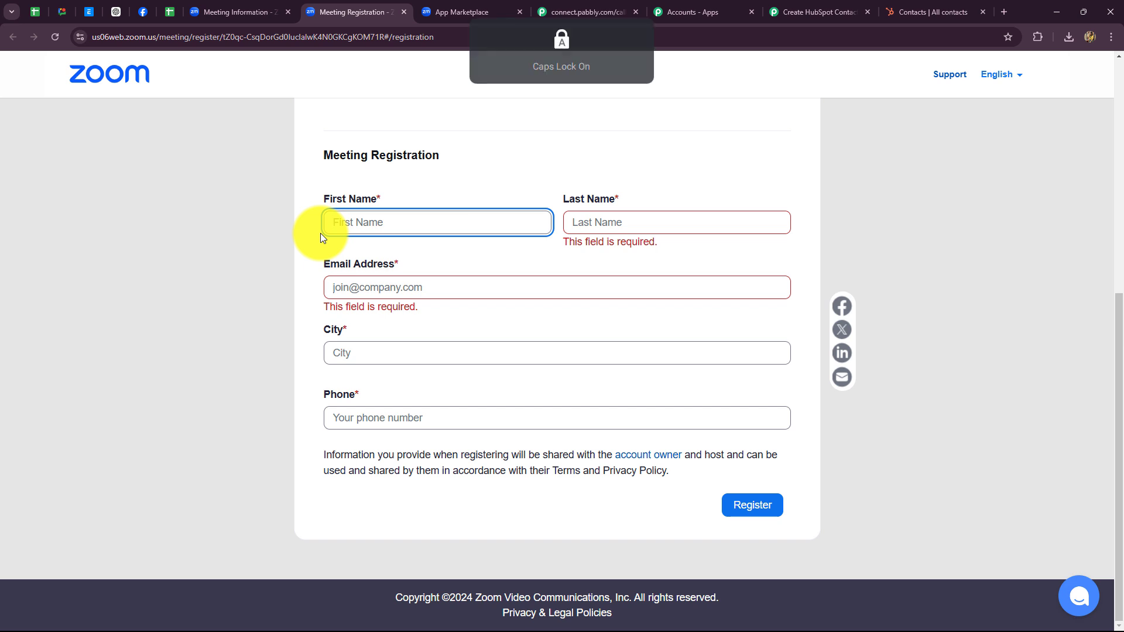
type("Smart")
left_click(575, 216)
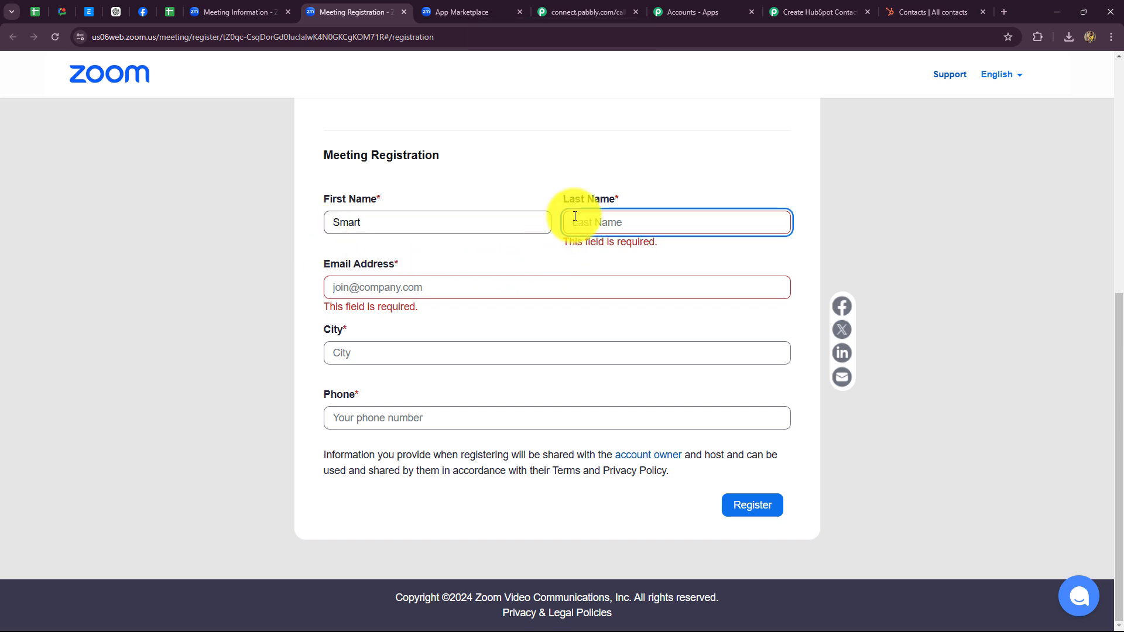
type("Person")
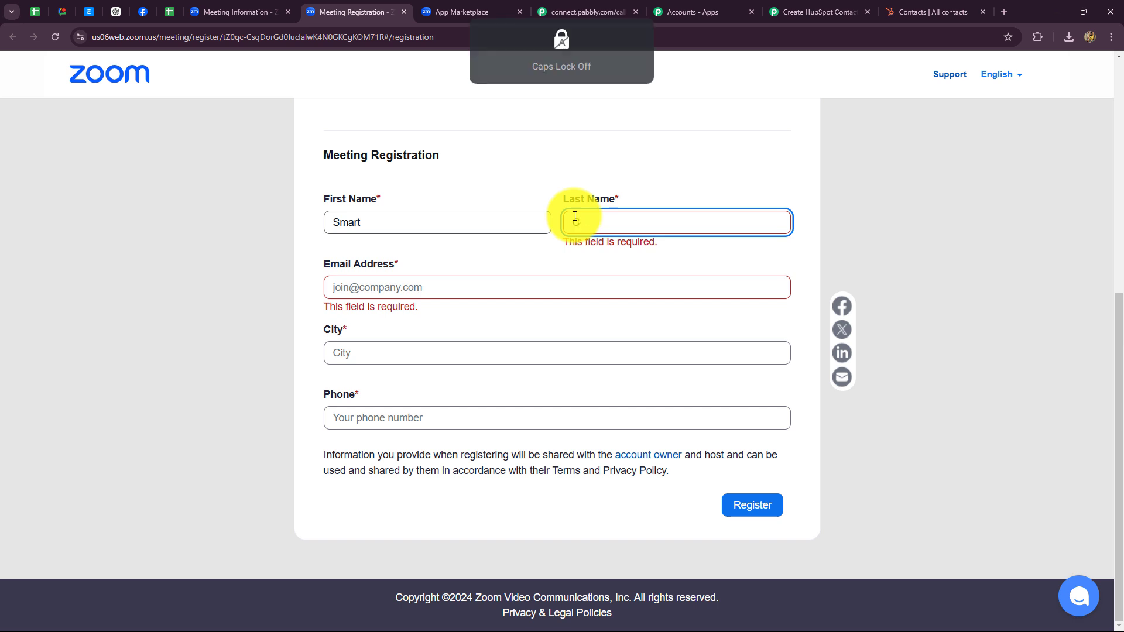
left_click(463, 295)
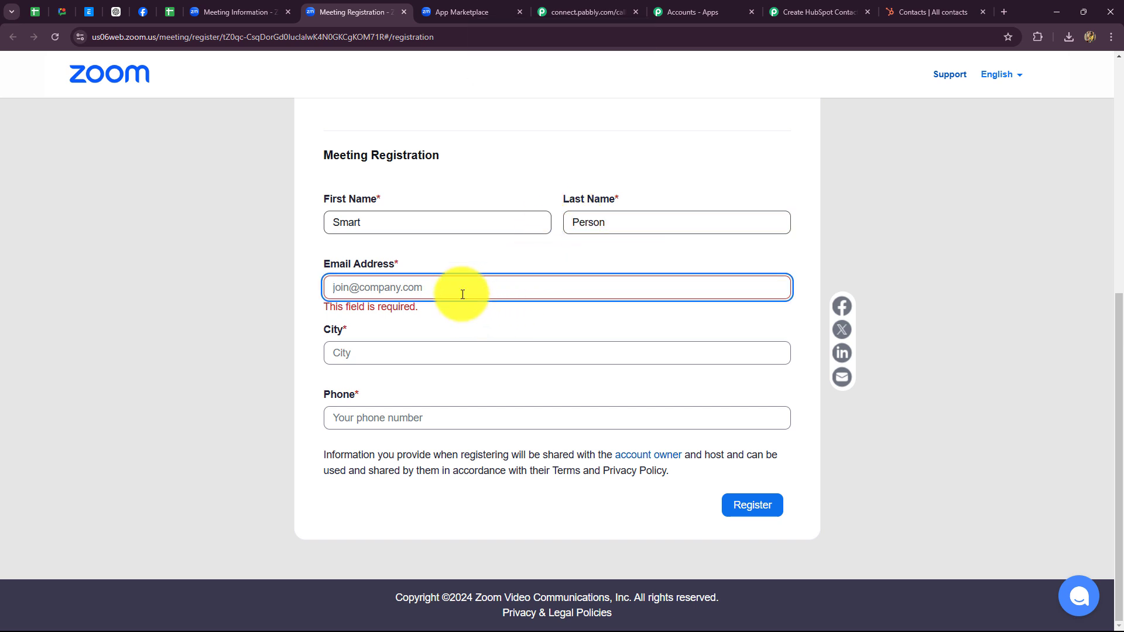
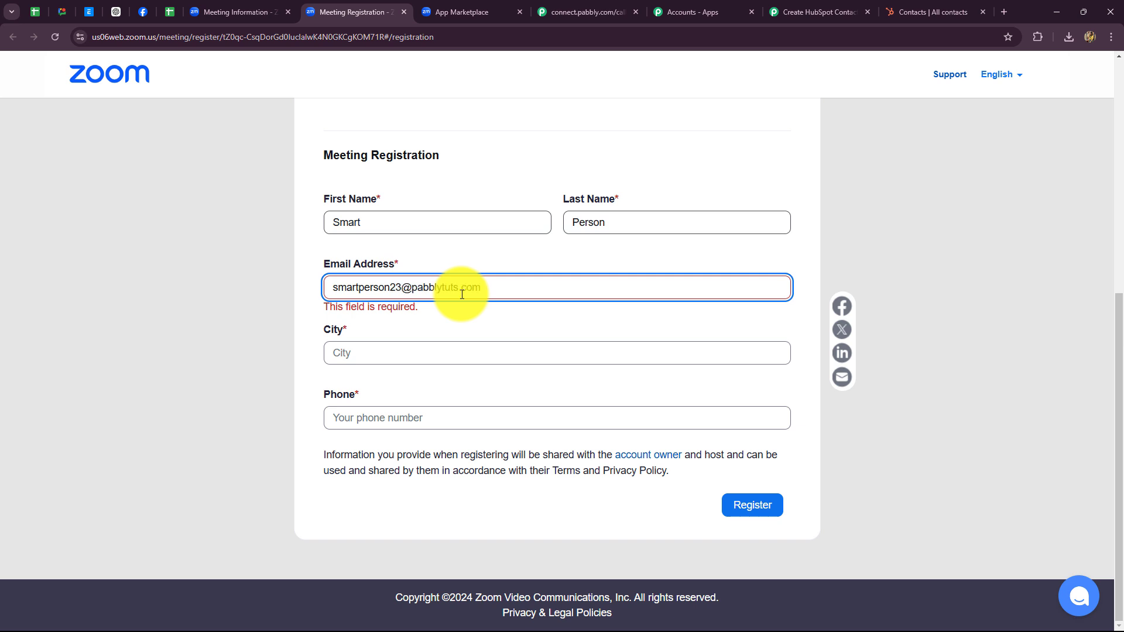
left_click(276, 352)
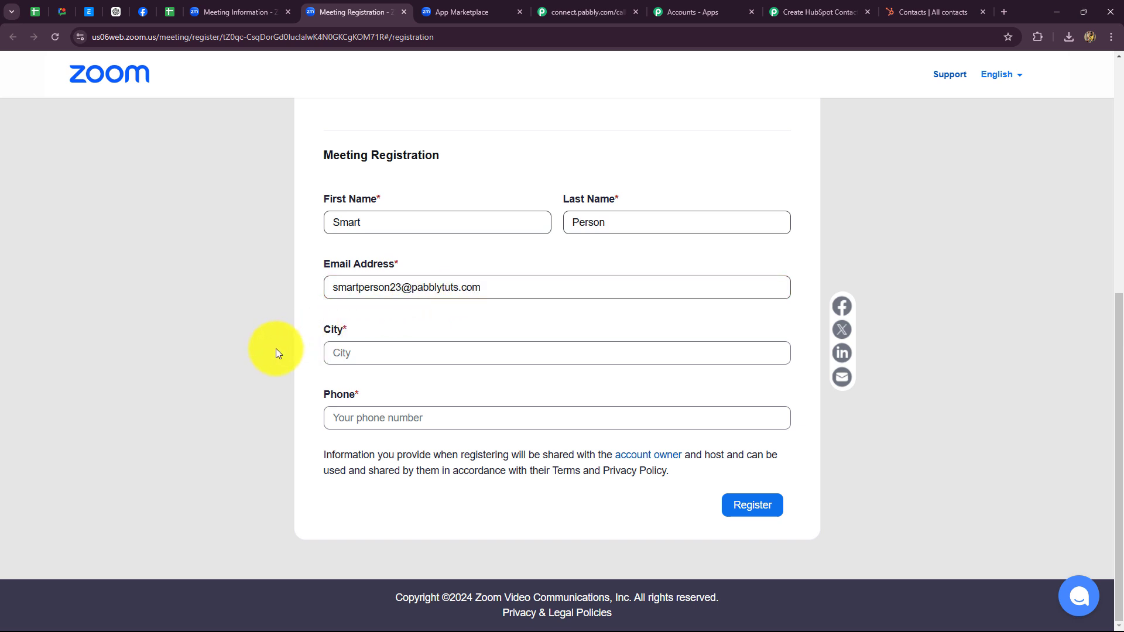
Step: Enter the registrant's city and phone number and submit the meeting registration
left_click(358, 353)
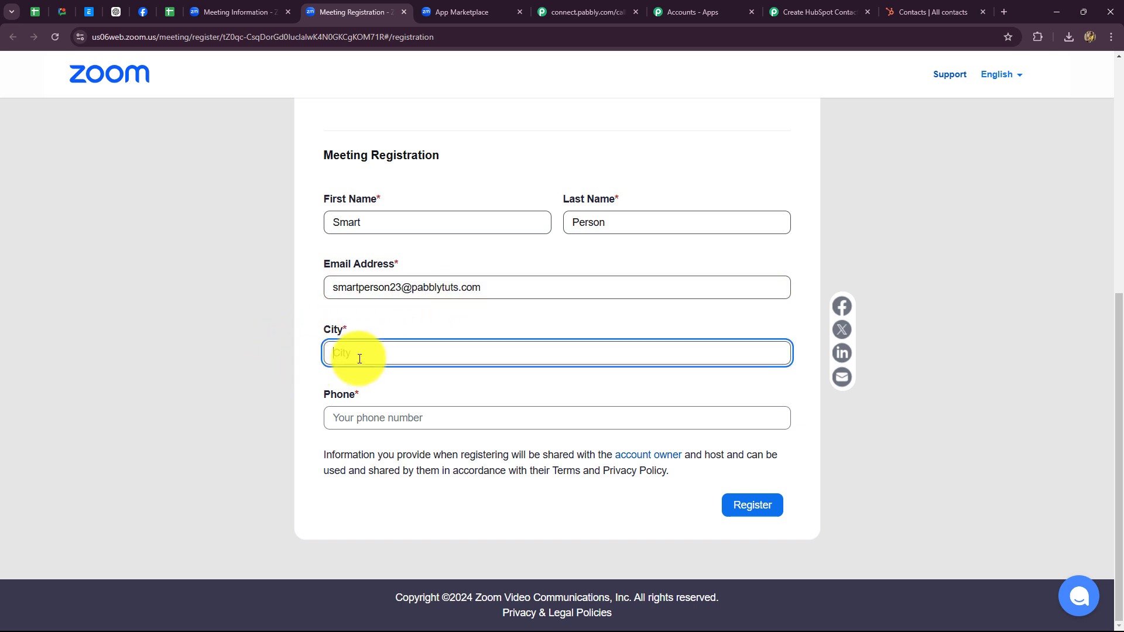
type("Bhopal")
left_click(365, 422)
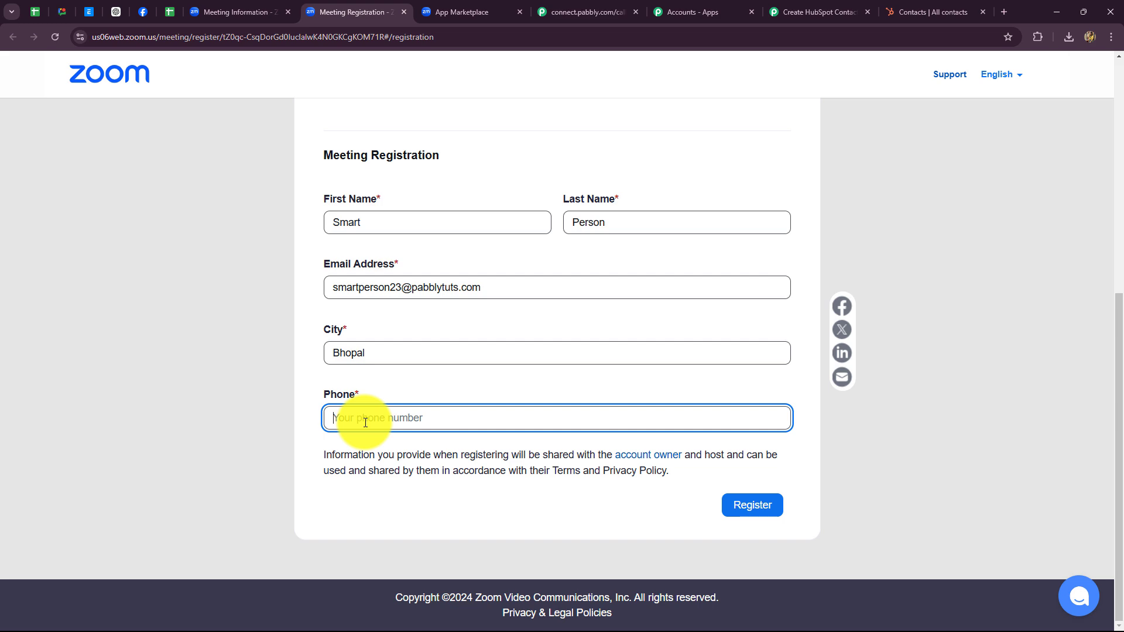
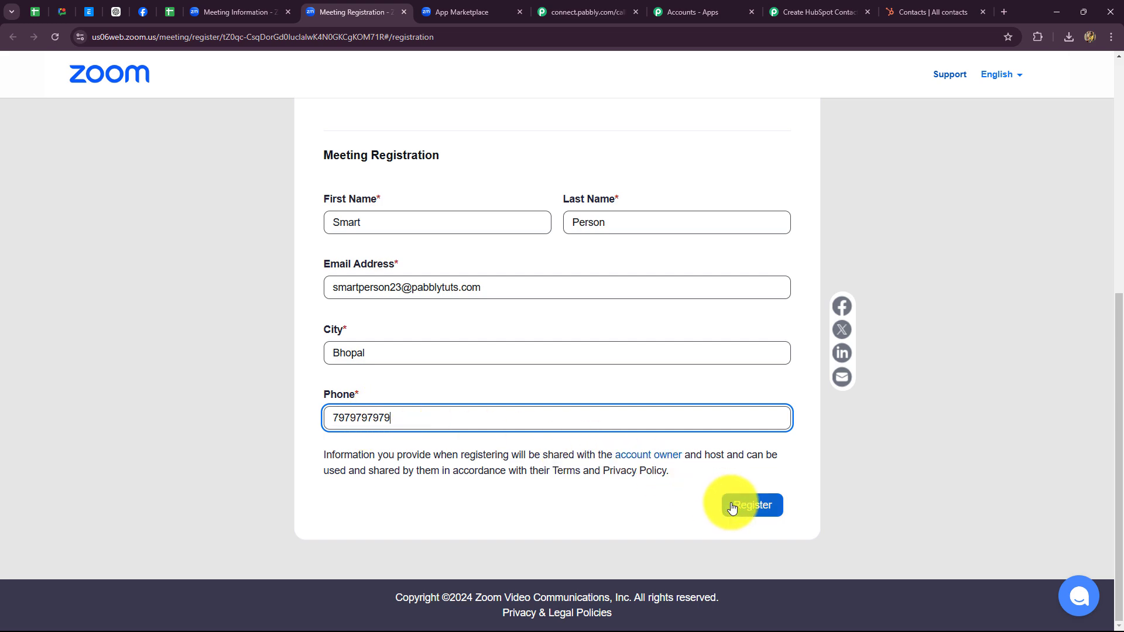
left_click(733, 506)
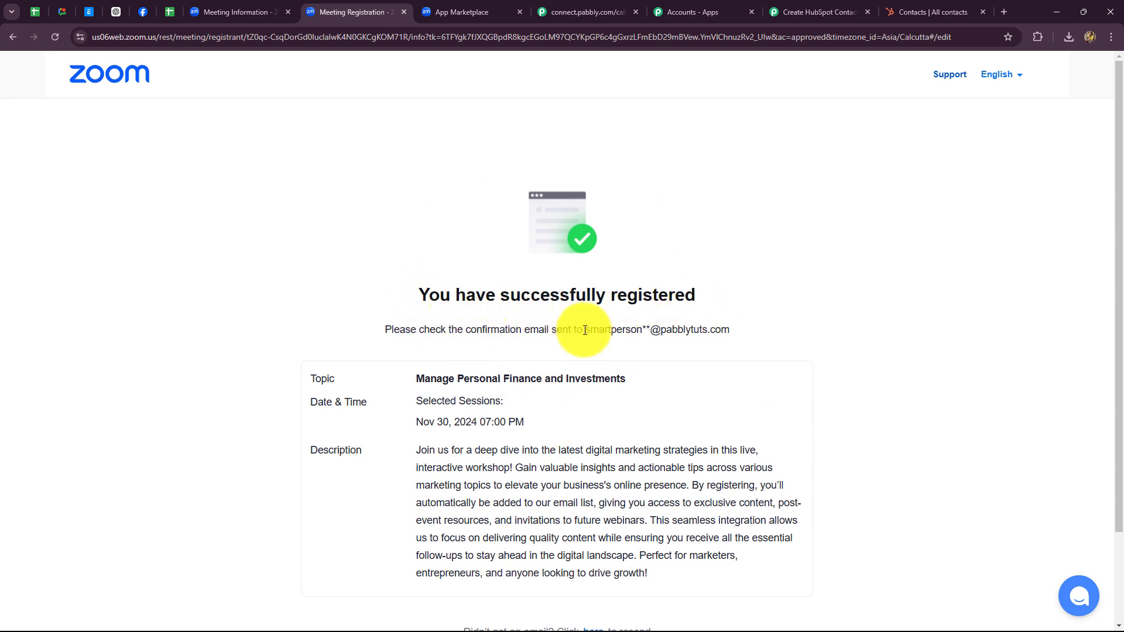
left_click_drag(583, 330, 819, 334)
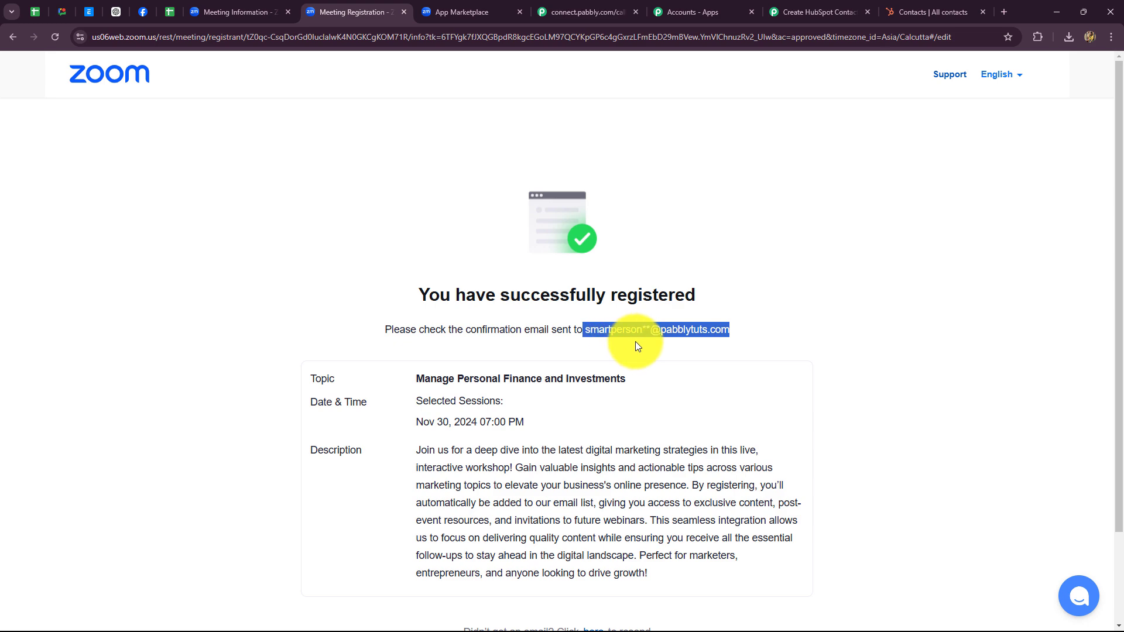
scroll(637, 344, "down", 3)
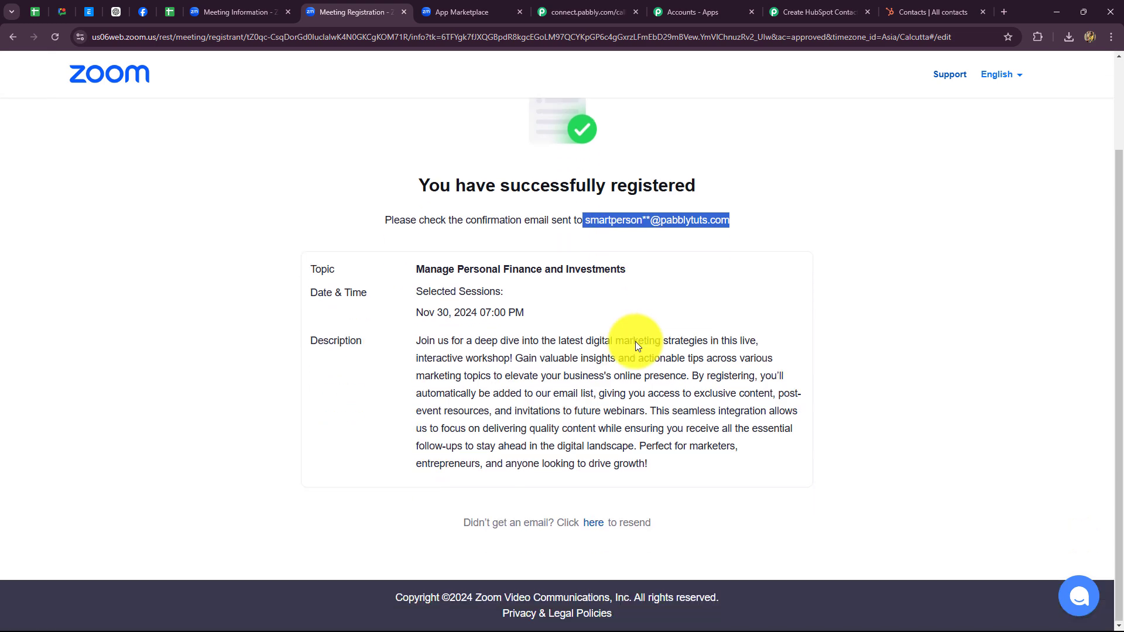
Step: Review the captured meeting fields: Uuid, Type 2, meeting topic and start time
left_click(827, 13)
scroll(921, 388, "down", 10)
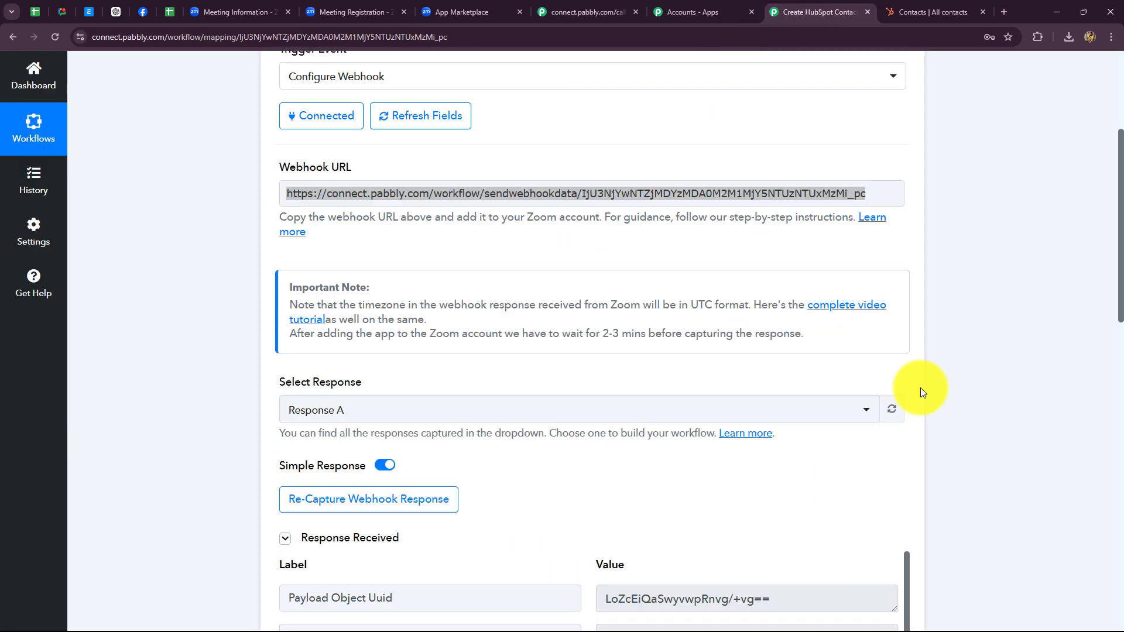
scroll(921, 387, "down", 1)
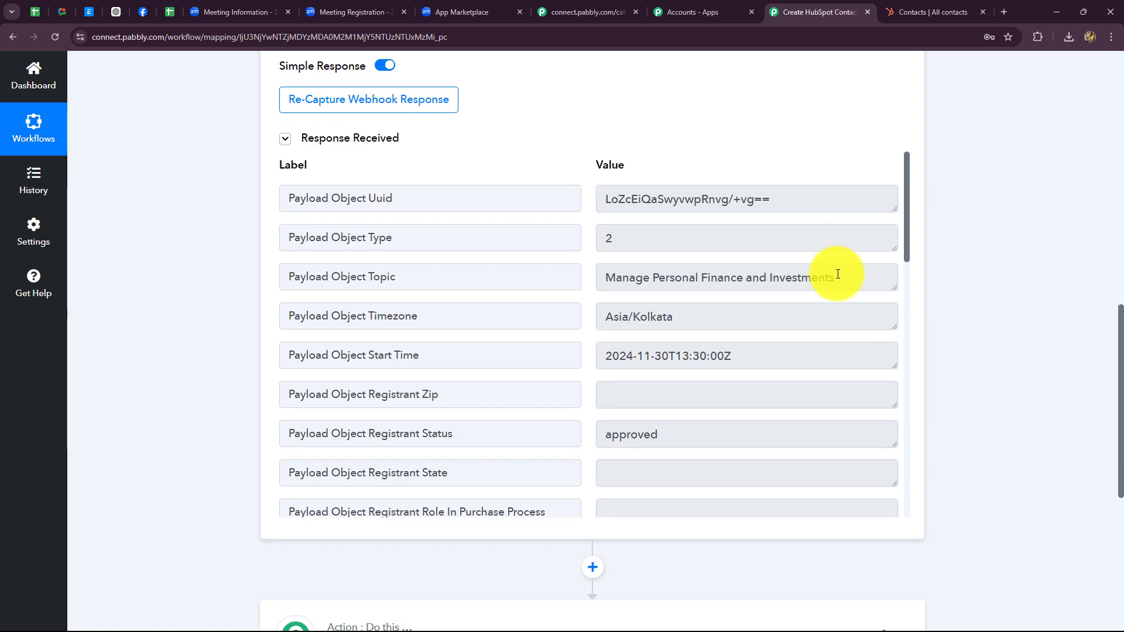
left_click_drag(621, 318, 591, 313)
left_click(567, 302)
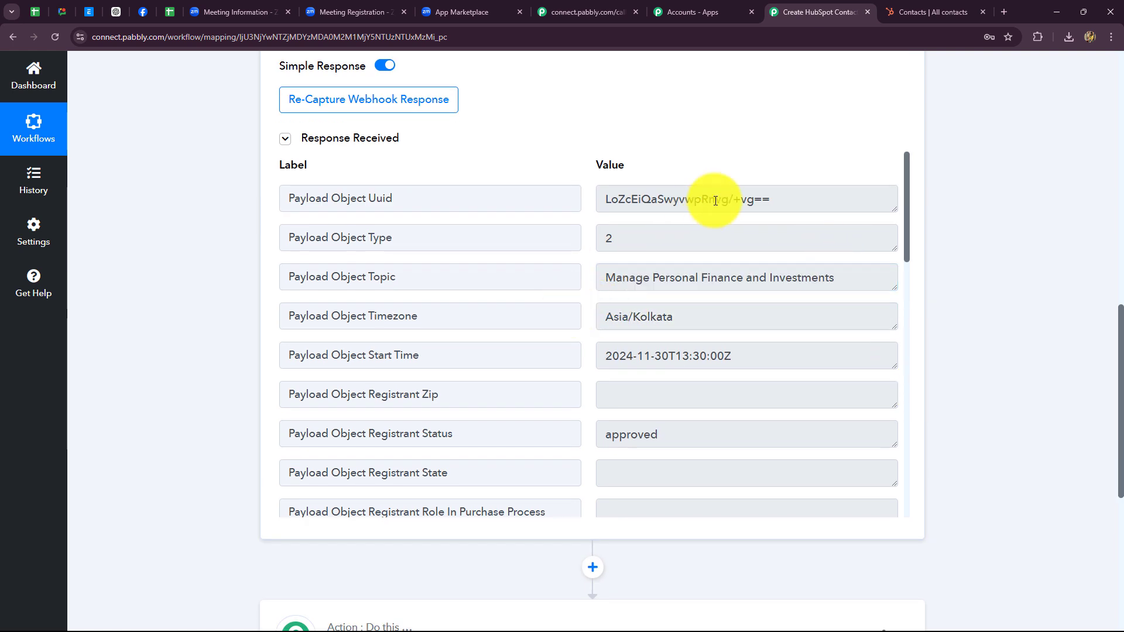
left_click(620, 202)
left_click(644, 241)
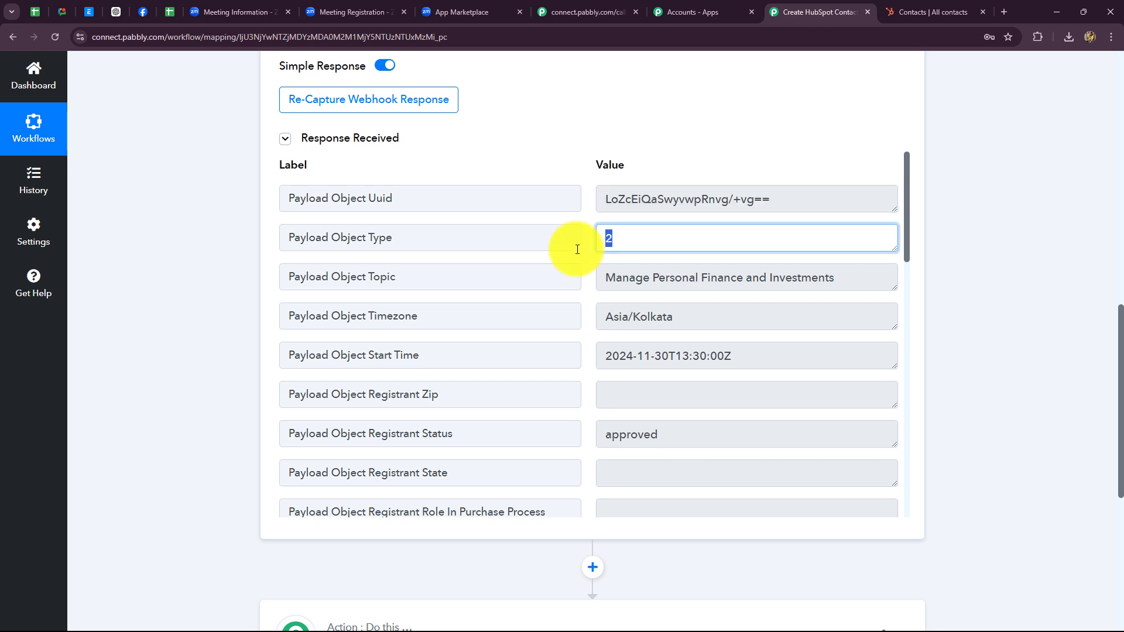
left_click_drag(826, 281, 570, 311)
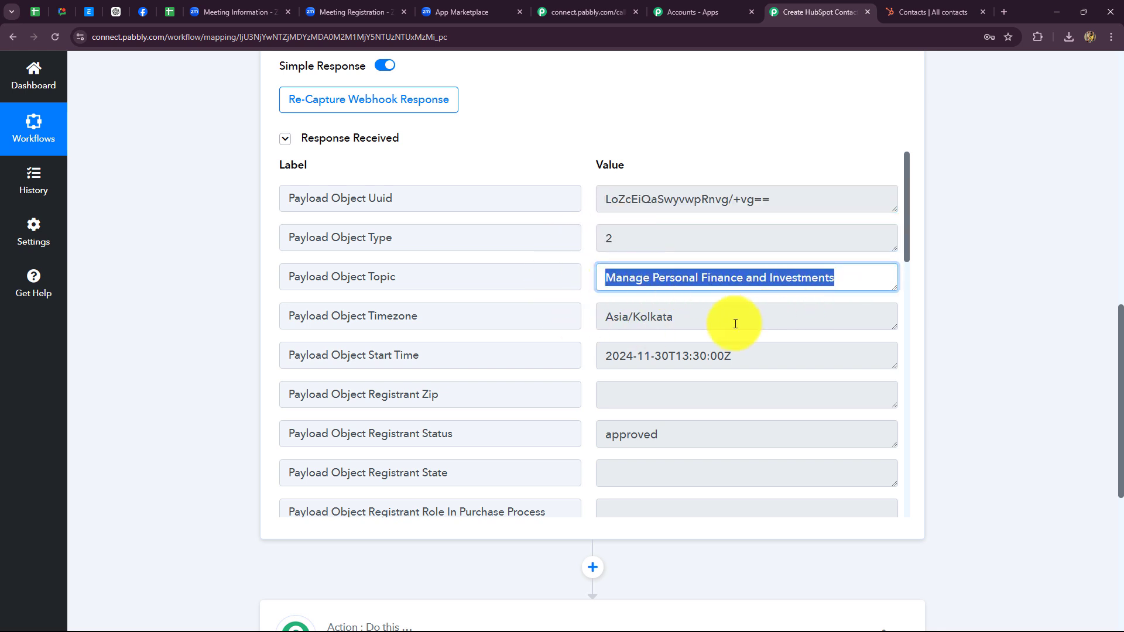
left_click(567, 323)
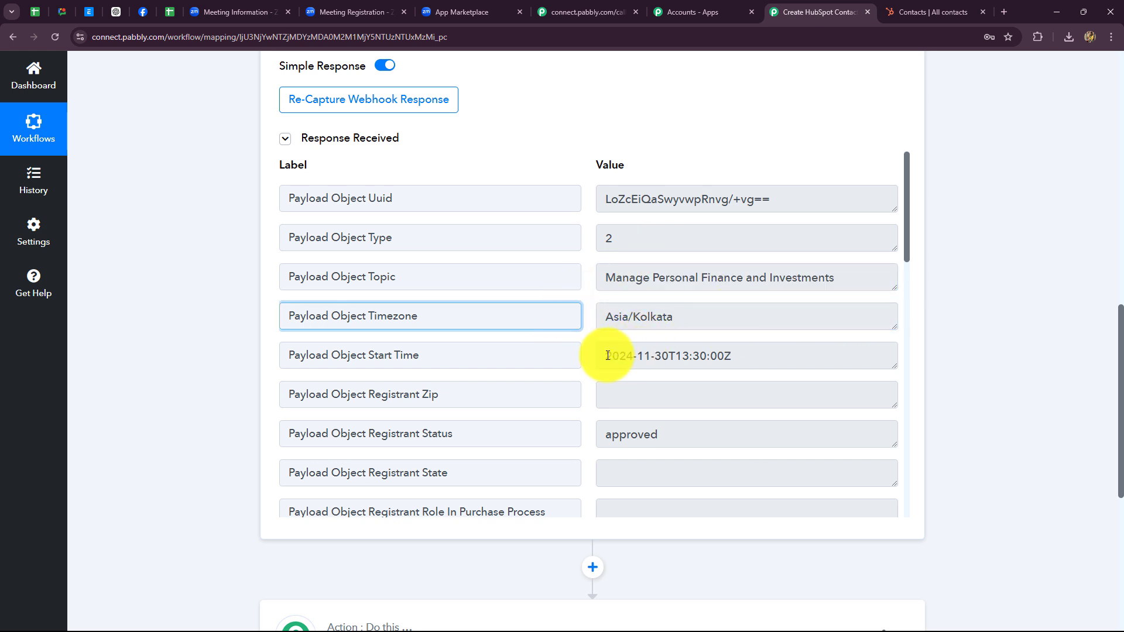
left_click_drag(602, 351, 816, 377)
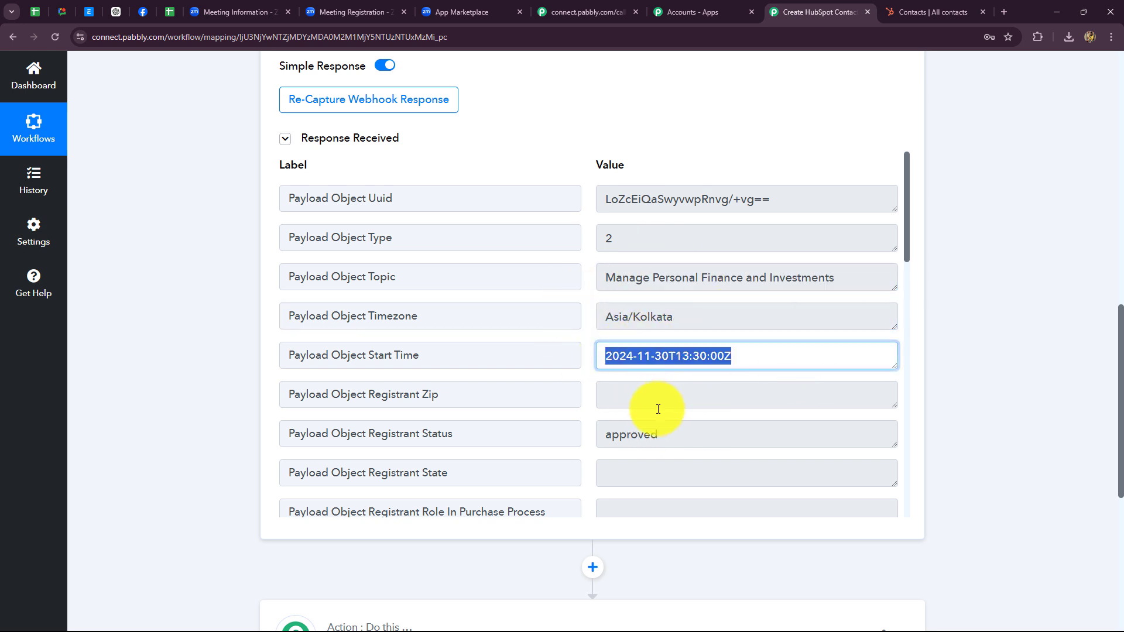
Step: Check the captured phone, first and last name, email, city, meeting Id, Host Id and Duration
scroll(657, 408, "down", 2)
scroll(657, 409, "down", 1)
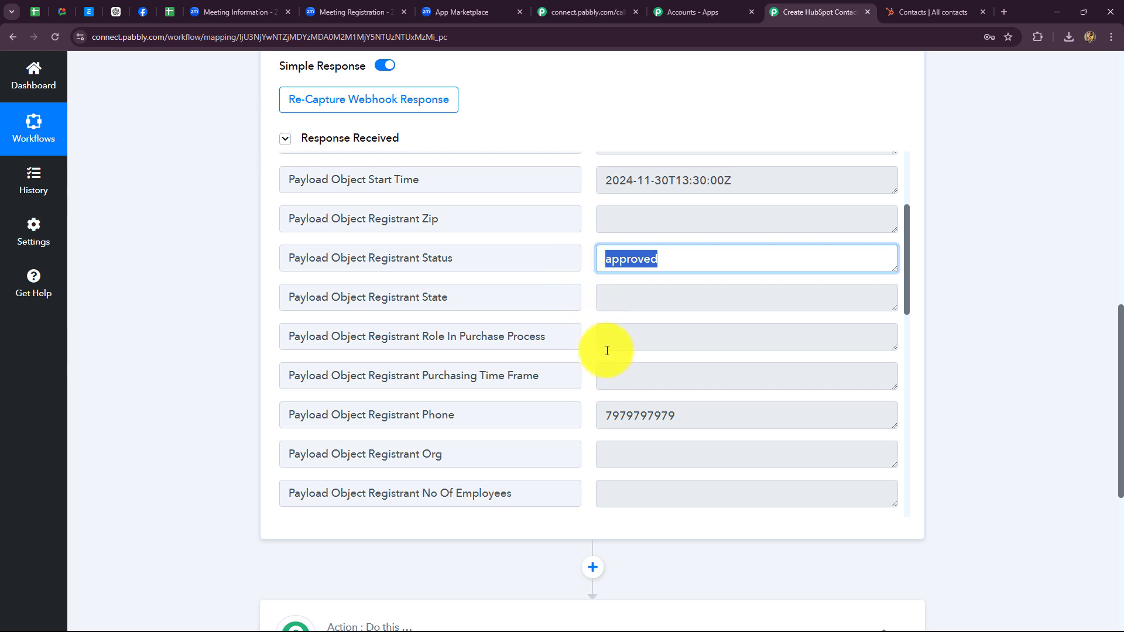
scroll(625, 361, "down", 2)
left_click(690, 303)
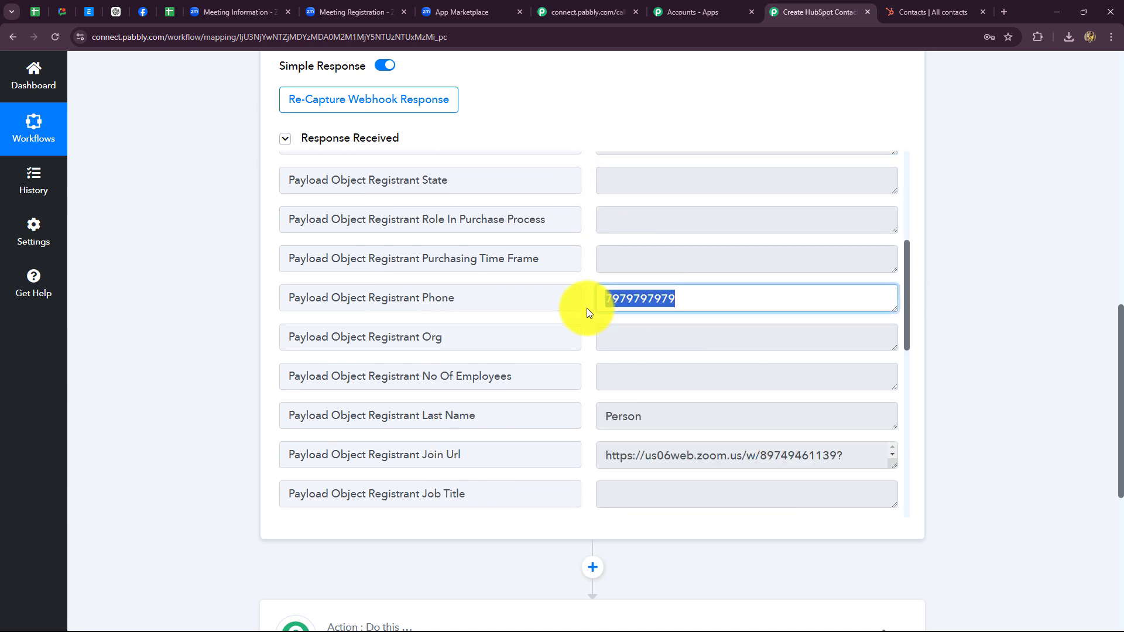
scroll(680, 437, "down", 3)
left_click(658, 429)
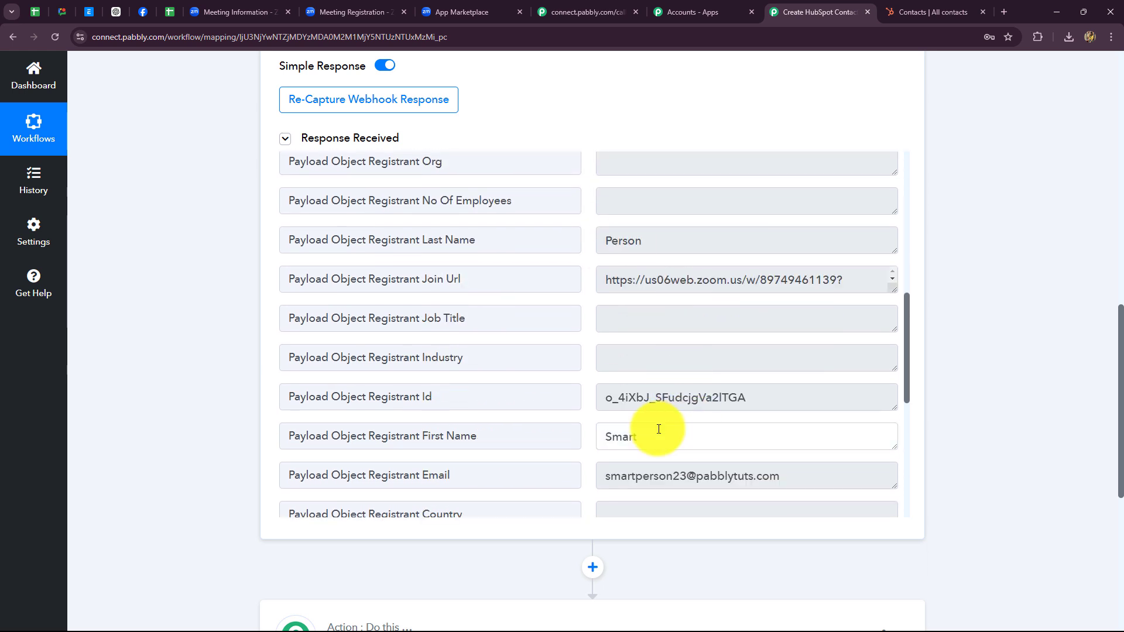
left_click(660, 238)
scroll(673, 442, "down", 2)
left_click(791, 356)
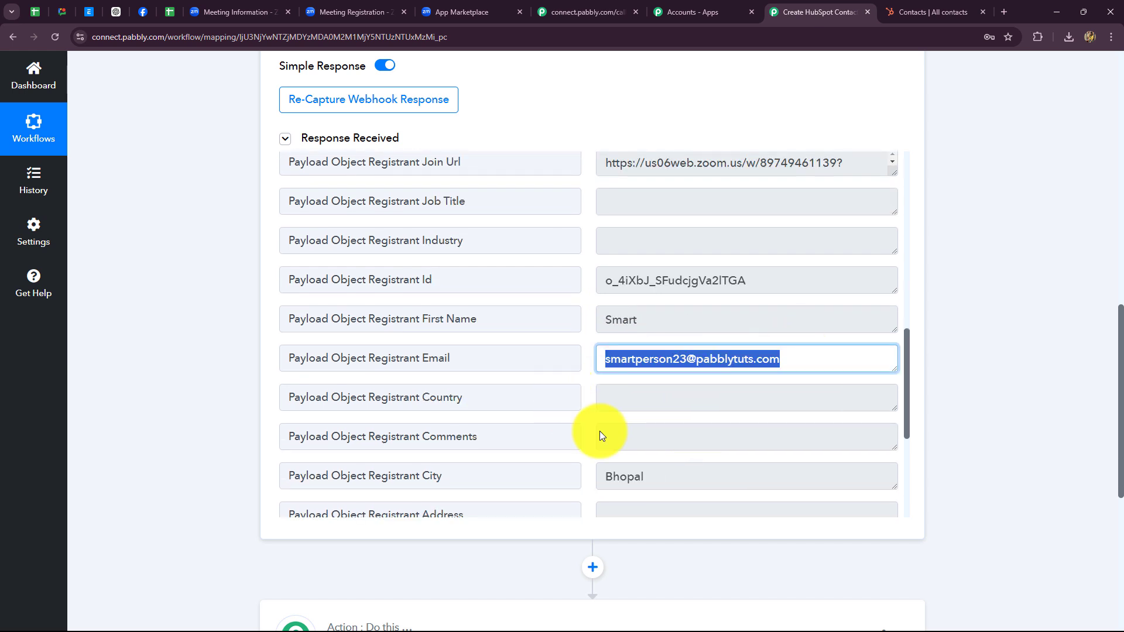
scroll(620, 410, "down", 3)
left_click(658, 311)
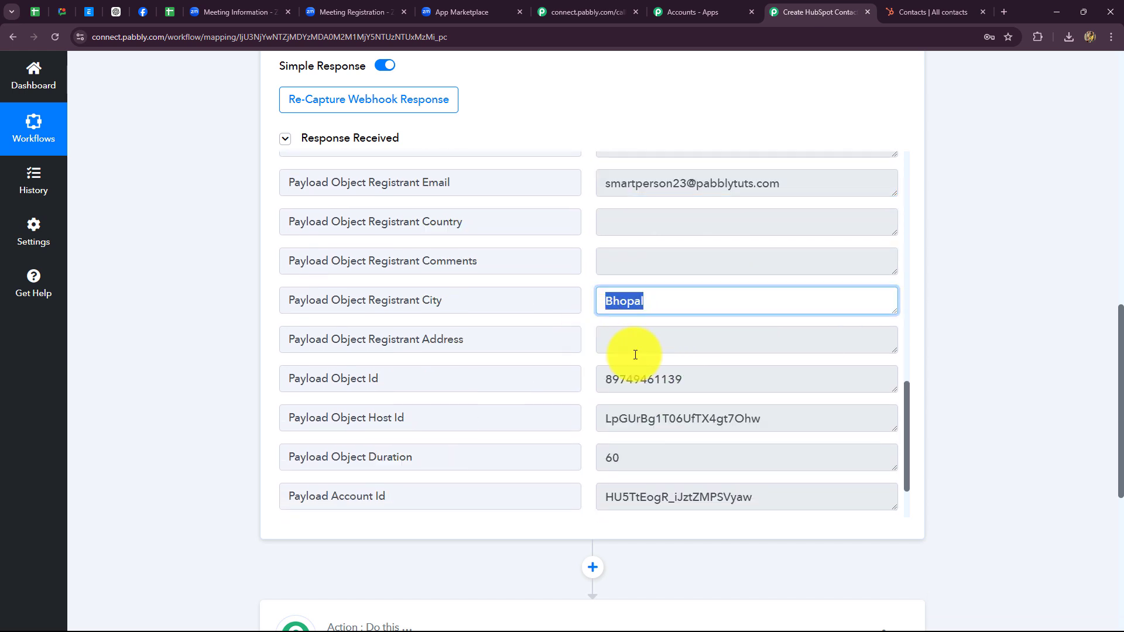
left_click(688, 389)
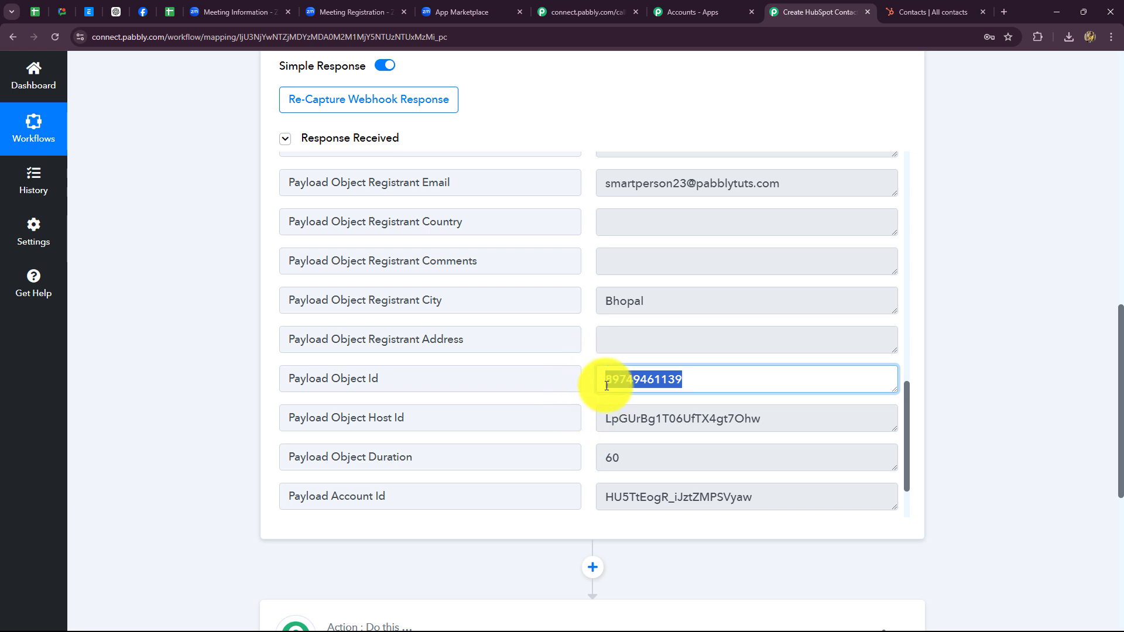
left_click(767, 420)
left_click(698, 470)
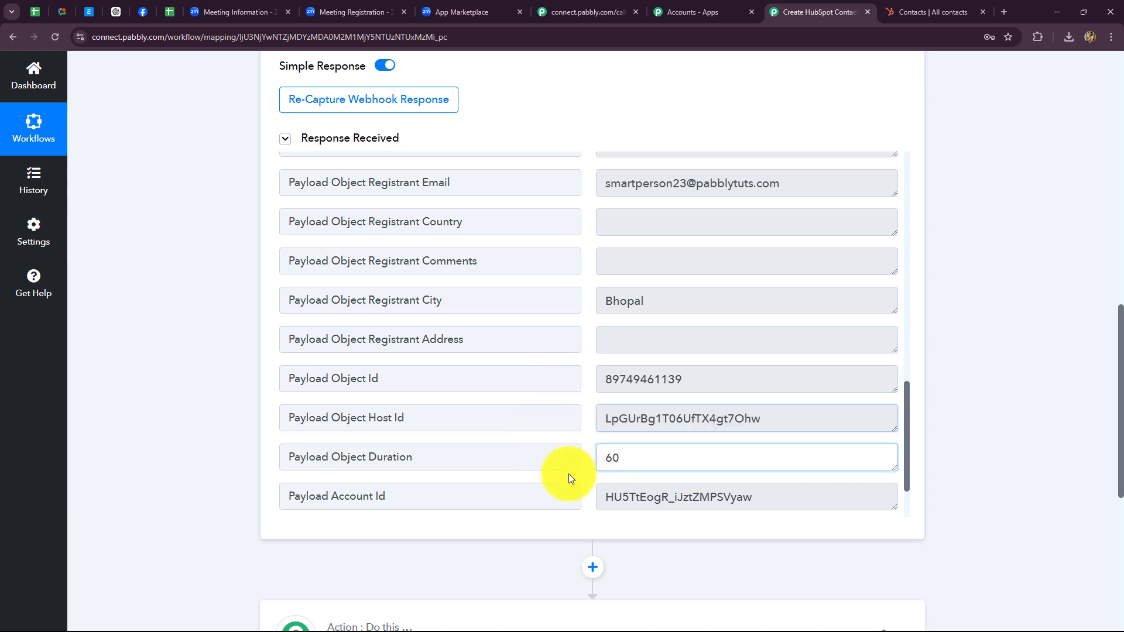
Step: Point out the registrant's email, first name and Registrant Id, then collapse the Zoom trigger
scroll(644, 475, "down", 2)
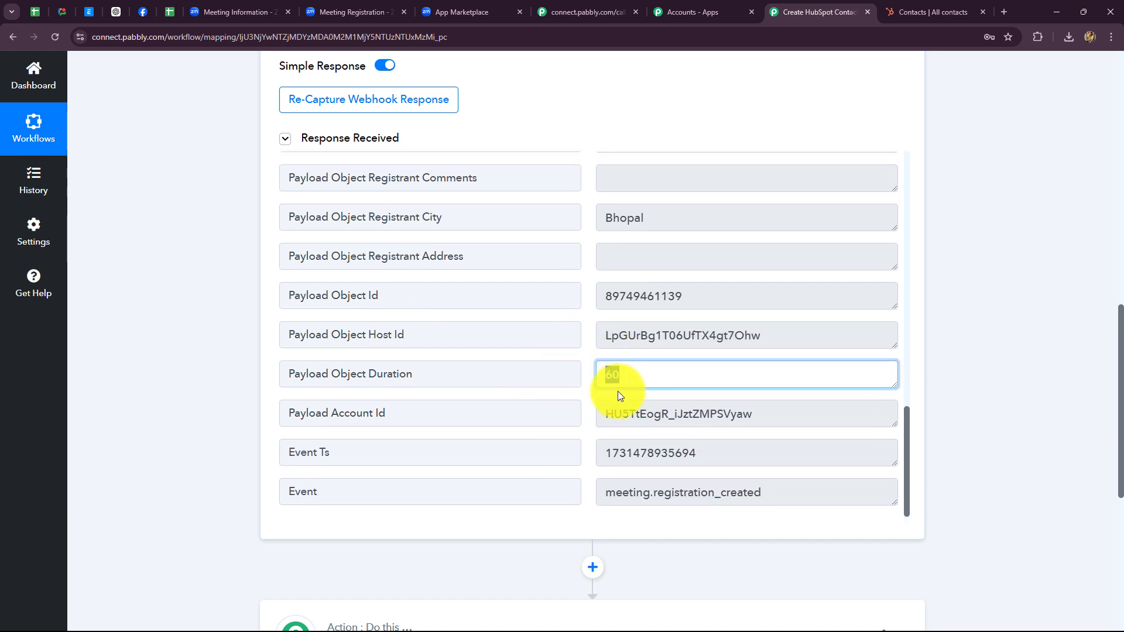
scroll(758, 414, "down", 1)
scroll(953, 369, "down", 2)
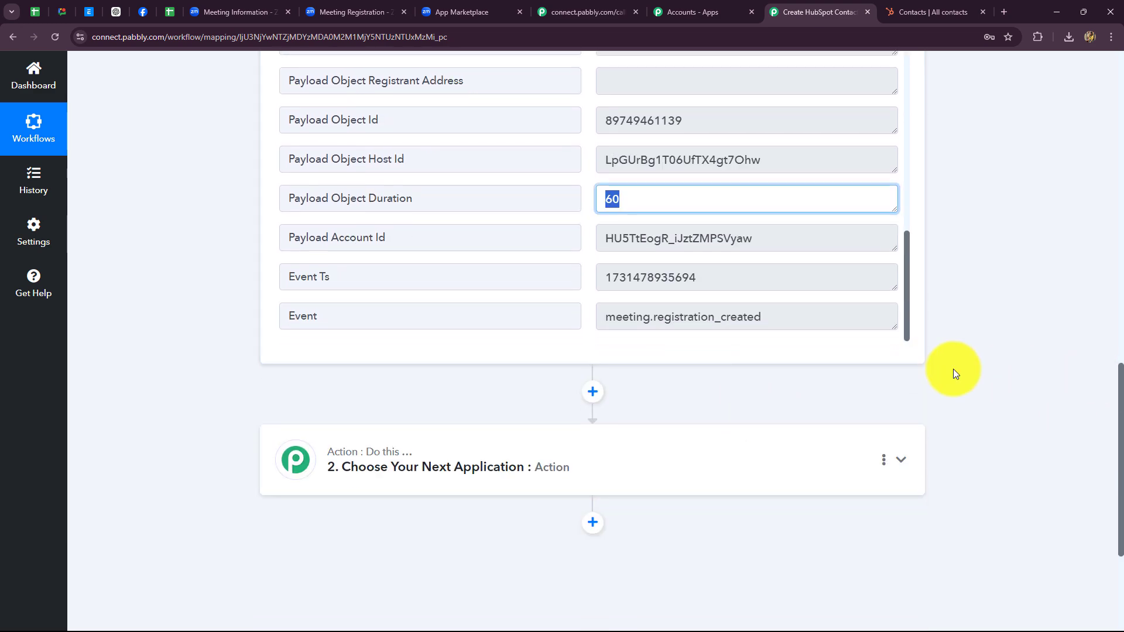
scroll(954, 369, "up", 17)
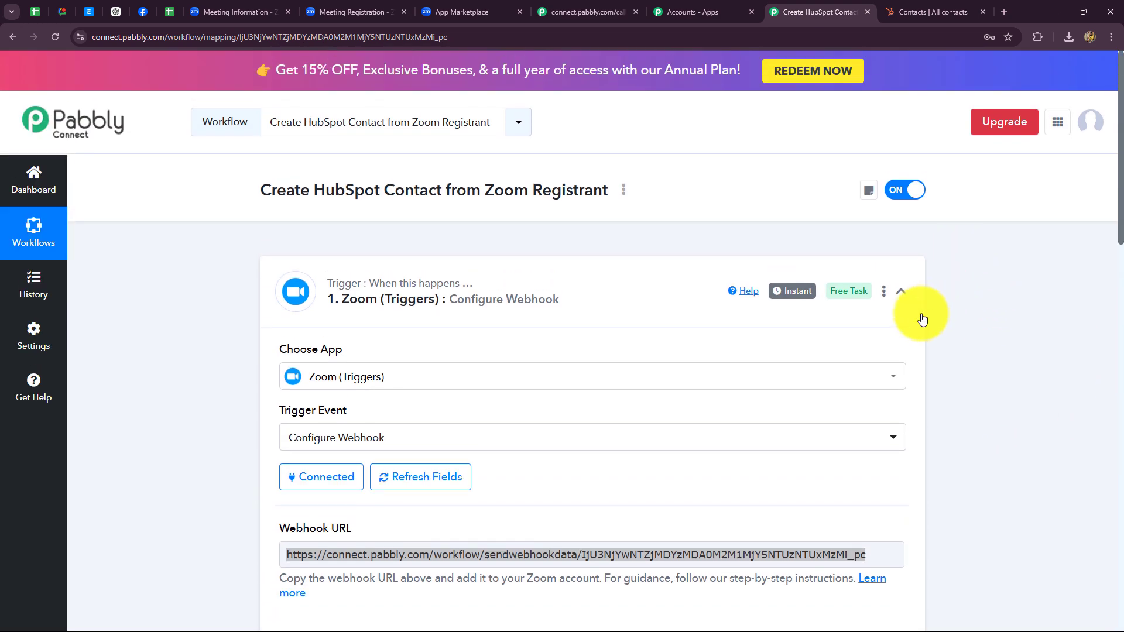
scroll(1003, 366, "down", 12)
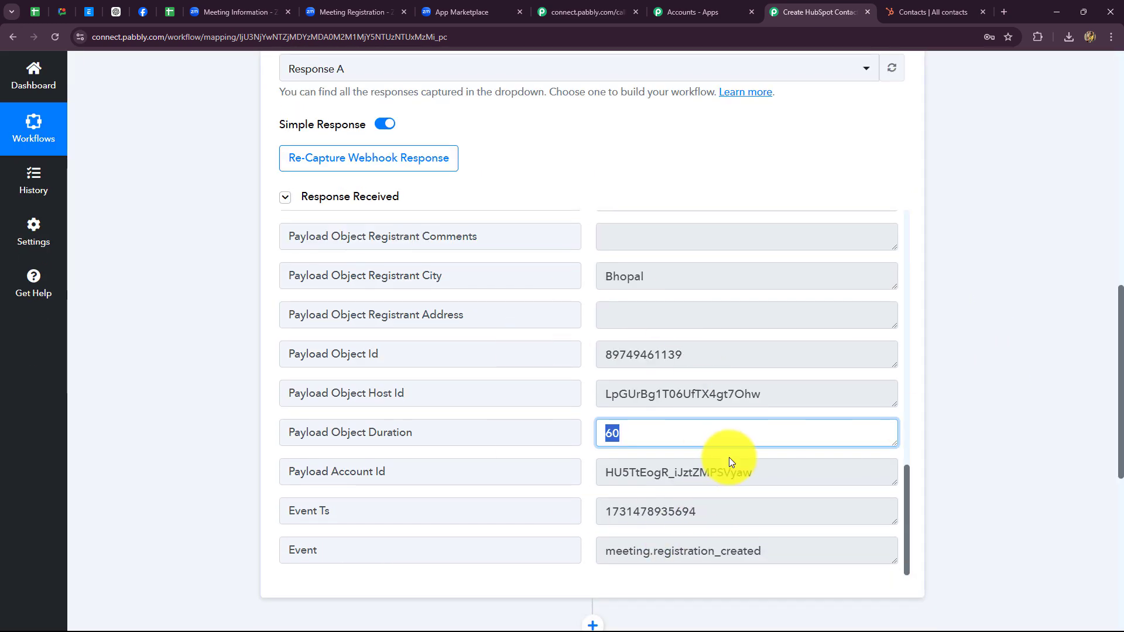
scroll(727, 459, "up", 4)
left_click_drag(627, 425, 568, 430)
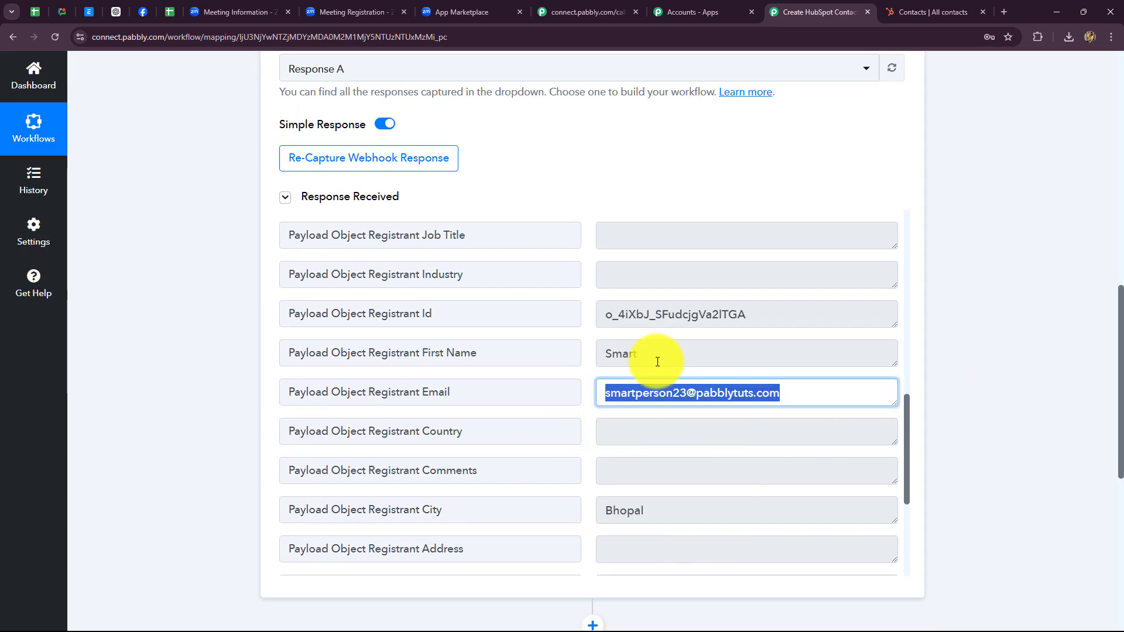
left_click_drag(656, 360, 570, 374)
left_click_drag(764, 325, 630, 352)
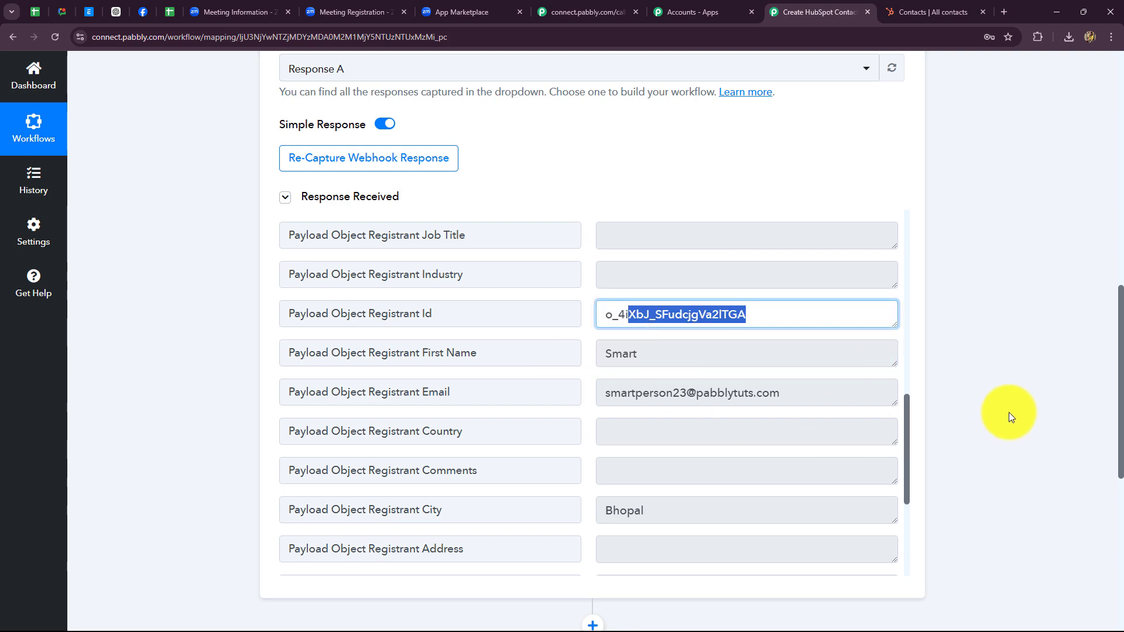
scroll(1010, 413, "up", 12)
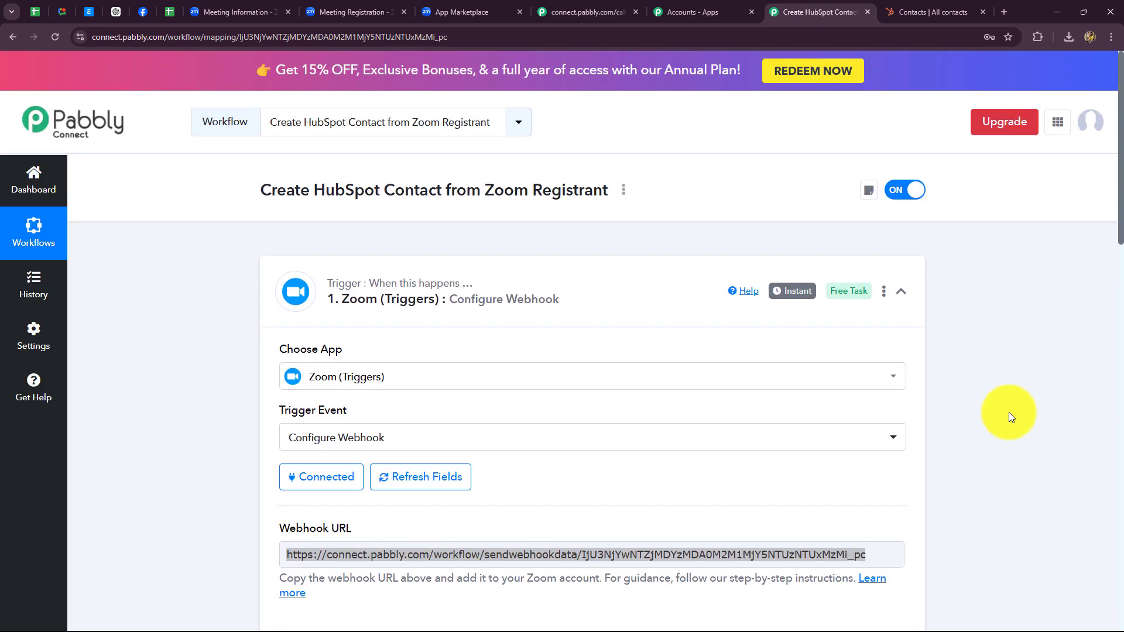
left_click(902, 291)
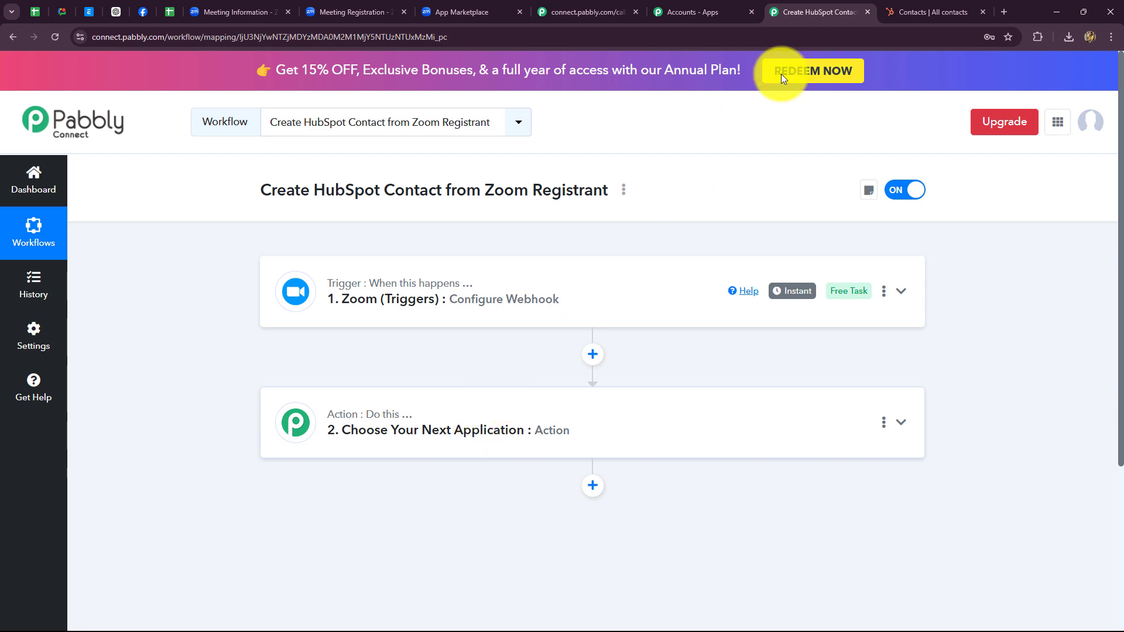
Step: Choose HubSpot CRM as the app for the second action step
left_click(932, 12)
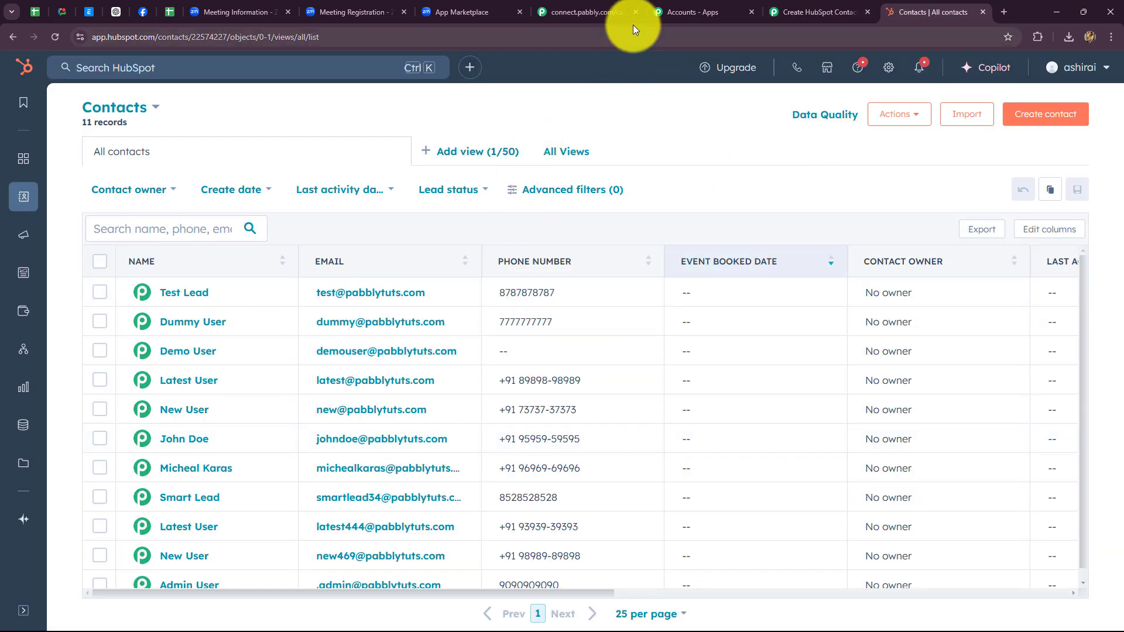
left_click(809, 11)
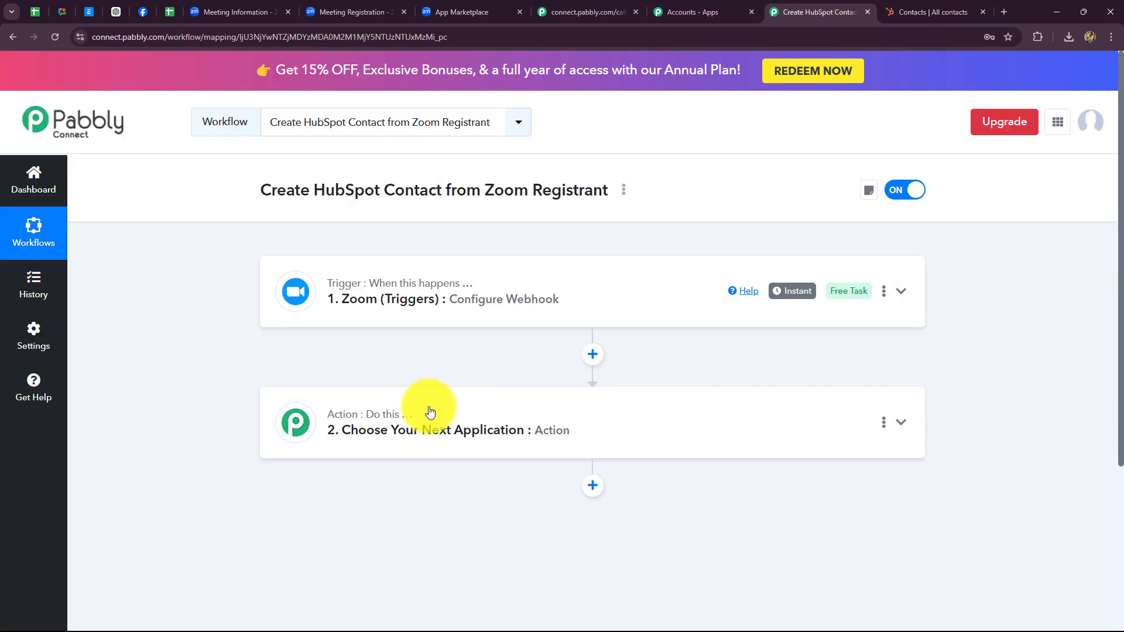
left_click(422, 423)
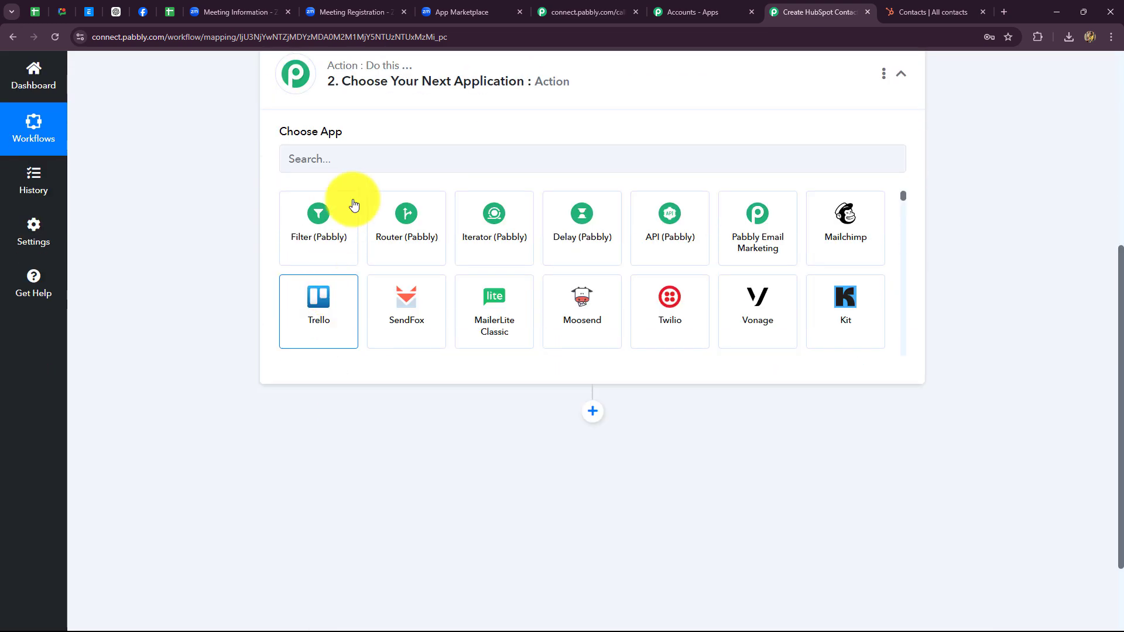
left_click(342, 158)
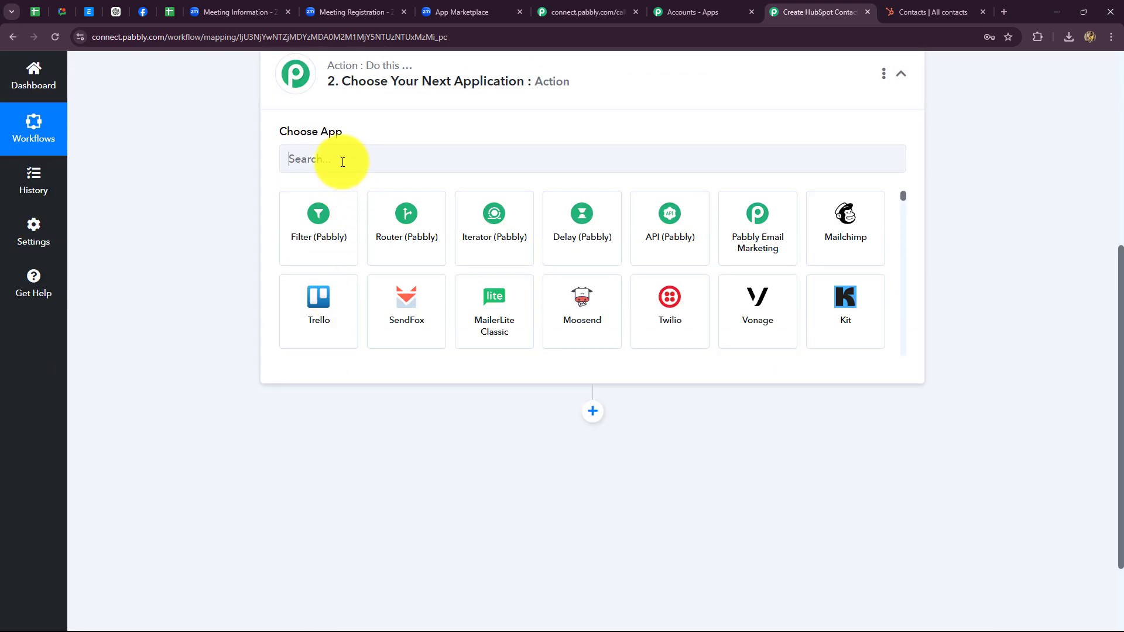
key("Caps_Lock")
type("G")
key("BackSpace")
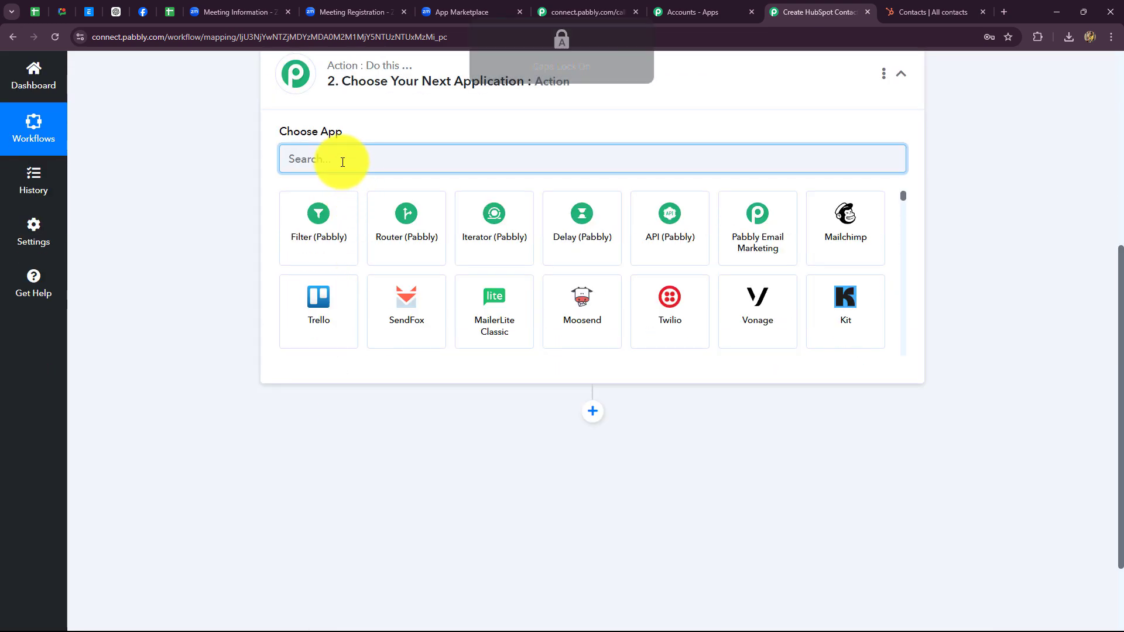
key("Caps_Lock")
type("Hub")
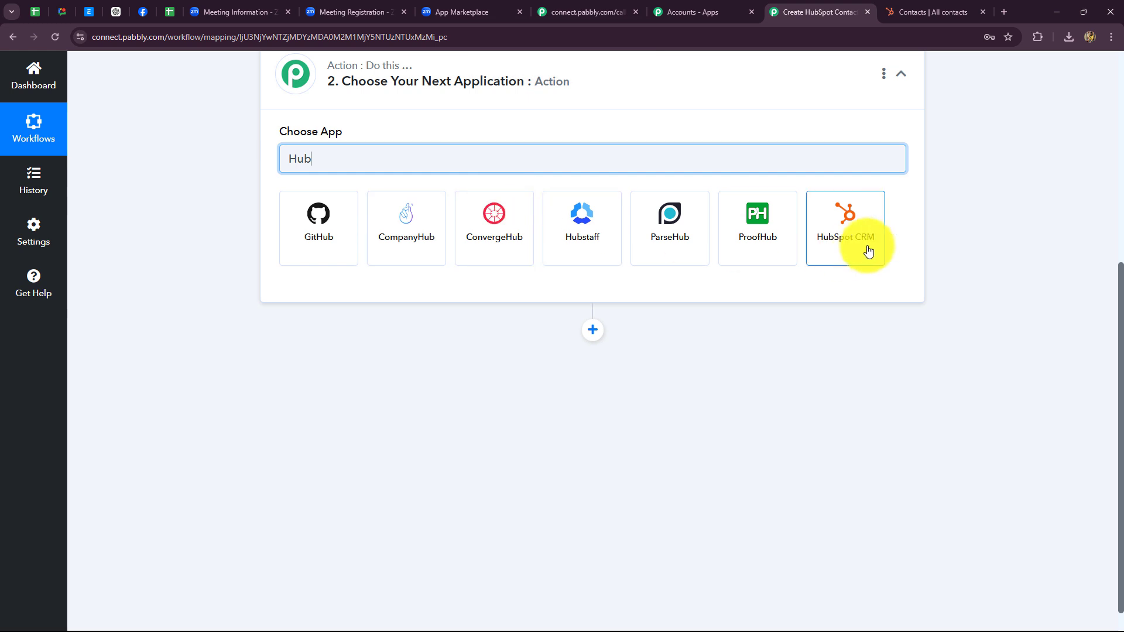
left_click(866, 244)
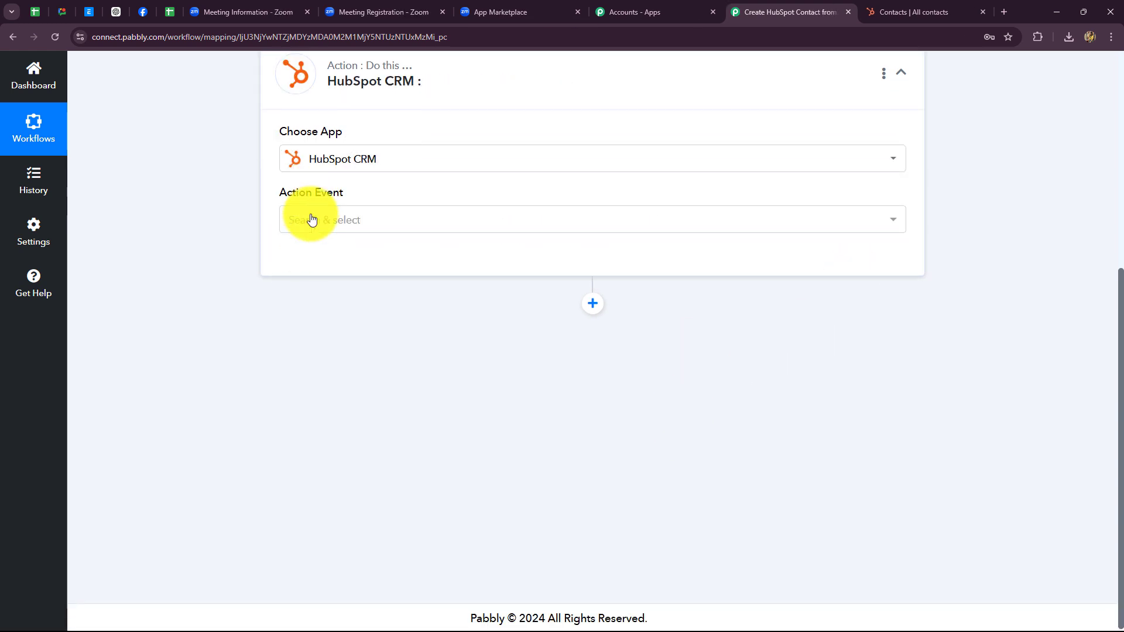
Step: Set the action event to 'Create a Contact' and begin connecting the HubSpot account
left_click(306, 220)
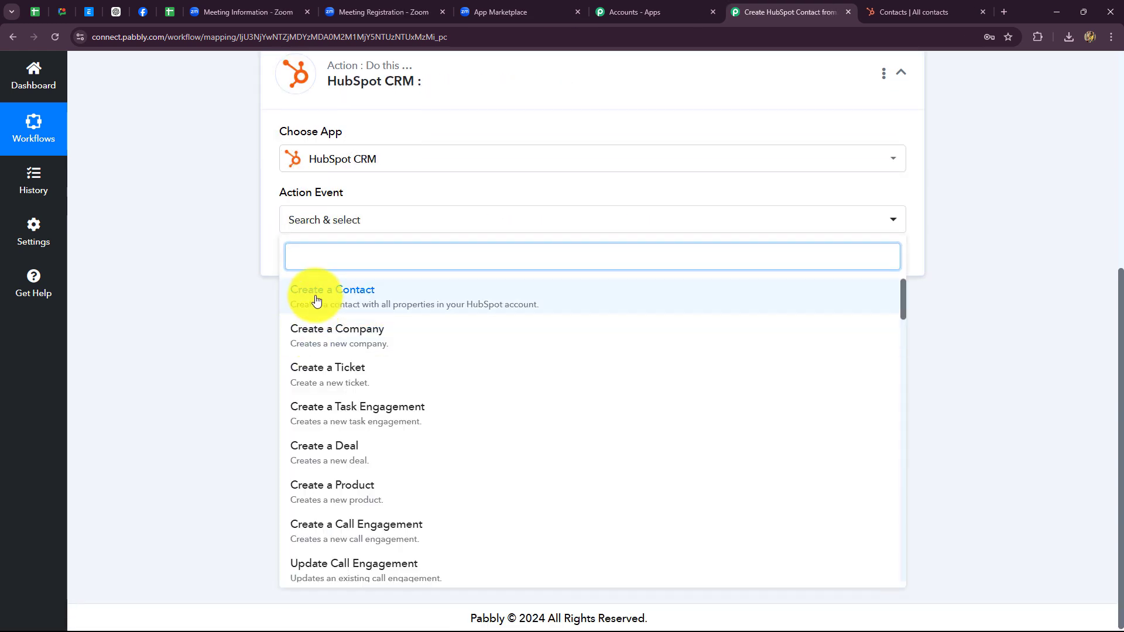
left_click(314, 300)
left_click(309, 261)
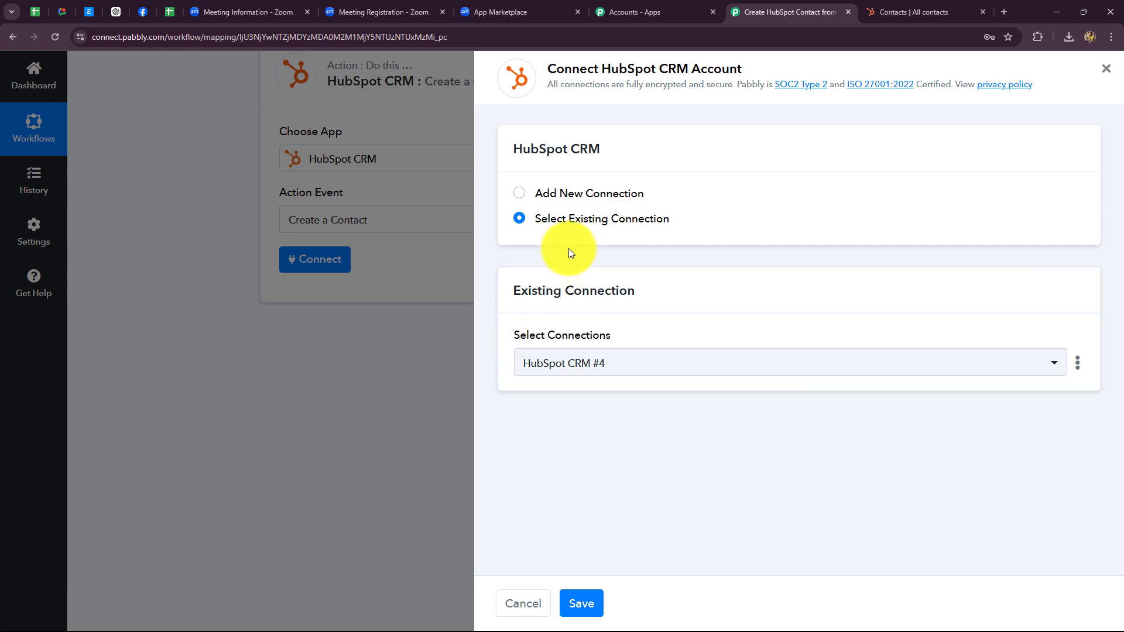
Step: Add a new HubSpot CRM connection (HubSpot CRM #5) and authorise it with the chosen HubSpot account
left_click(523, 196)
left_click(887, 12)
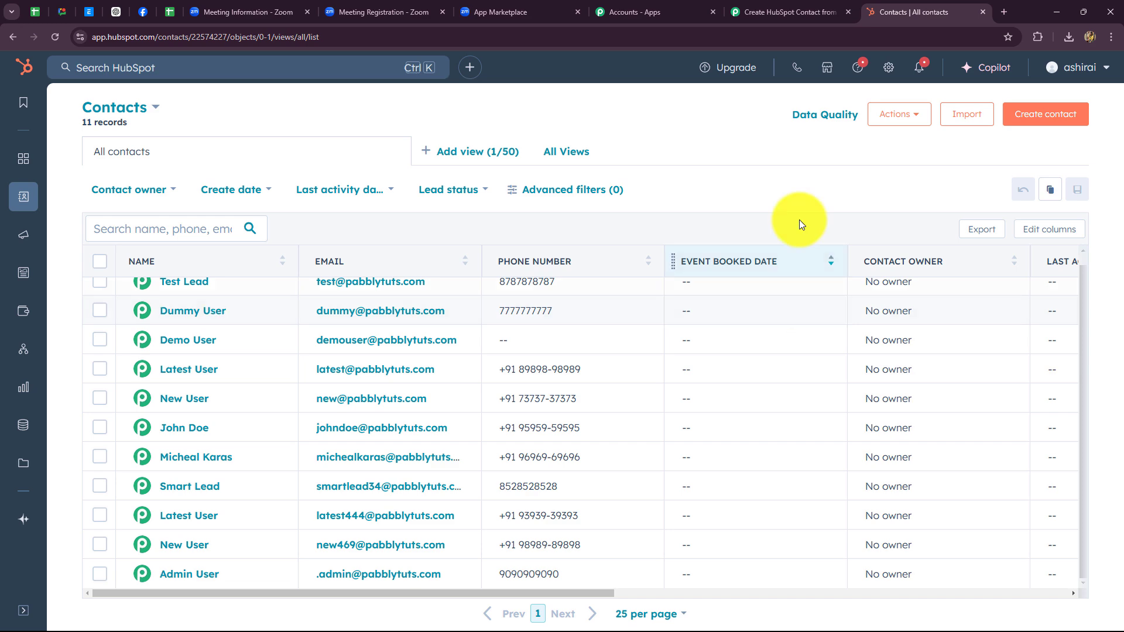
left_click(776, 11)
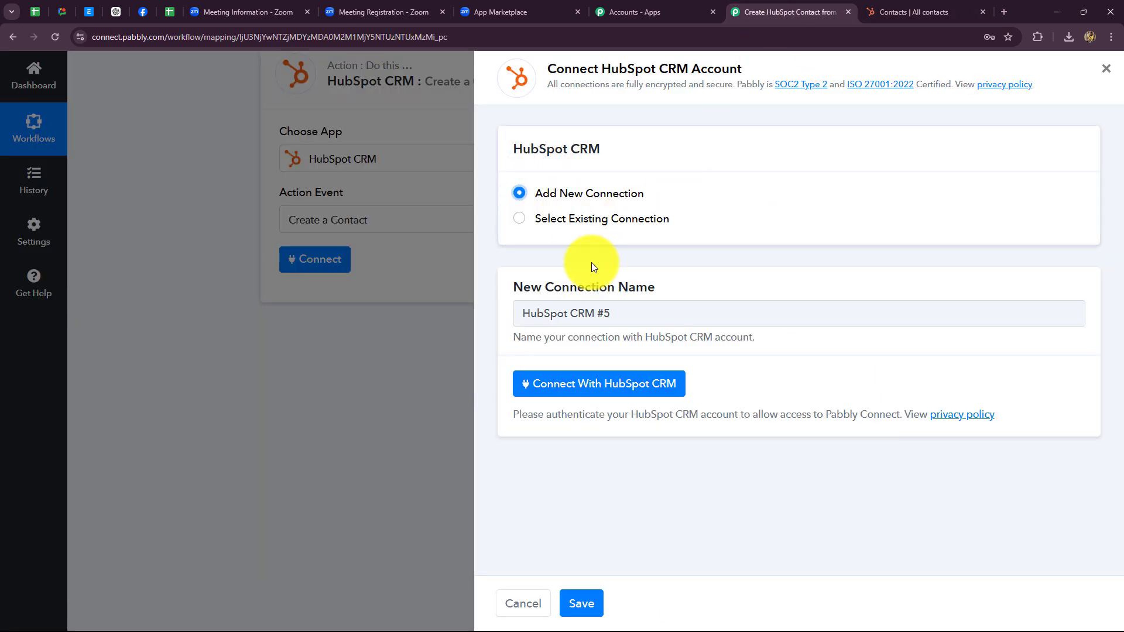
left_click(559, 397)
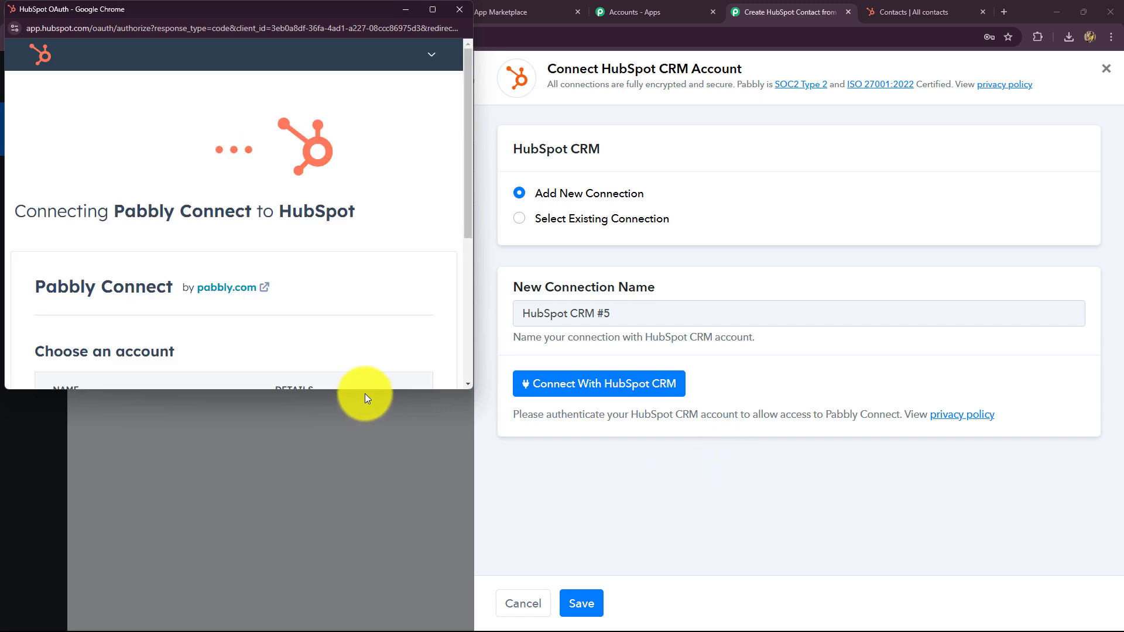
scroll(296, 287, "down", 4)
left_click(55, 172)
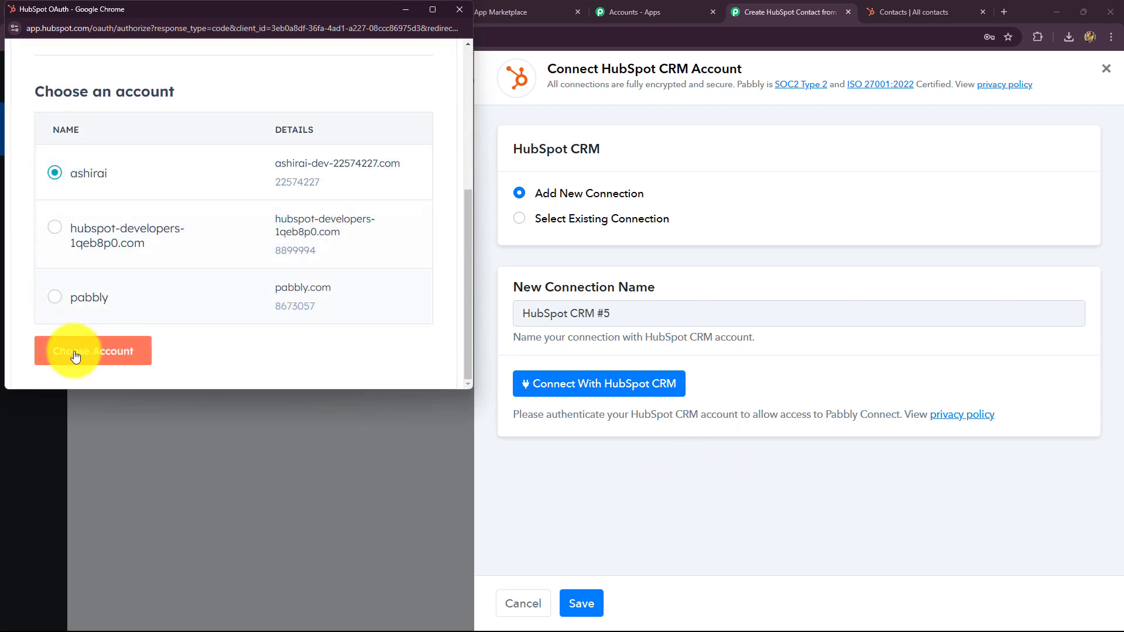
left_click(85, 358)
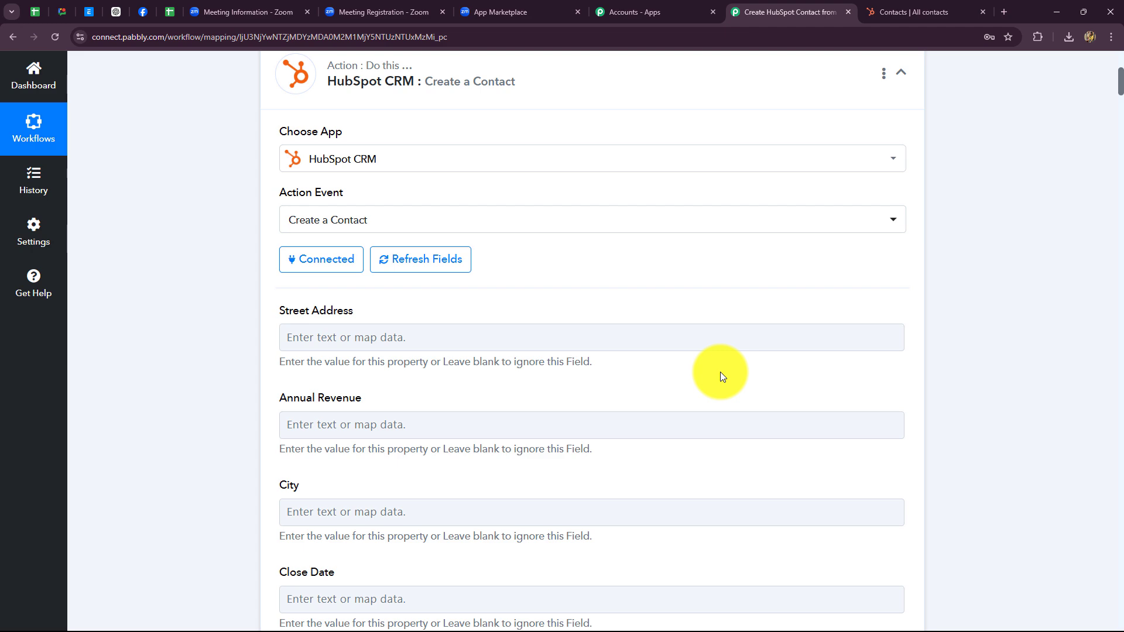
Step: Review the Create a Contact fields and open the Zoom trigger data list for the City field
scroll(721, 371, "down", 10)
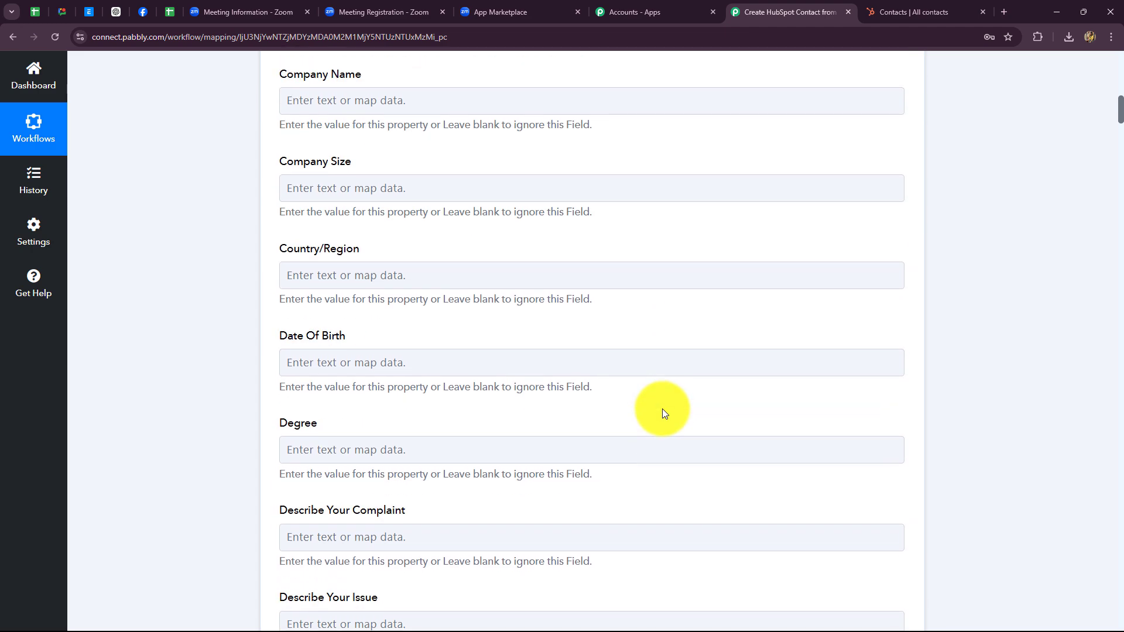
scroll(662, 408, "down", 10)
scroll(663, 410, "up", 16)
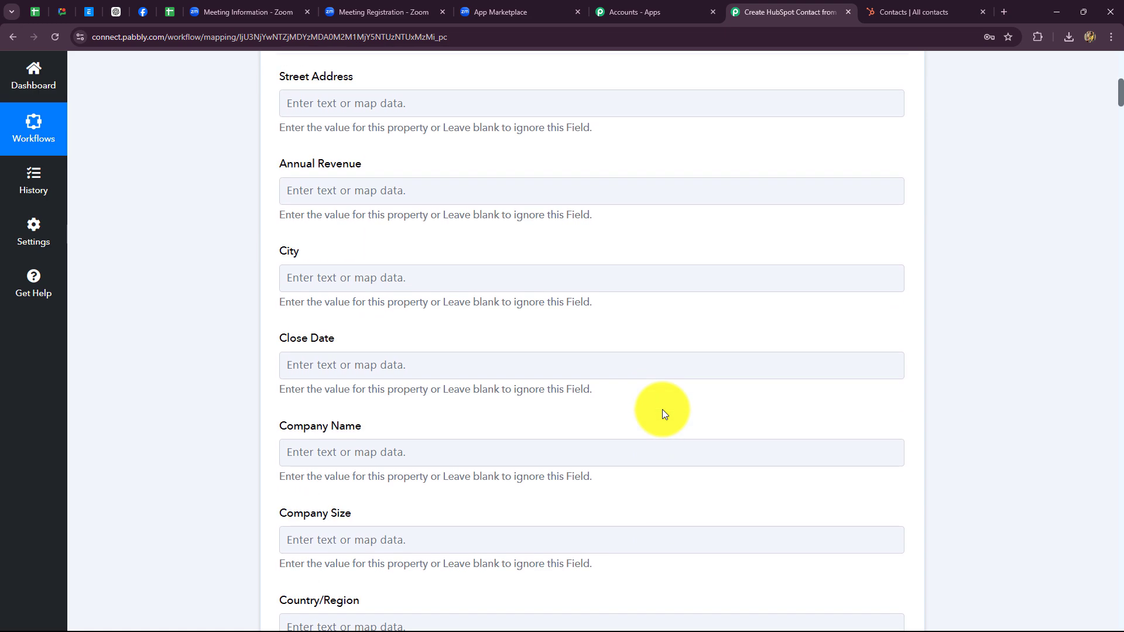
scroll(685, 475, "up", 5)
scroll(369, 410, "down", 2)
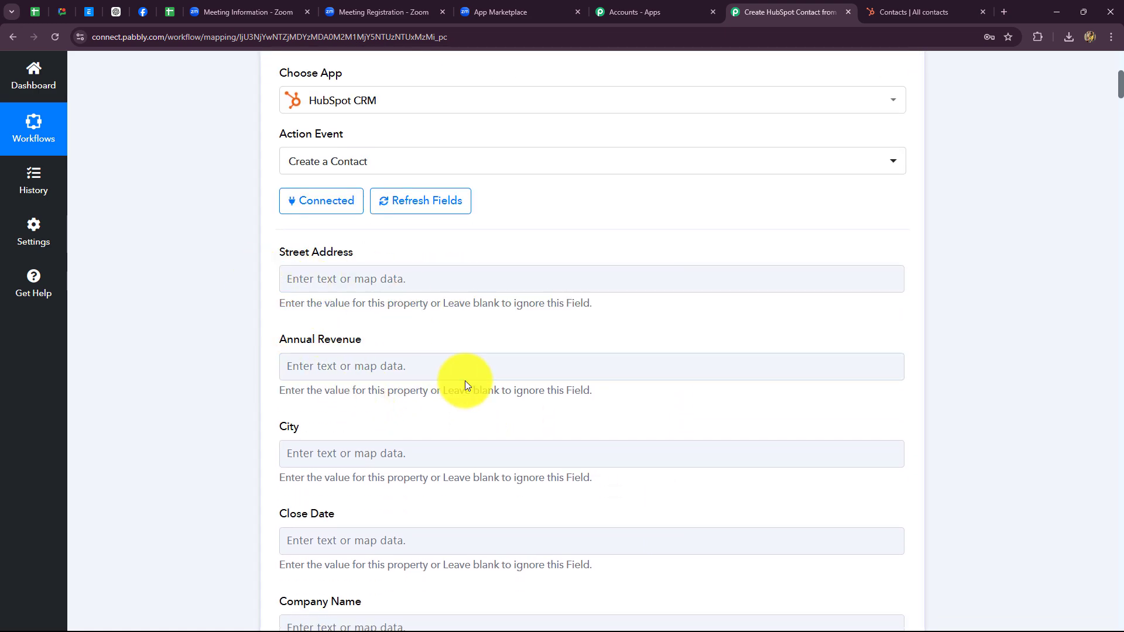
scroll(465, 385, "down", 5)
scroll(465, 384, "up", 5)
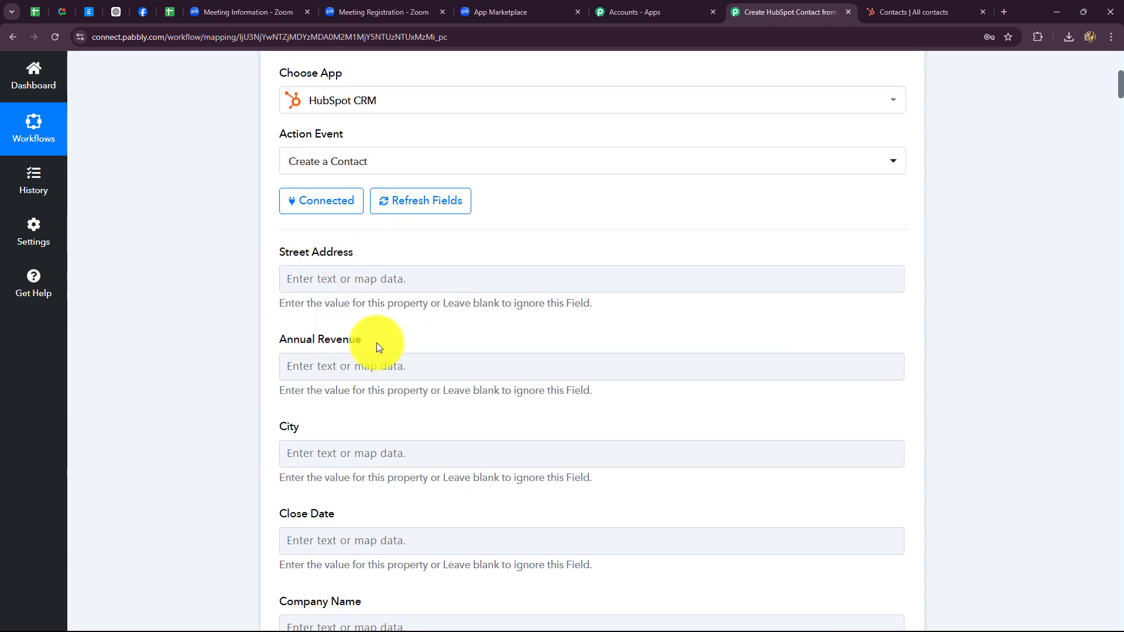
scroll(378, 347, "down", 4)
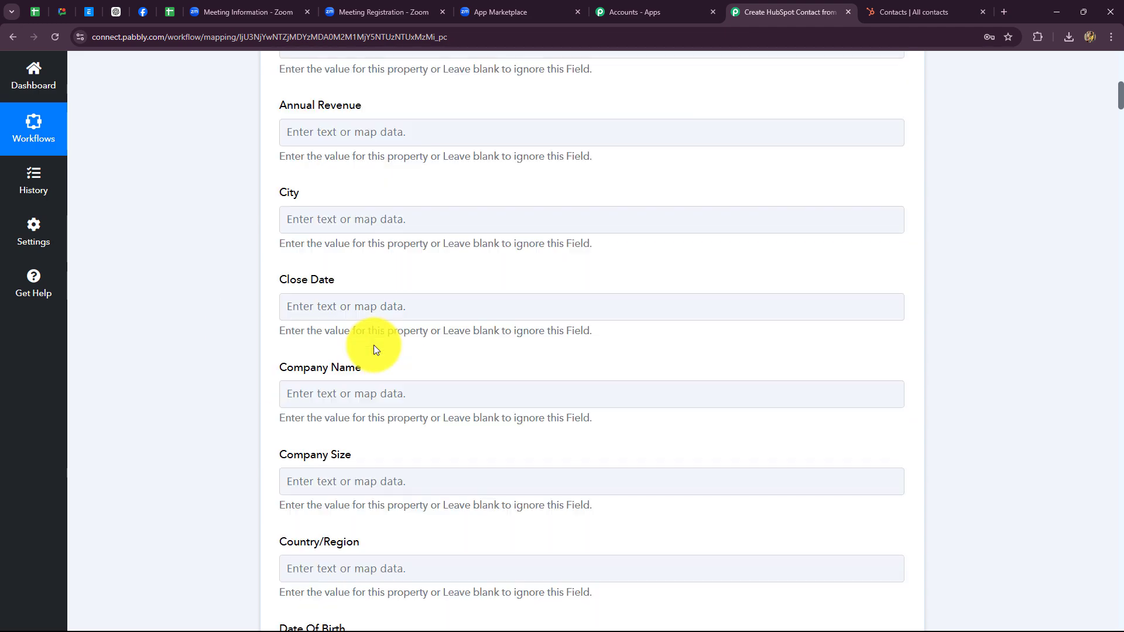
left_click(380, 220)
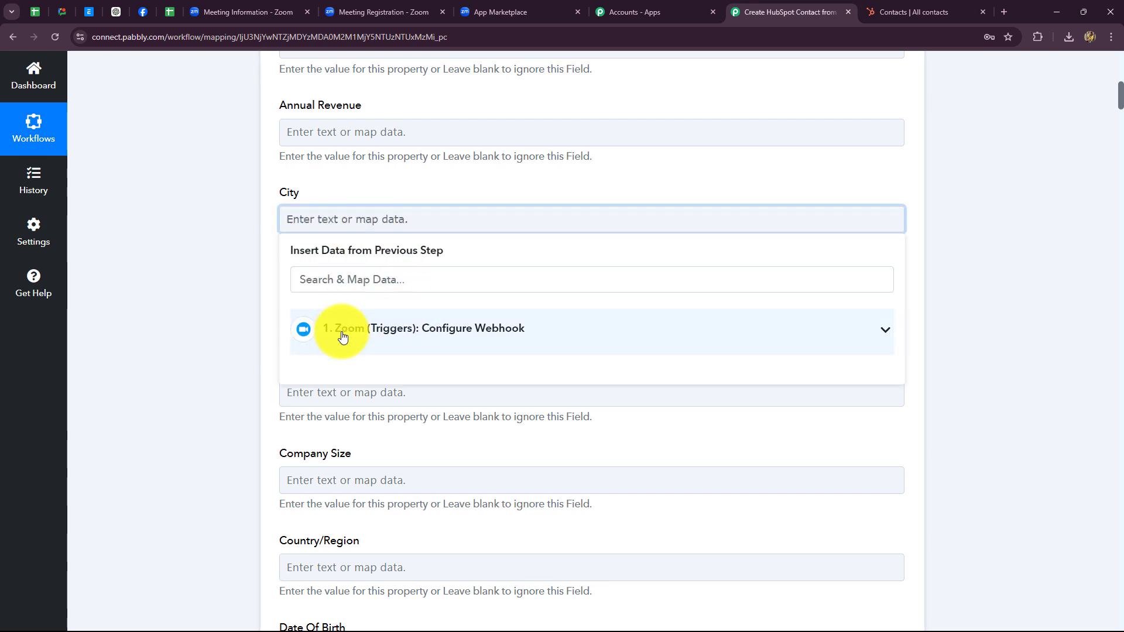
Step: Map the Zoom registrant's city into the HubSpot City field
left_click(597, 336)
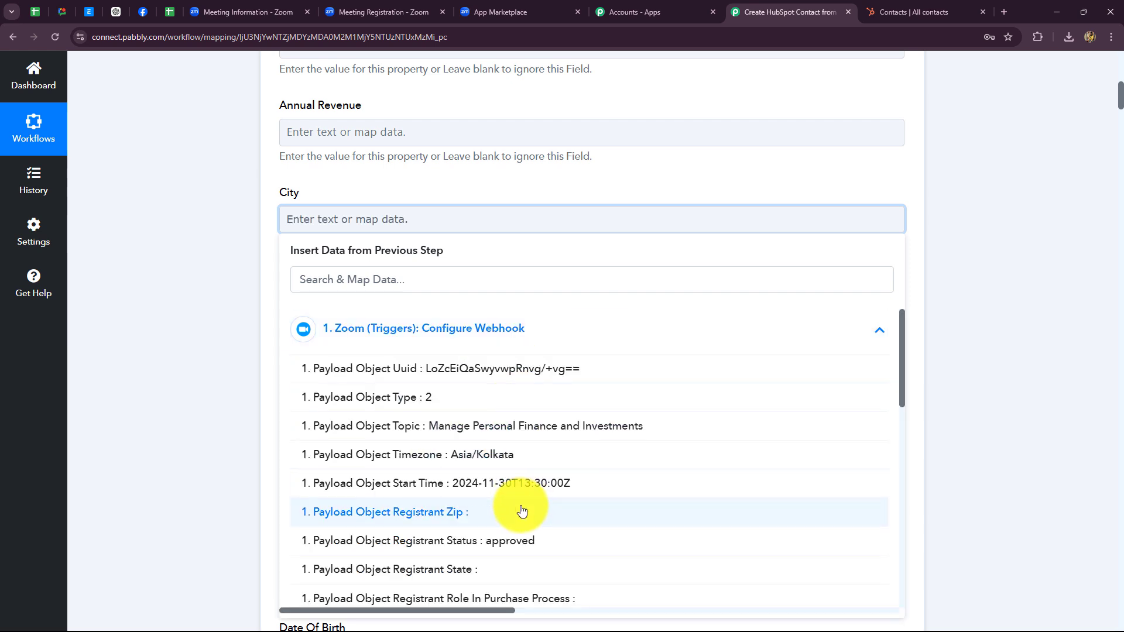
scroll(523, 511, "down", 2)
scroll(523, 511, "down", 2)
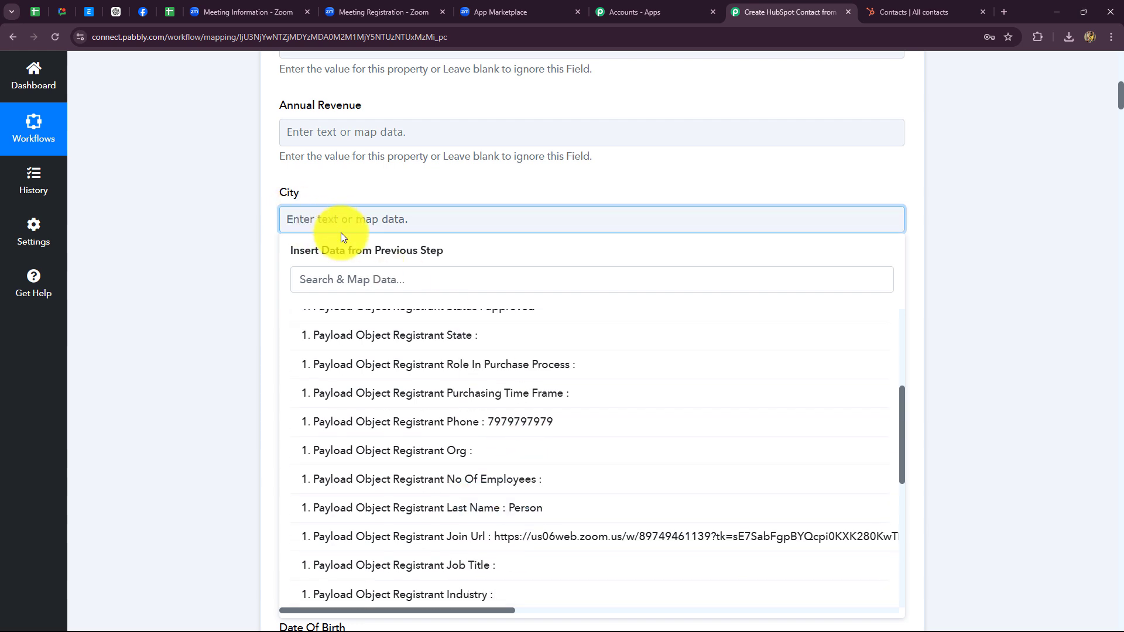
scroll(554, 479, "down", 5)
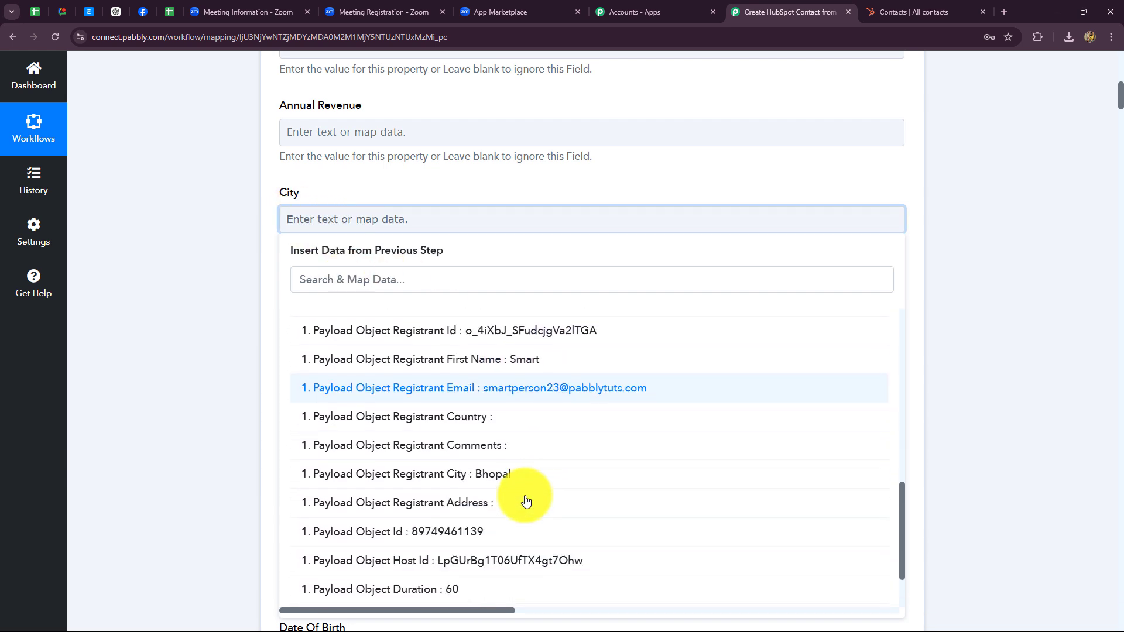
left_click(494, 479)
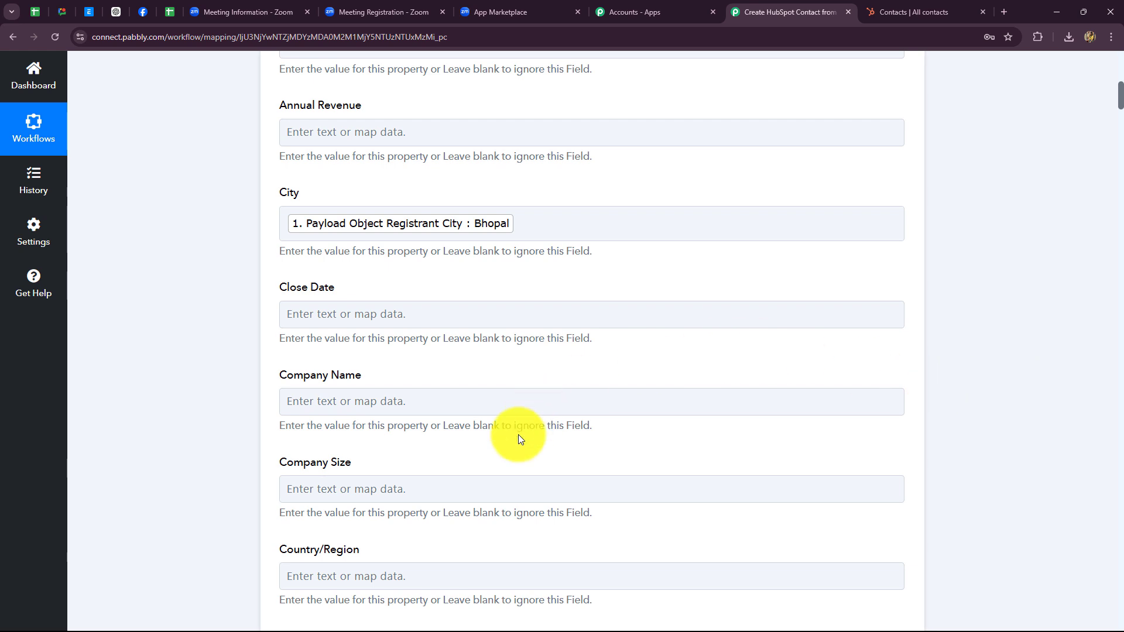
Step: Map the Zoom registrant's email into Email, removing the accidentally duplicated email token
scroll(518, 434, "down", 3)
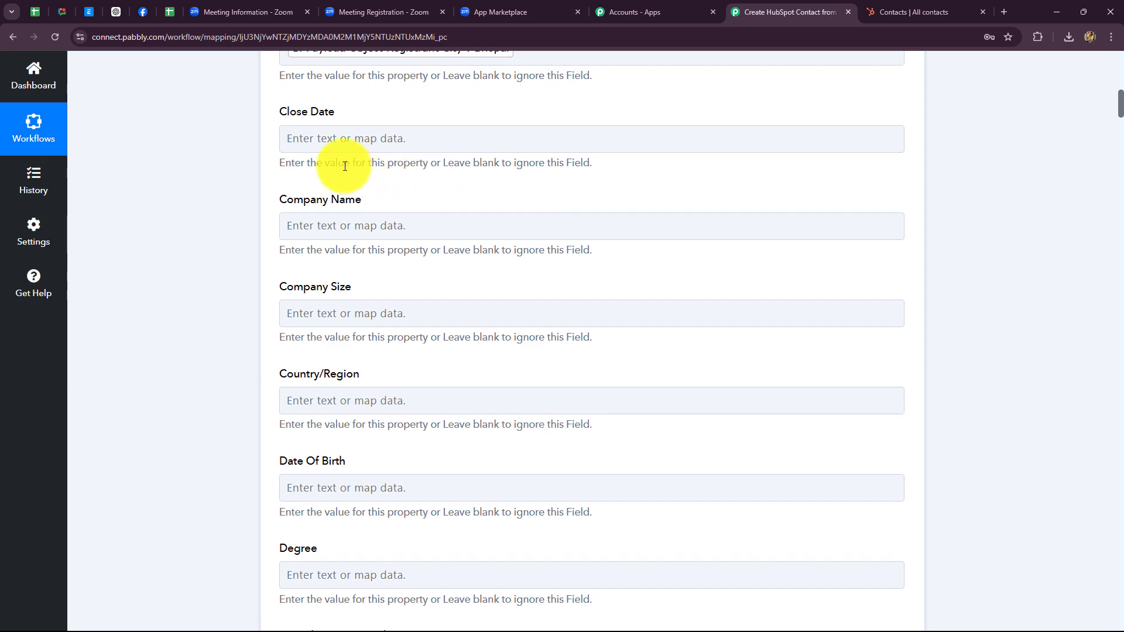
scroll(328, 318, "down", 3)
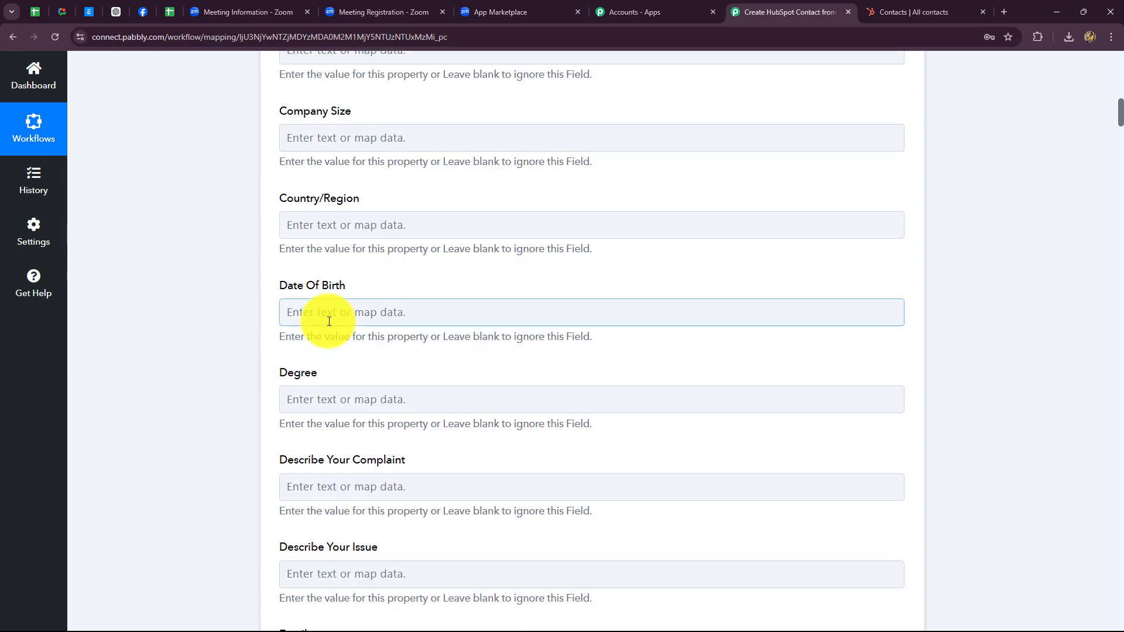
scroll(329, 321, "down", 2)
scroll(330, 321, "down", 5)
left_click(338, 258)
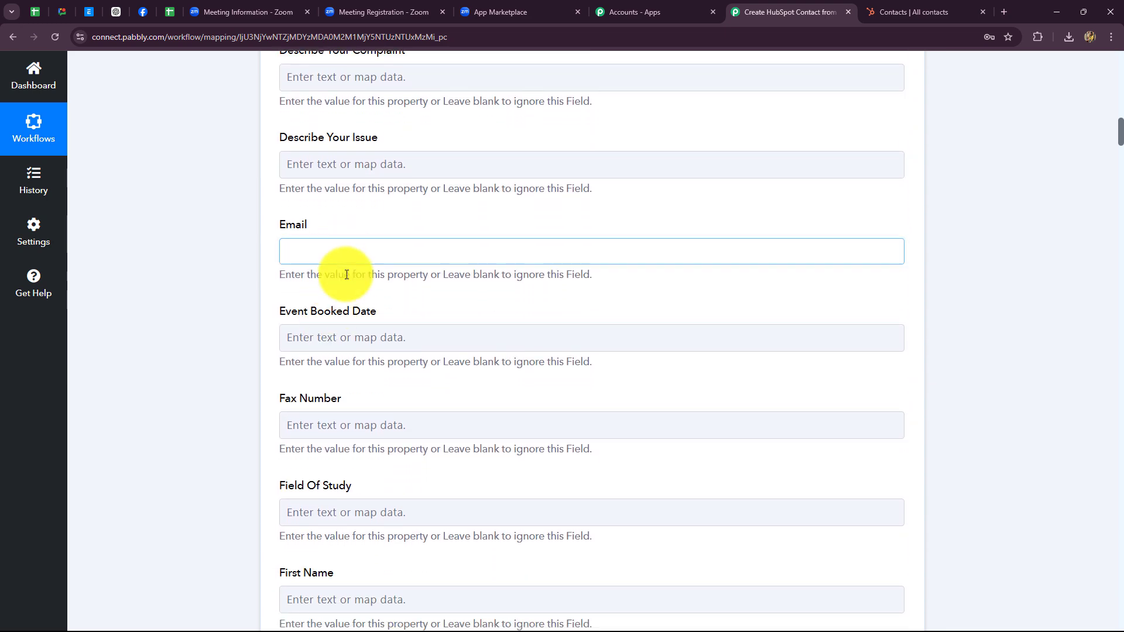
left_click(353, 353)
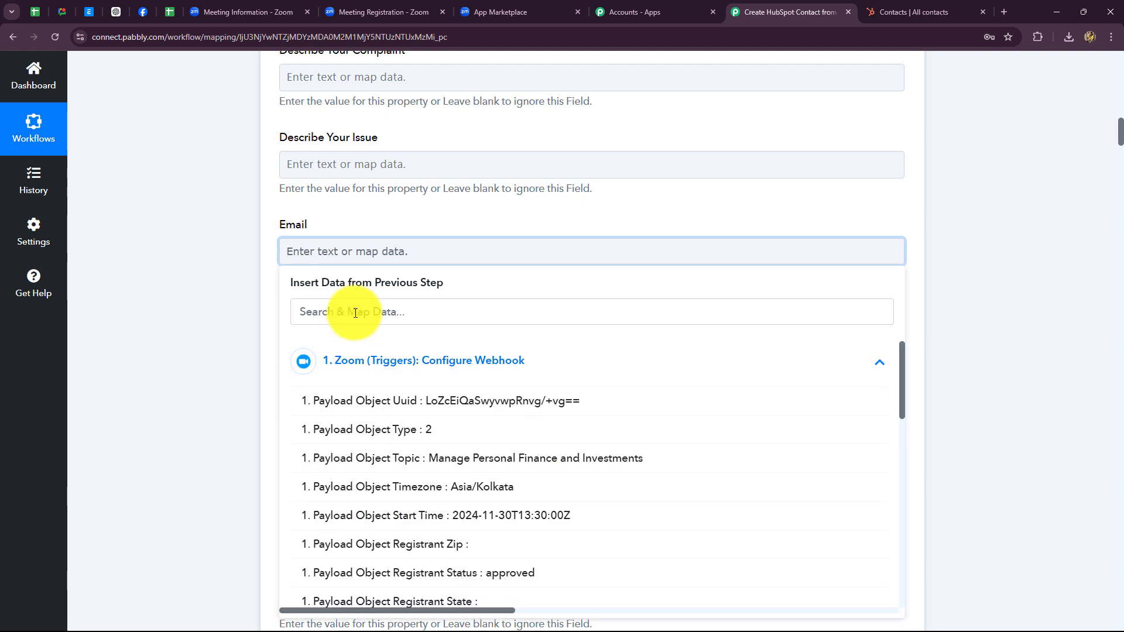
left_click(353, 313)
type("ema")
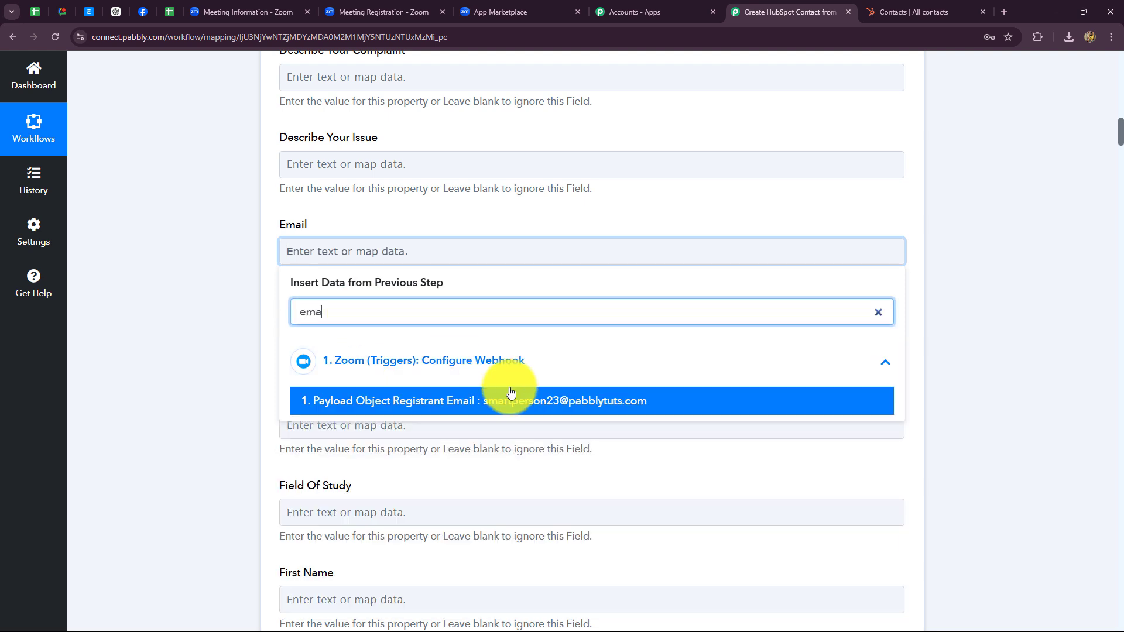
left_click(539, 404)
left_click(538, 398)
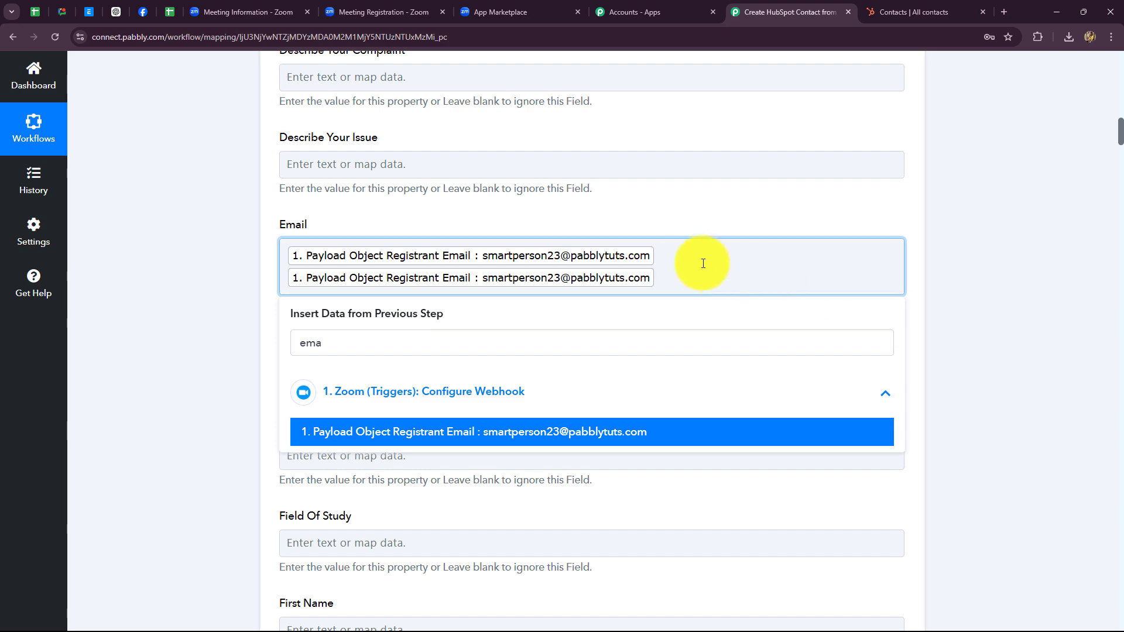
left_click(690, 251)
key("BackSpace")
left_click(1046, 294)
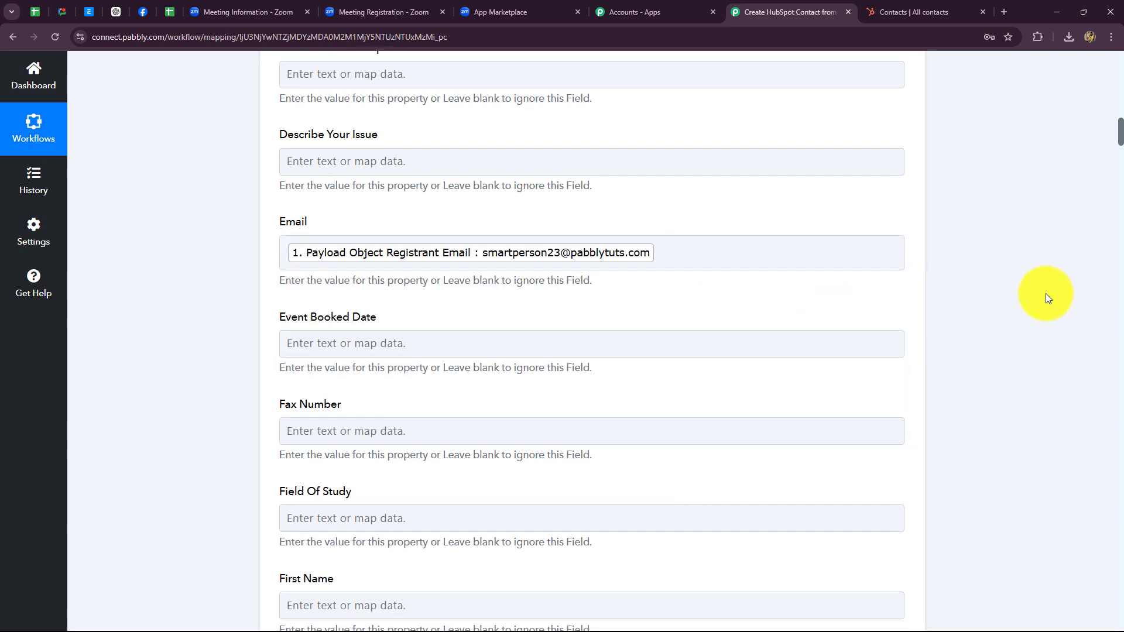
Step: Map the Zoom registrant's first name and last name into First Name and Last Name
scroll(1028, 297, "down", 5)
left_click(467, 195)
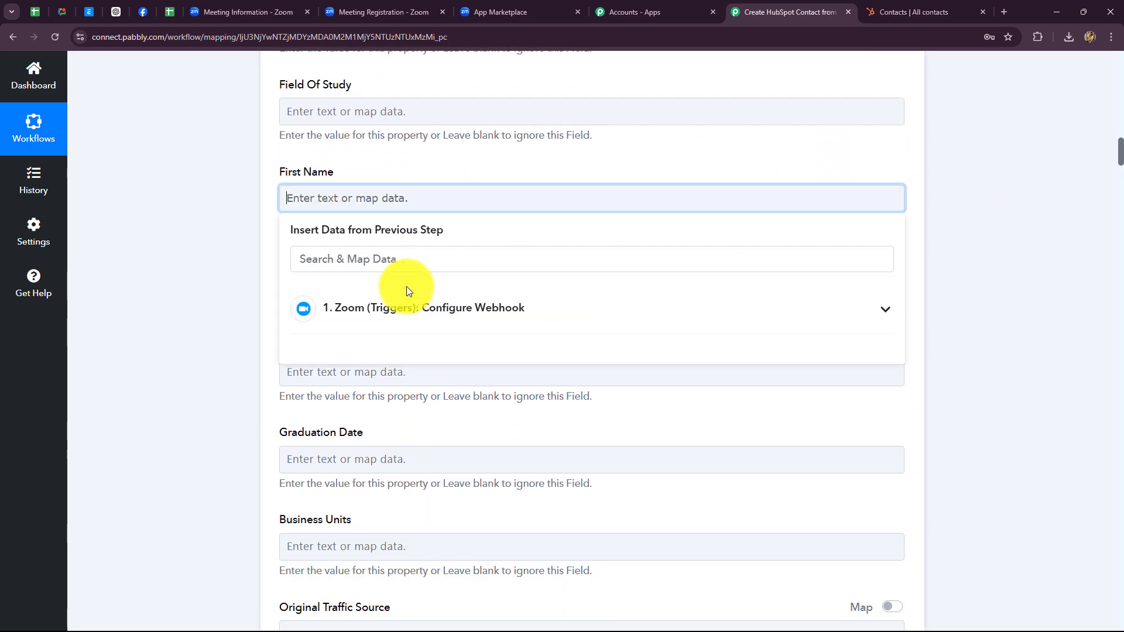
left_click(409, 306)
scroll(469, 446, "down", 5)
left_click(516, 465)
left_click(957, 373)
scroll(556, 331, "down", 10)
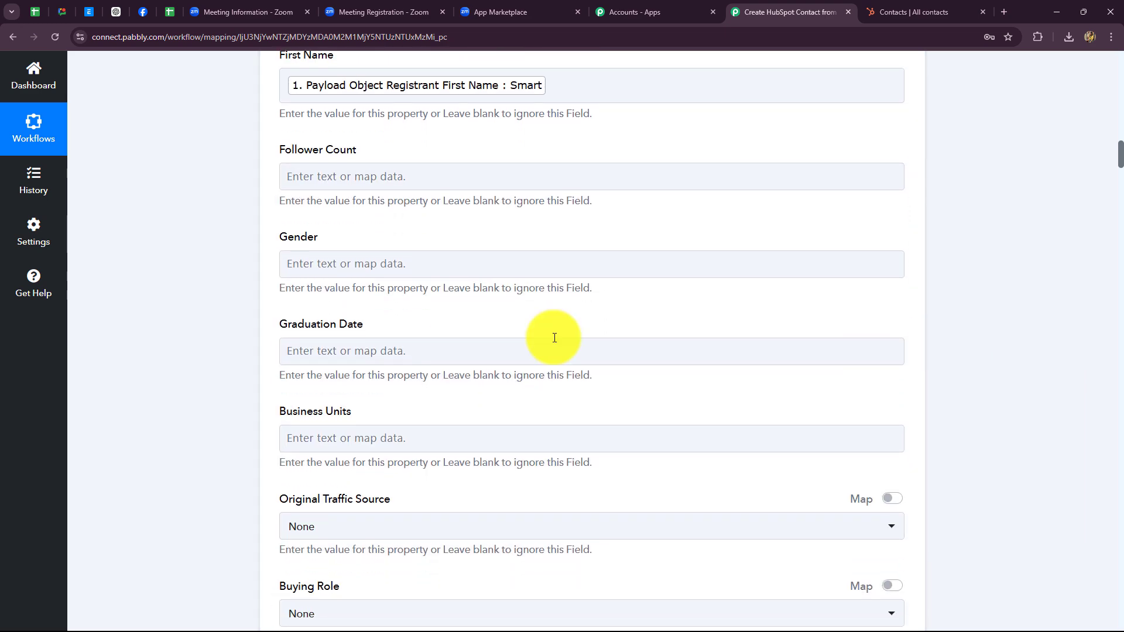
left_click(375, 368)
left_click(399, 491)
scroll(469, 489, "down", 5)
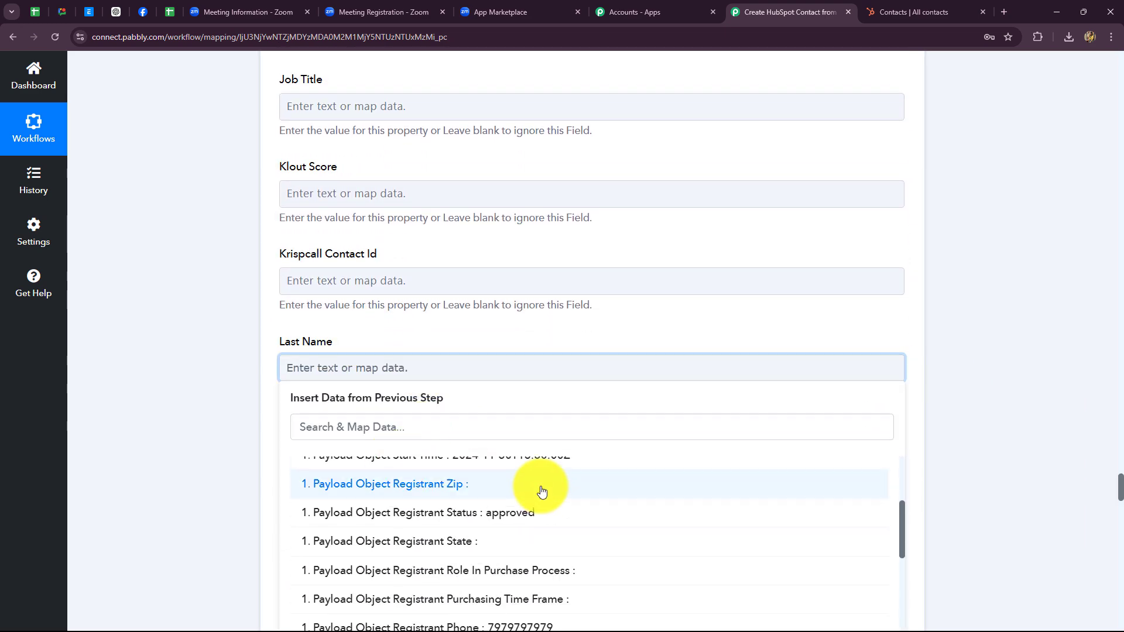
scroll(507, 544, "down", 1)
scroll(508, 546, "down", 3)
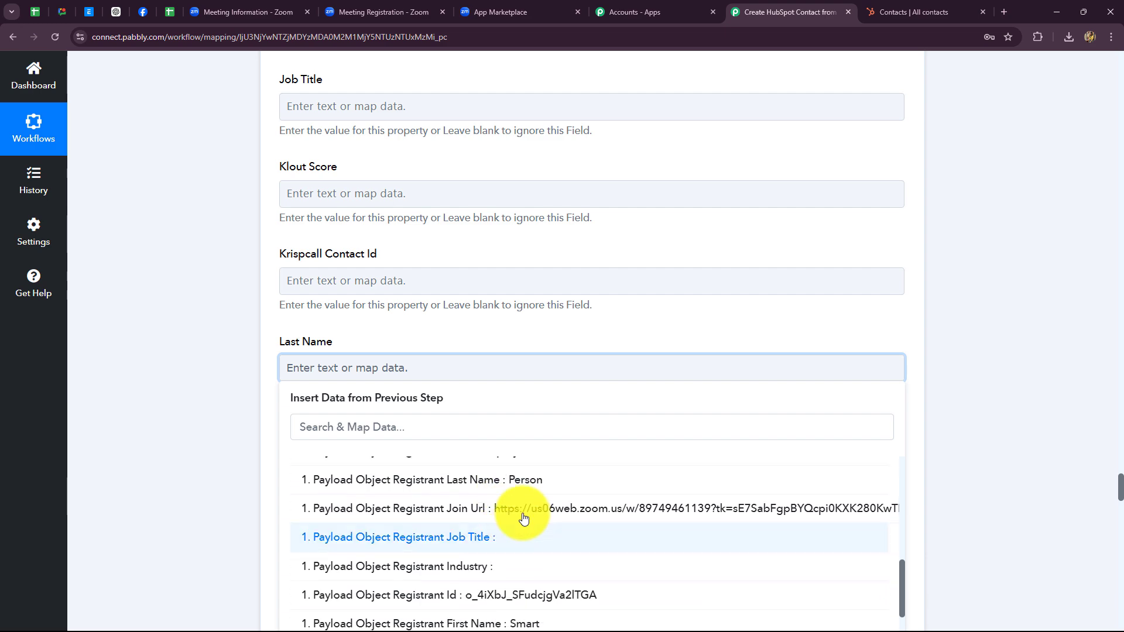
left_click(579, 478)
Step: Map the Zoom registrant's phone into Mobile Phone Number
scroll(454, 357, "down", 7)
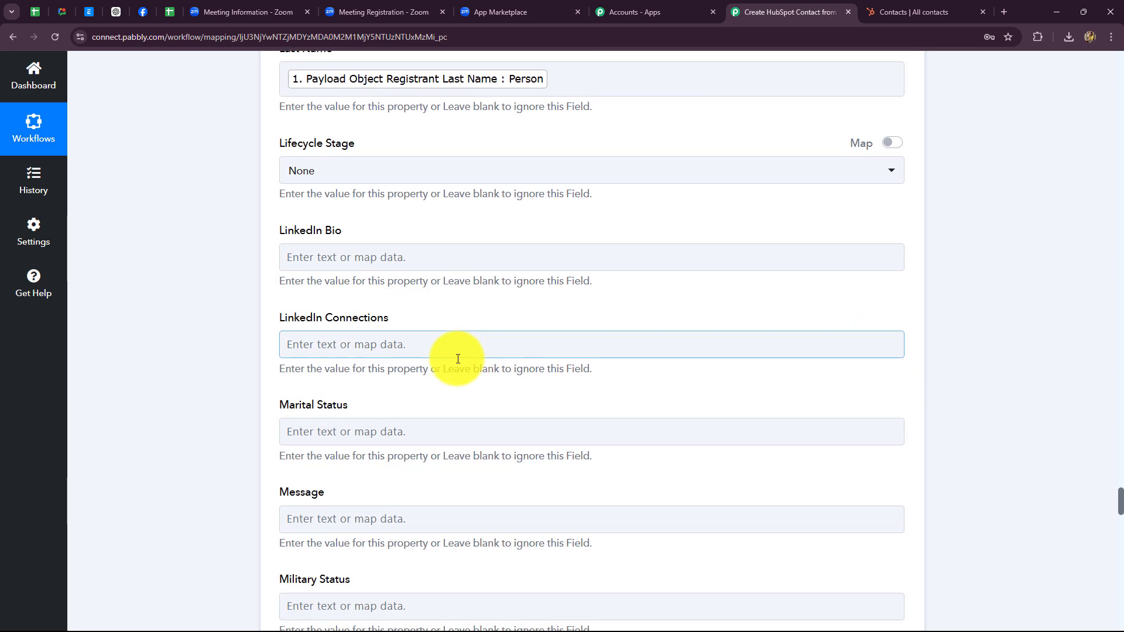
scroll(443, 402, "down", 6)
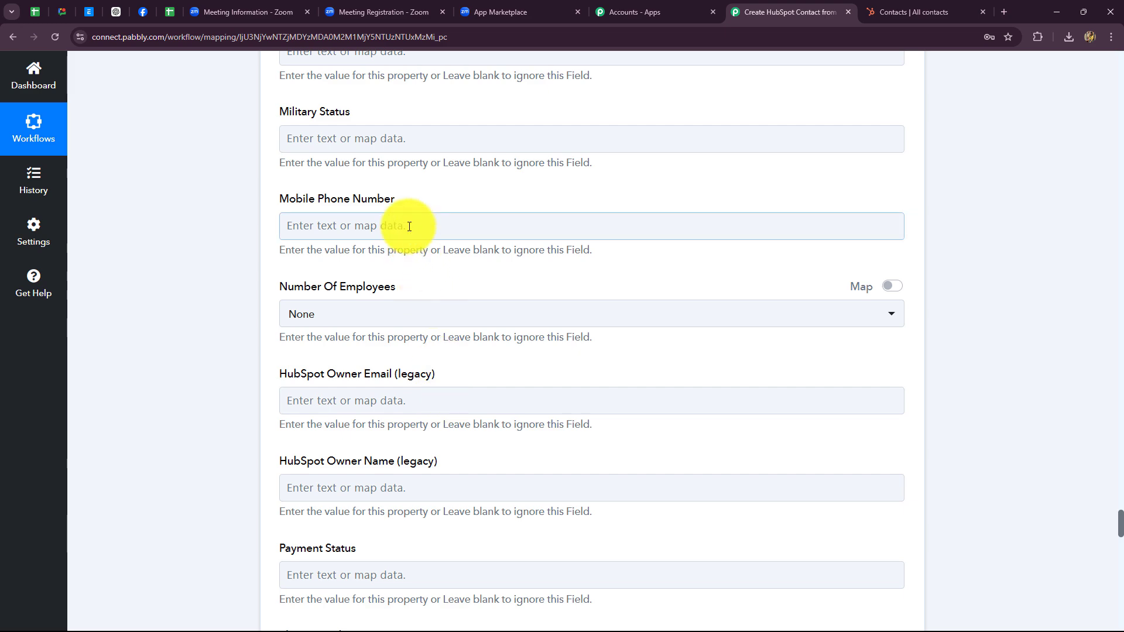
left_click(409, 226)
scroll(410, 223, "down", 3)
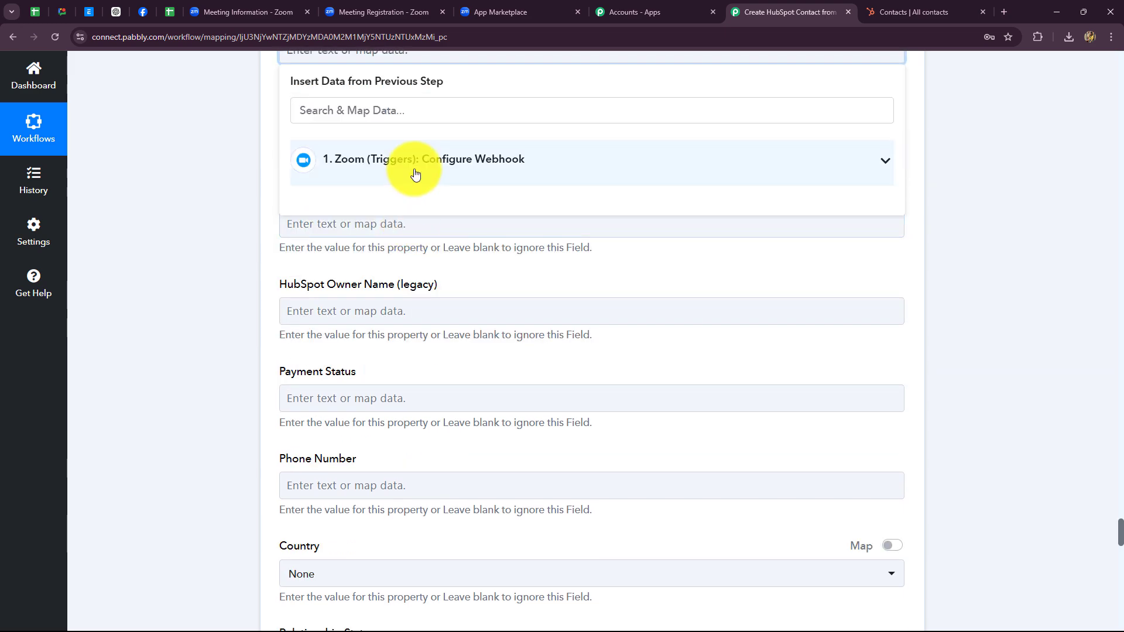
left_click(417, 176)
left_click(511, 494)
scroll(203, 358, "down", 5)
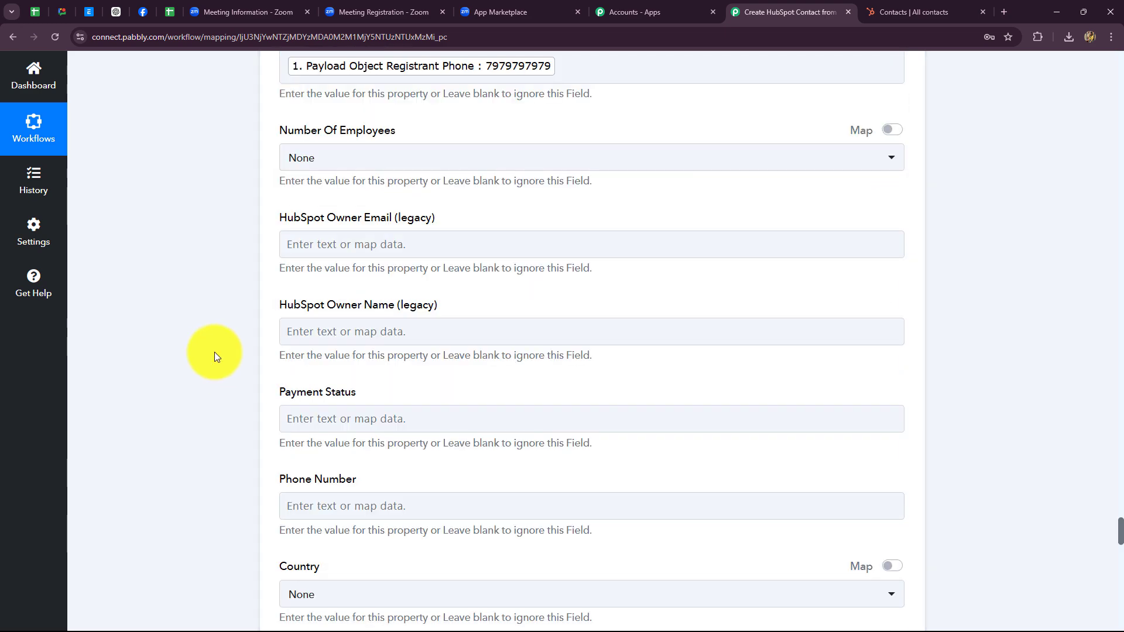
scroll(214, 352, "up", 4)
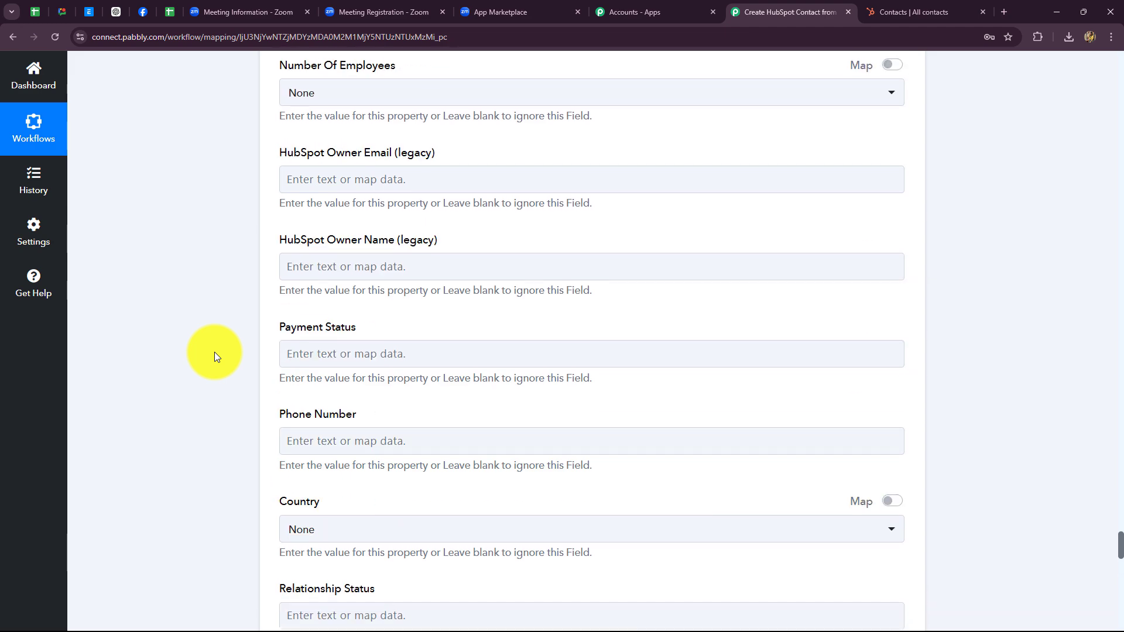
scroll(215, 352, "down", 4)
scroll(214, 352, "down", 15)
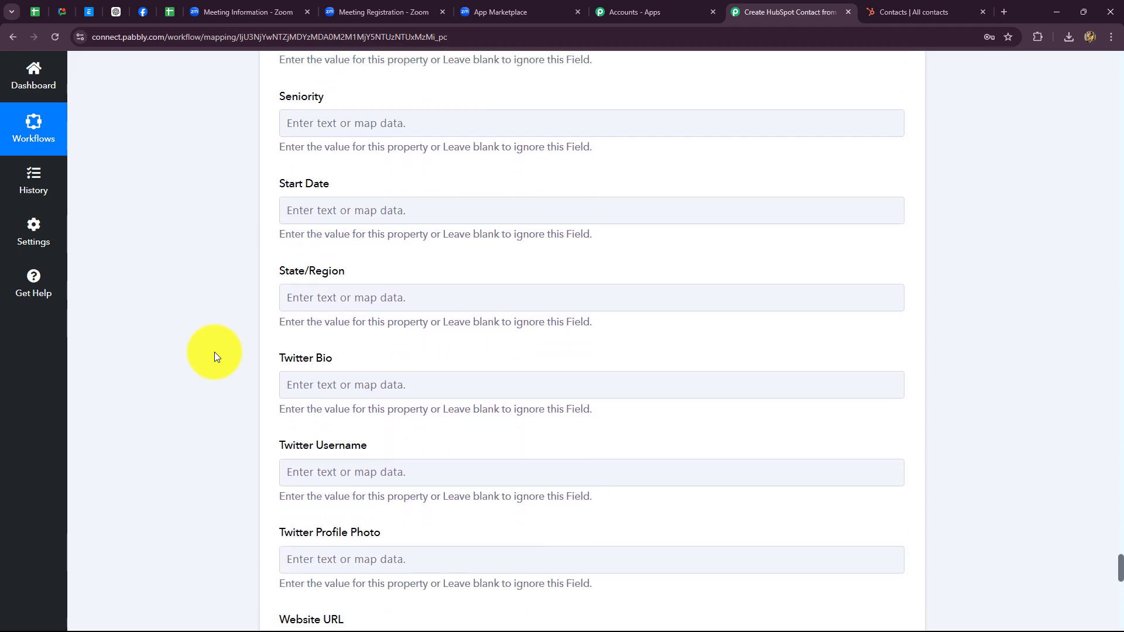
scroll(214, 353, "down", 6)
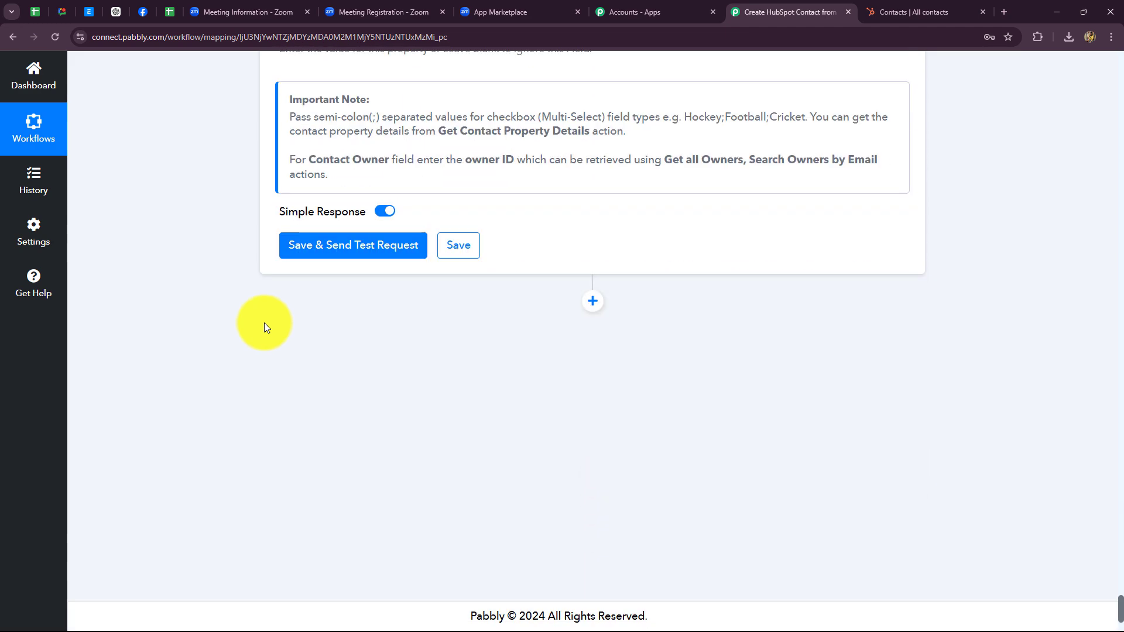
Step: Save the HubSpot step and send a test request, which returns a new contact located in Bhopal
left_click(372, 258)
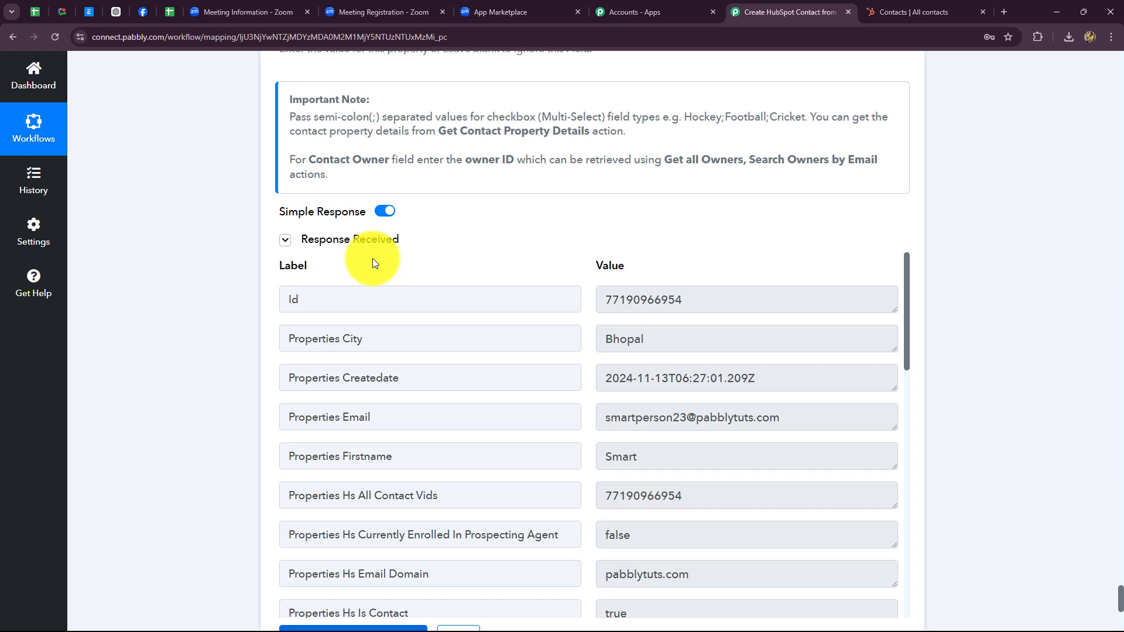
scroll(1084, 337, "down", 3)
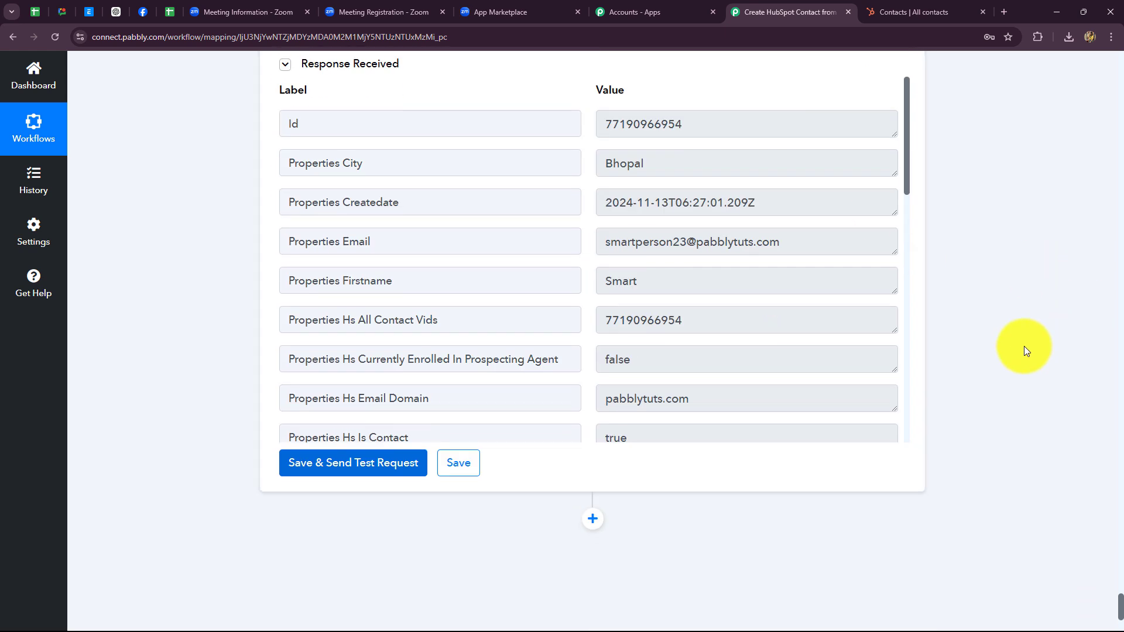
scroll(980, 348, "up", 1)
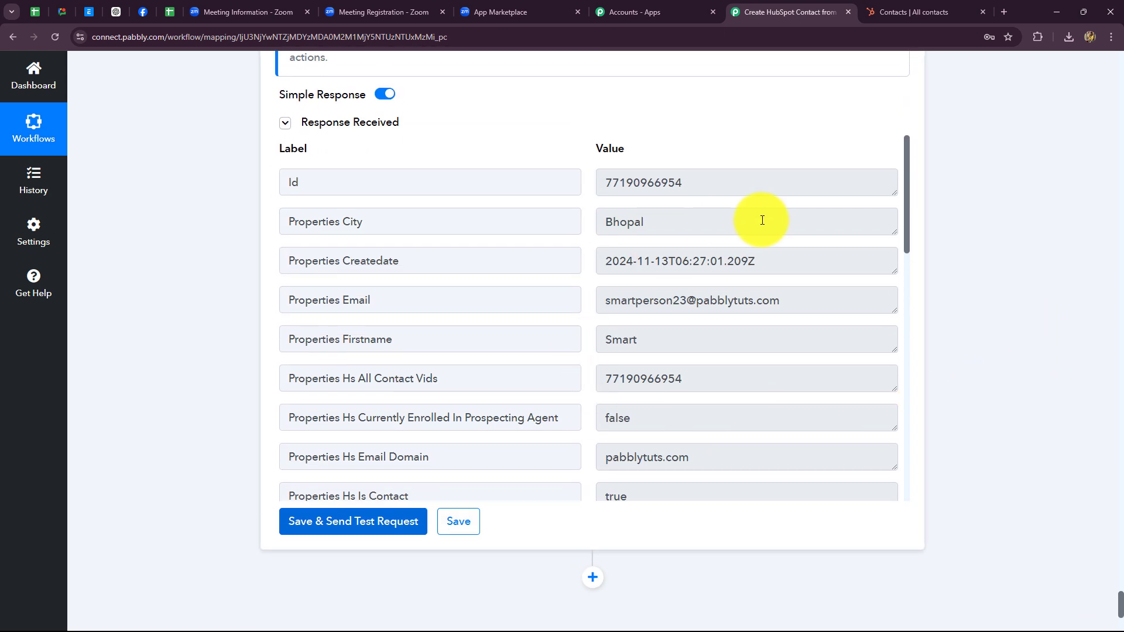
double_click(696, 186)
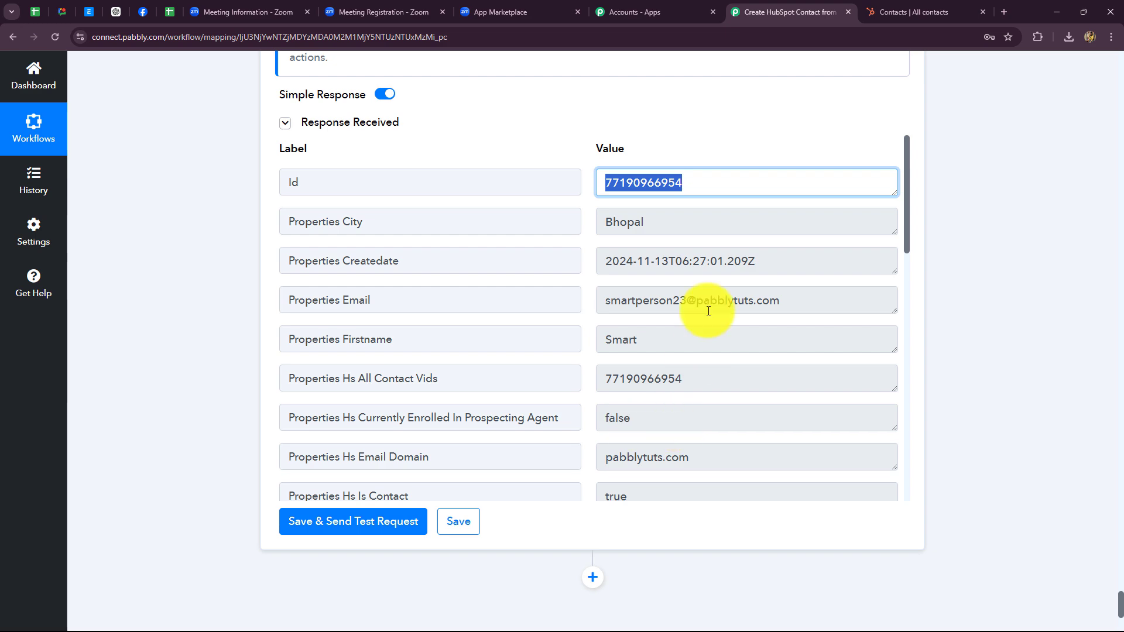
left_click(896, 11)
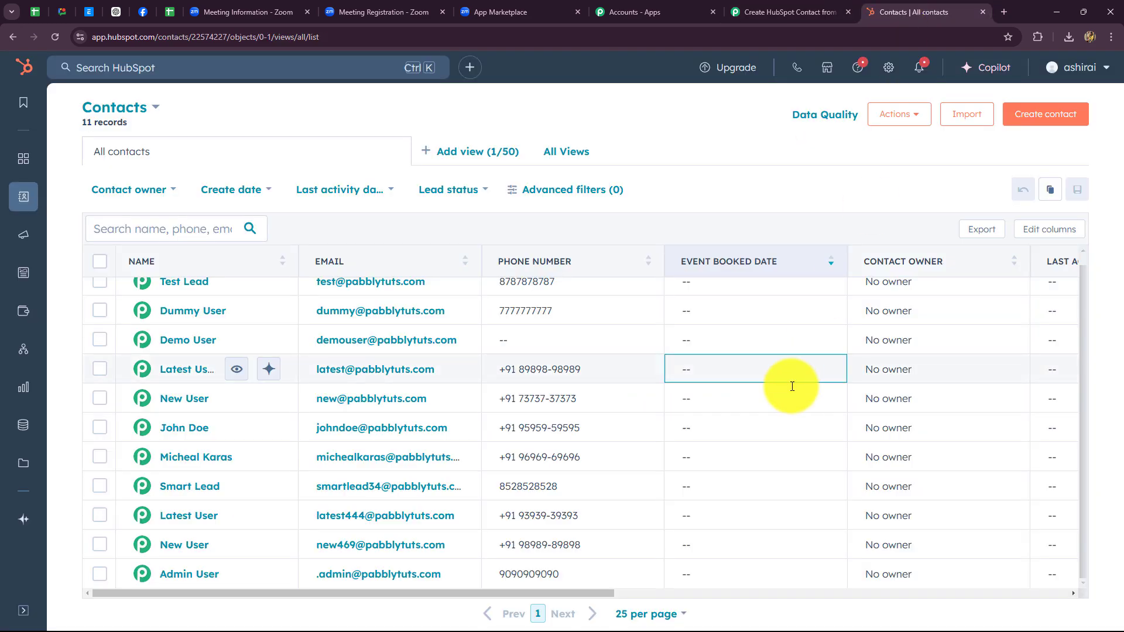
Step: Refresh the HubSpot contacts list and open the newly created test contact's record, checking its Call options
scroll(644, 439, "up", 1)
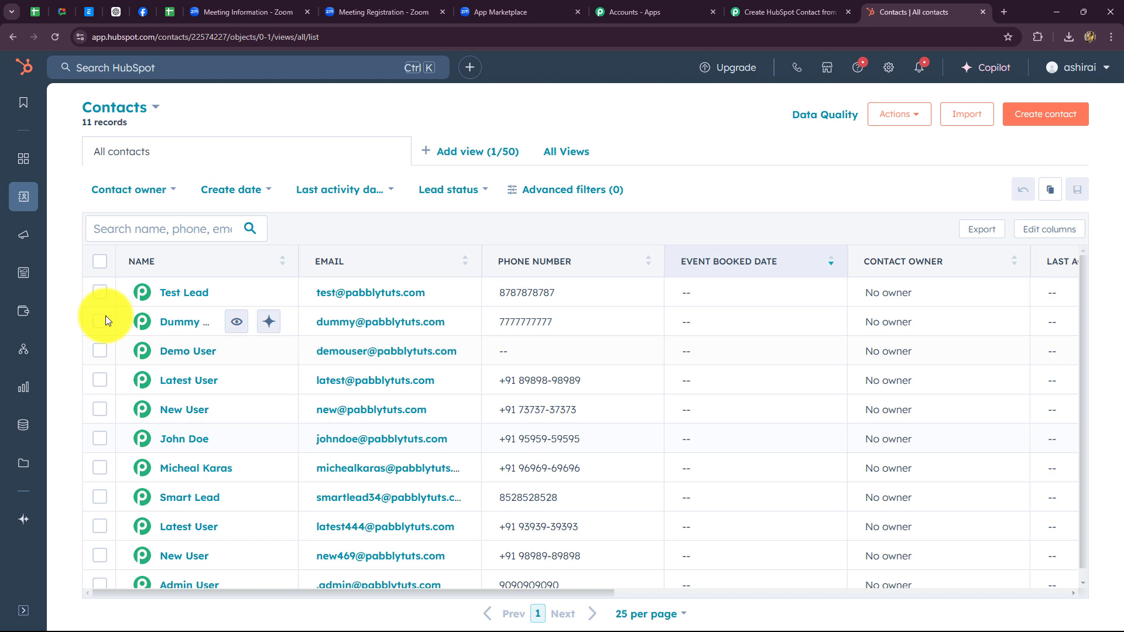
left_click(55, 37)
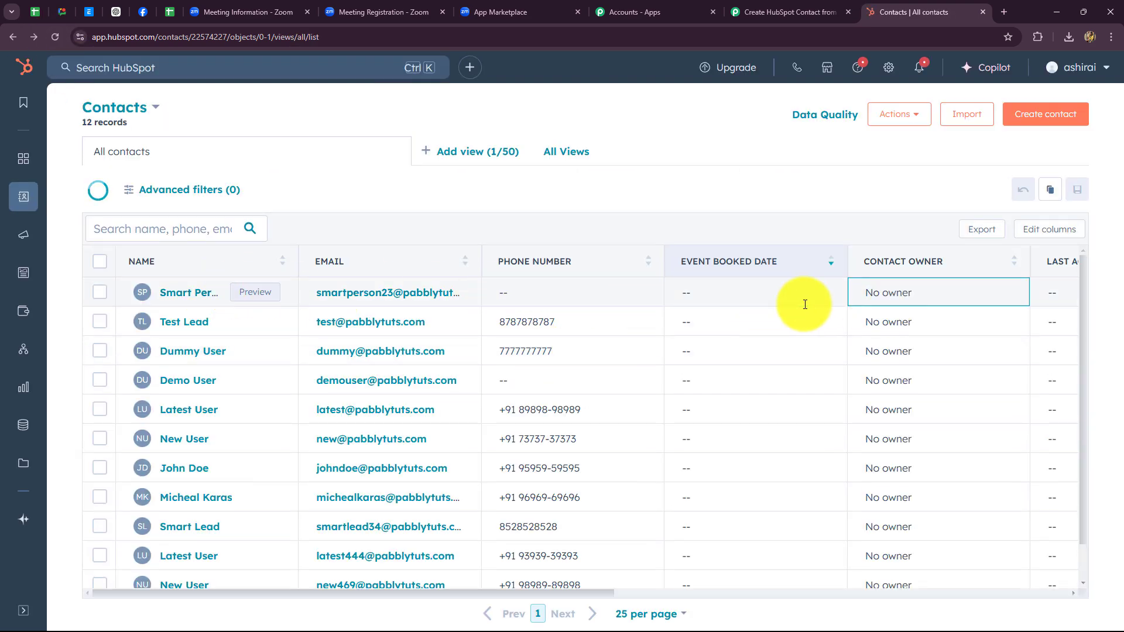
left_click(171, 296)
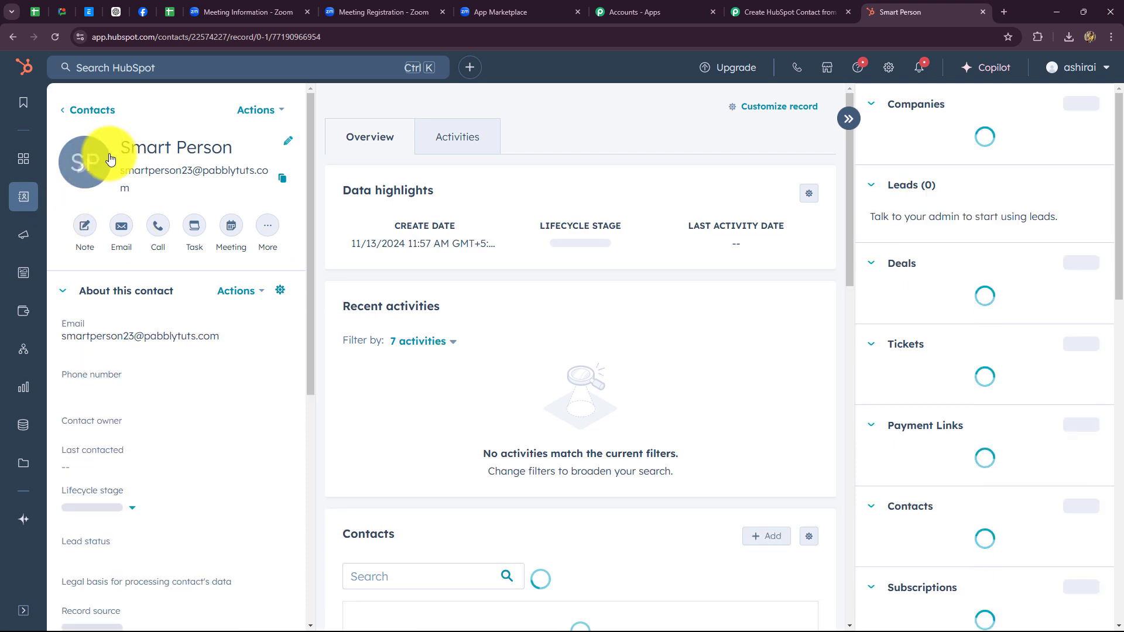
left_click(164, 234)
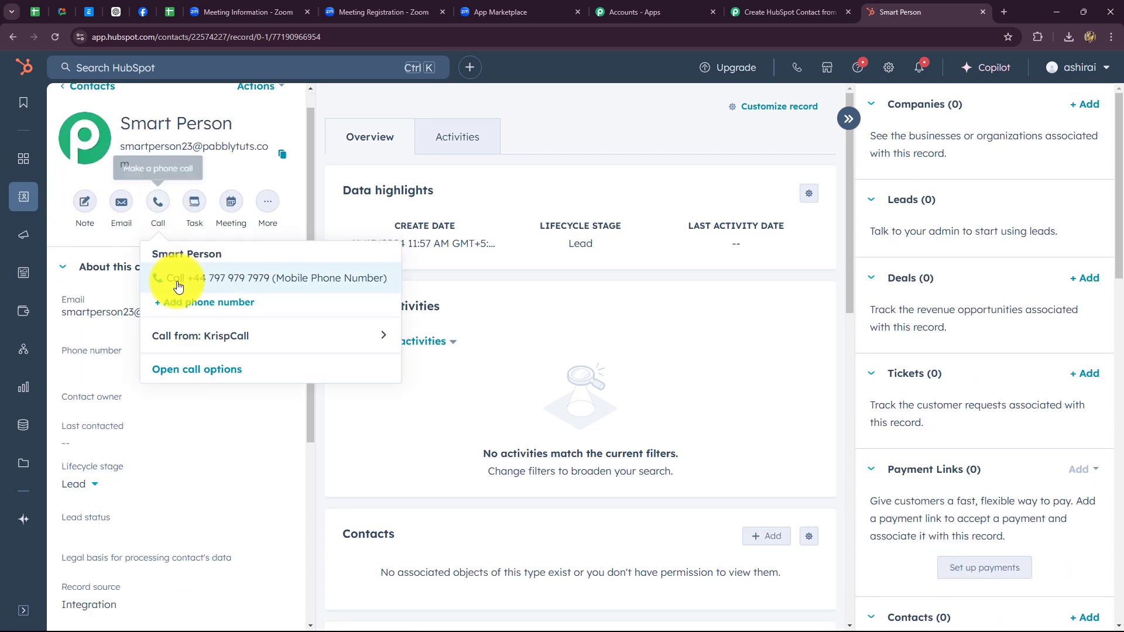
left_click(422, 432)
Step: Back in the Pabbly workflow, collapse the HubSpot CRM Create a Contact action, then return to Zoom's meeting page
left_click(789, 7)
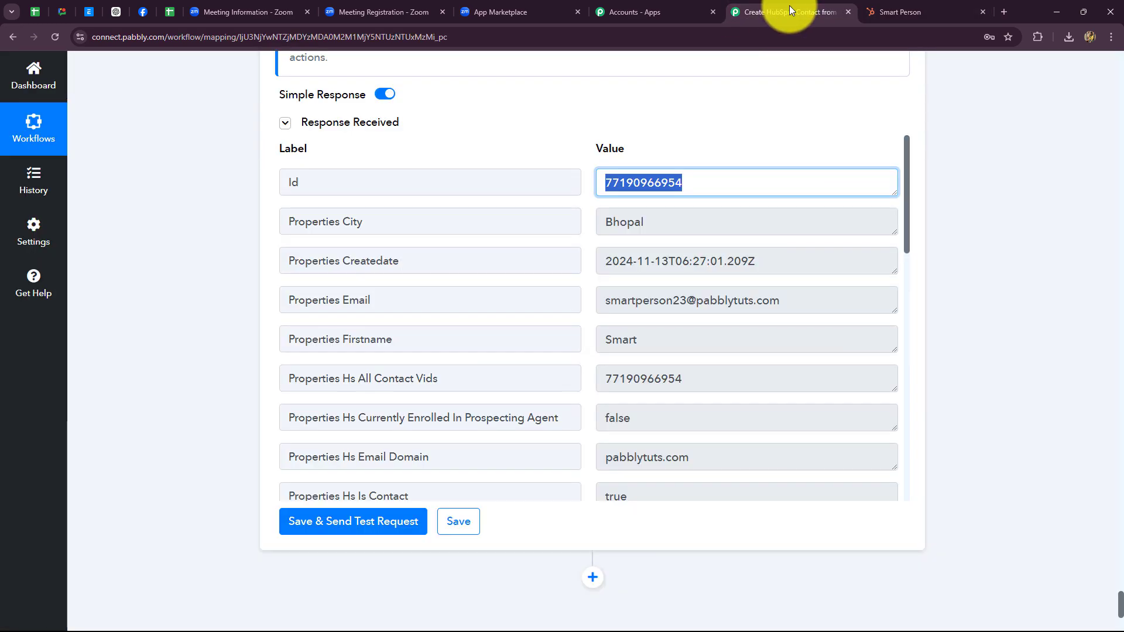
scroll(1079, 327, "up", 6)
scroll(1081, 332, "up", 20)
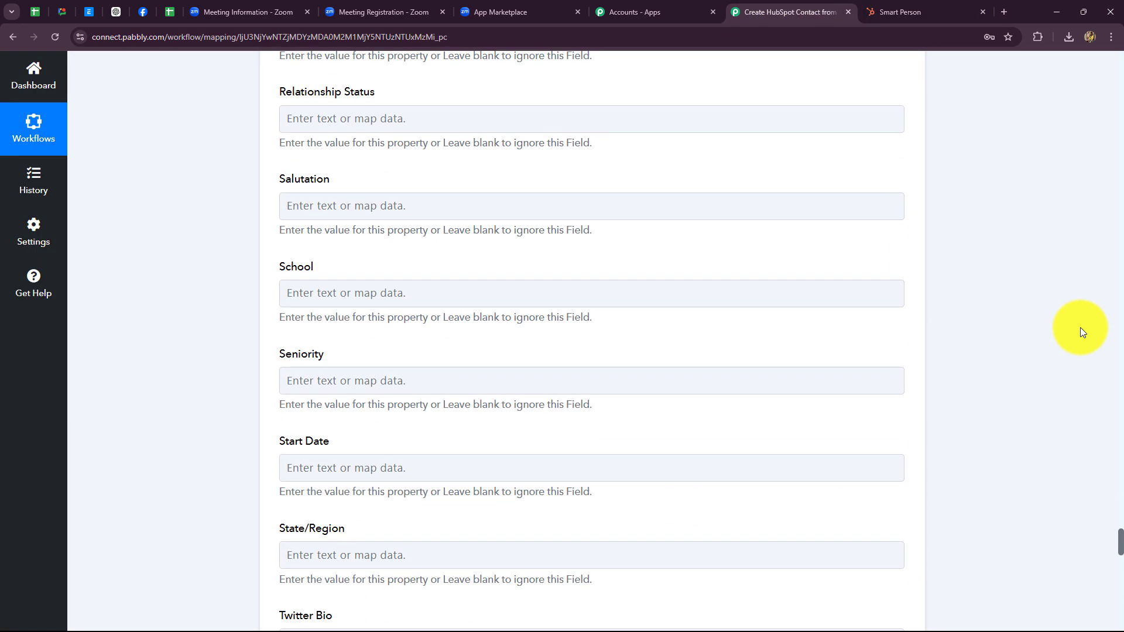
scroll(1080, 332, "up", 20)
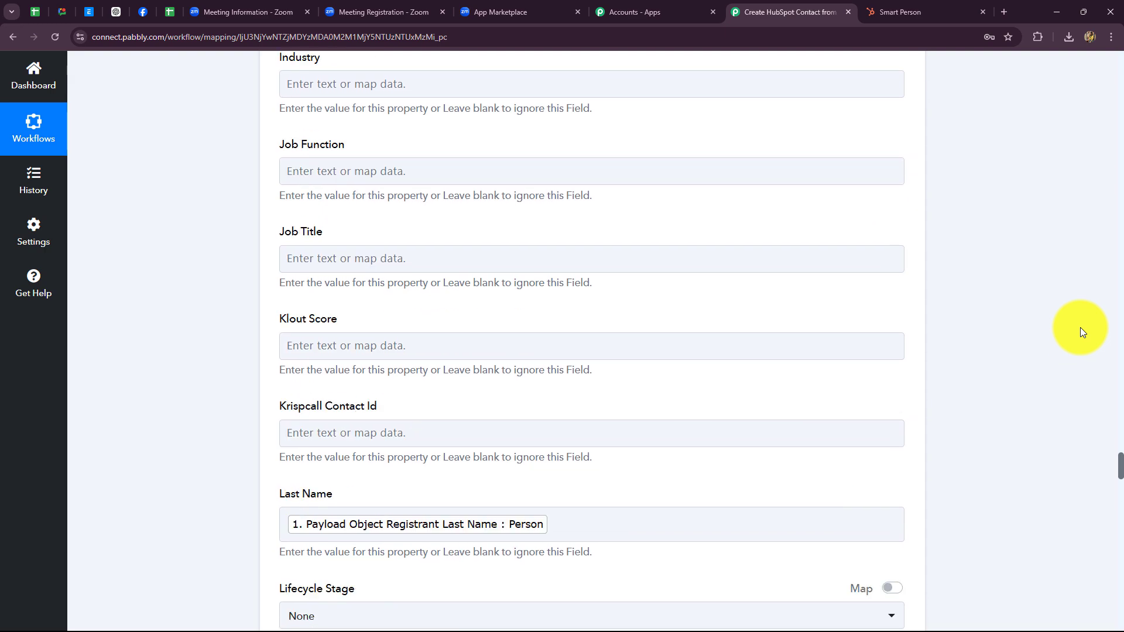
scroll(1081, 331, "up", 20)
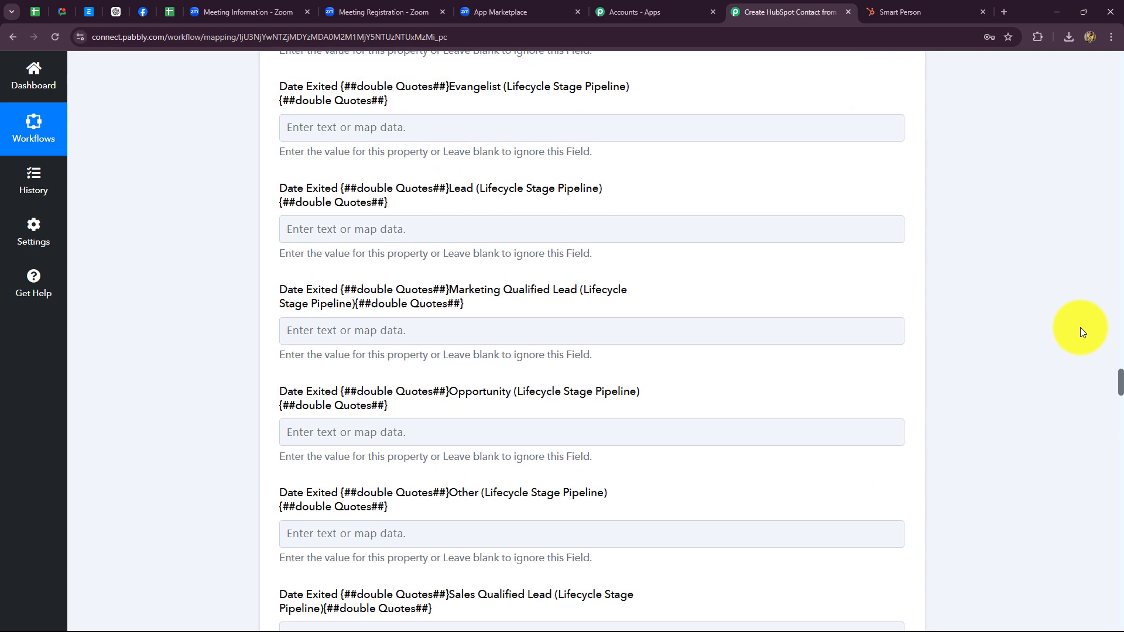
scroll(1081, 332, "up", 20)
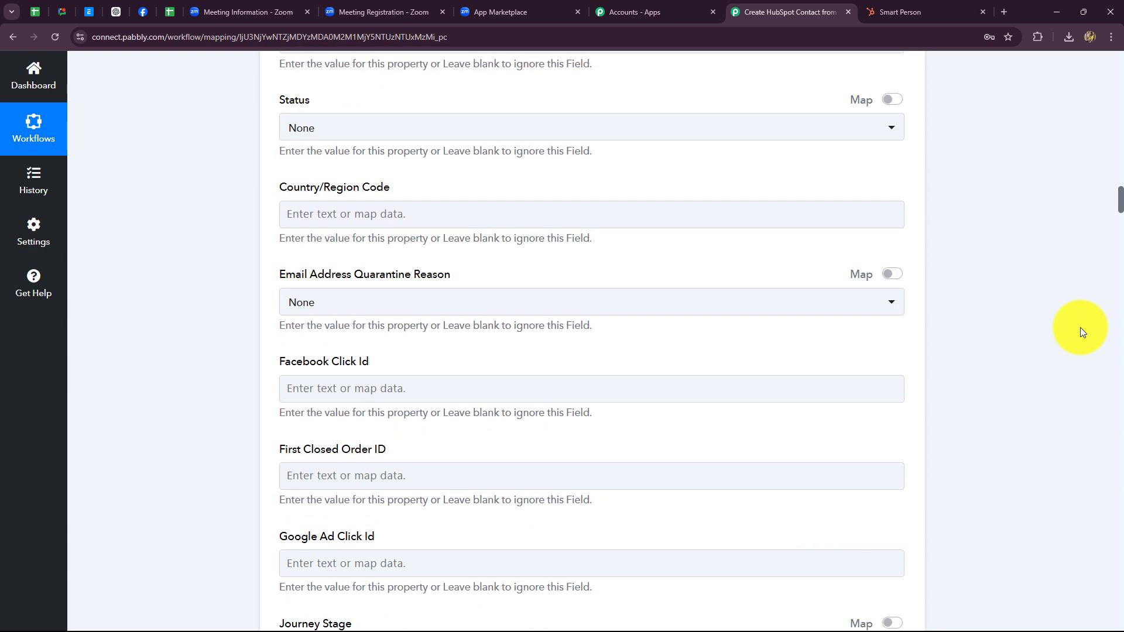
scroll(1081, 331, "up", 20)
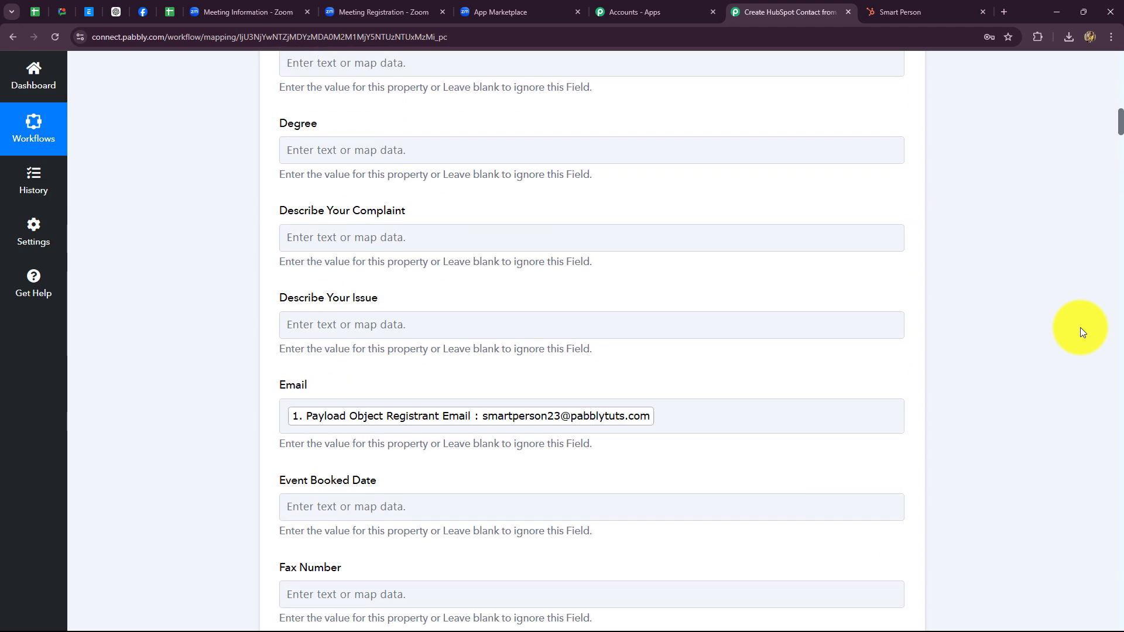
scroll(1080, 332, "up", 5)
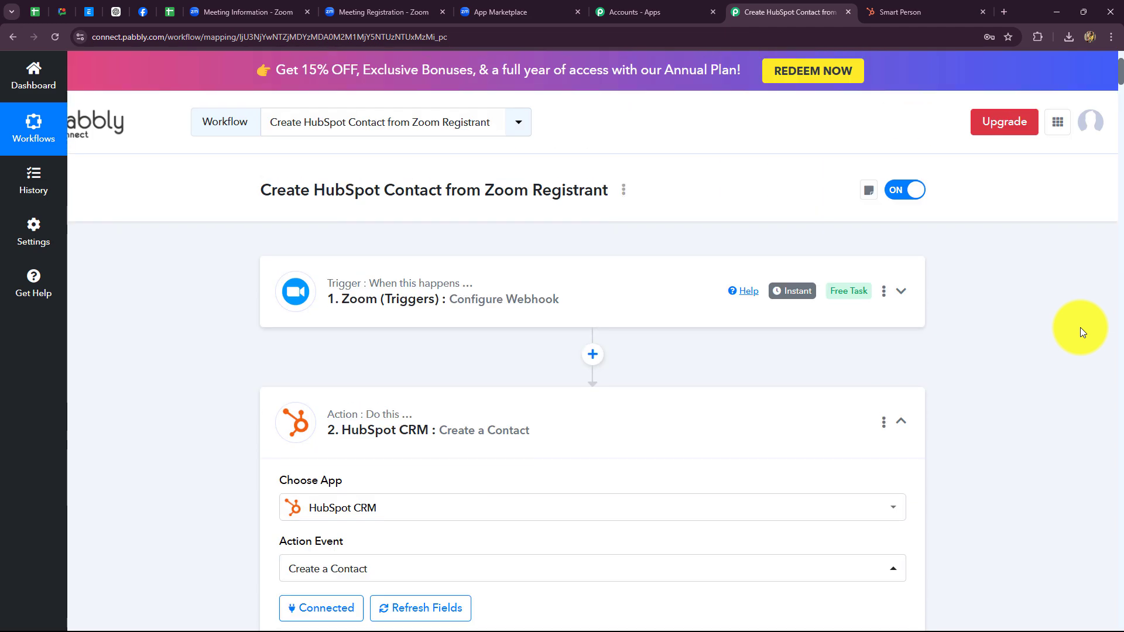
left_click(902, 421)
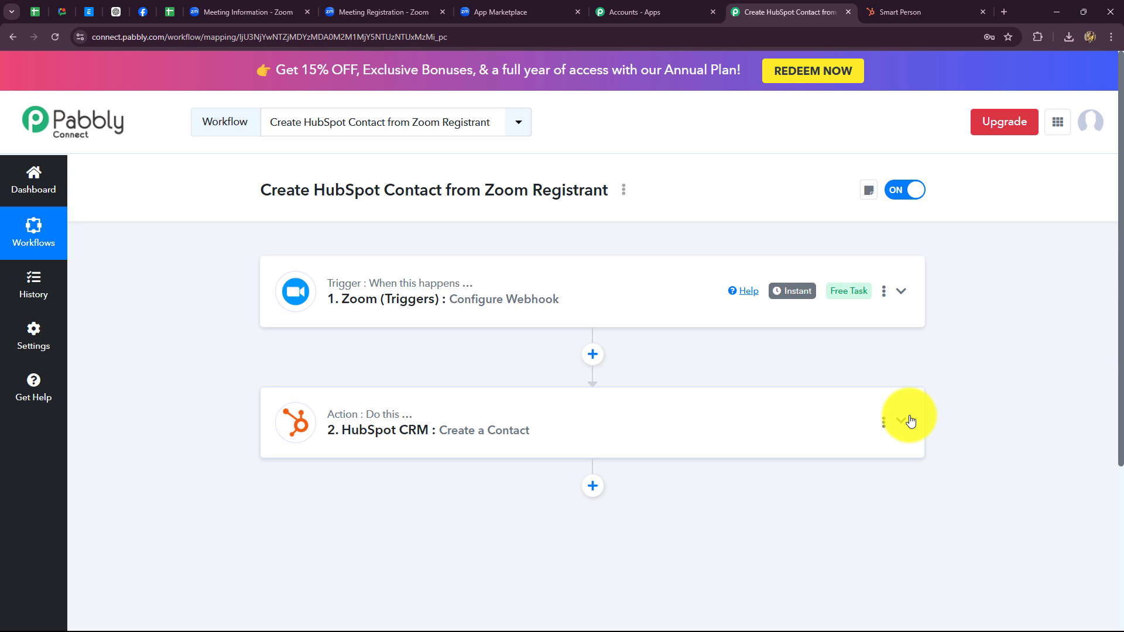
left_click(265, 9)
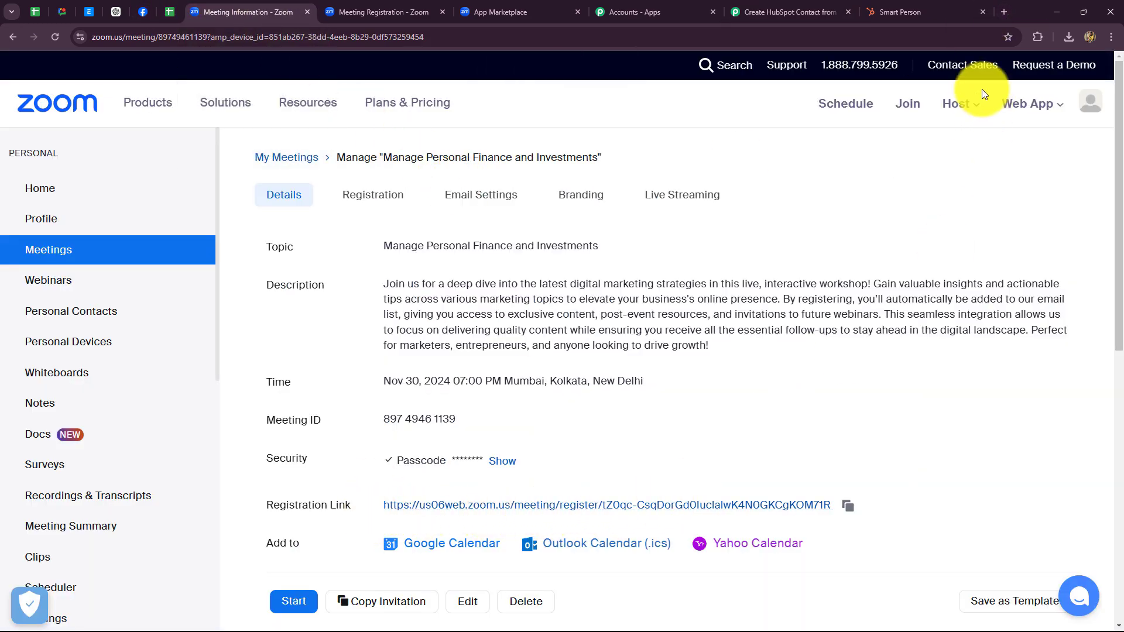
Step: Load the copied registration link in a new tab and enter the test registrant's first and last name
left_click(1004, 9)
key("ctrl+v")
key("Return")
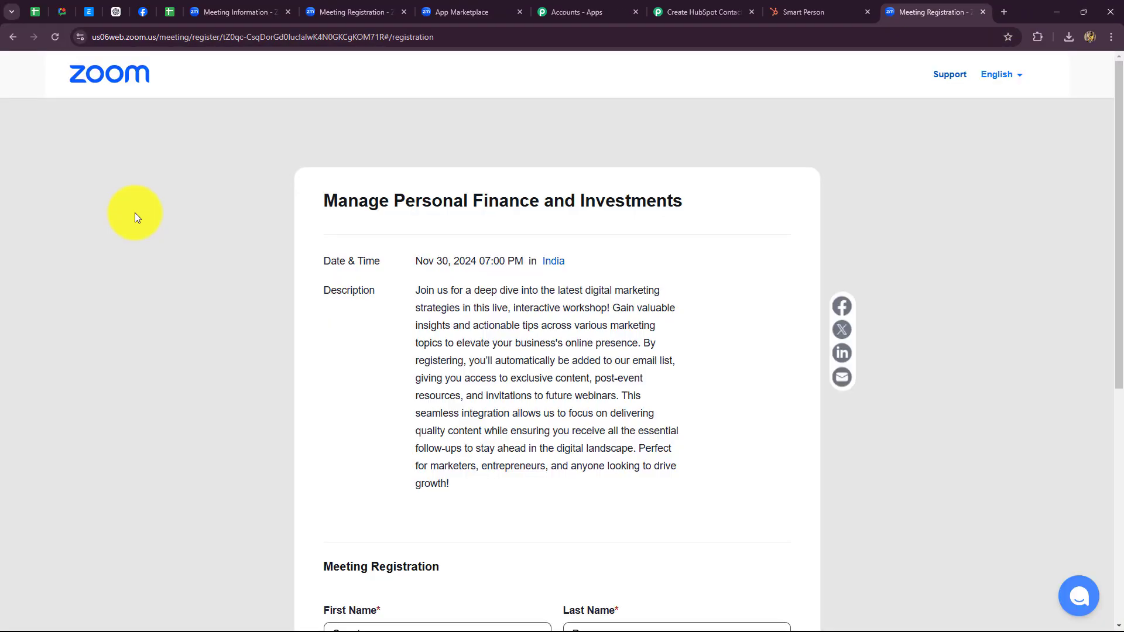
scroll(249, 271, "down", 5)
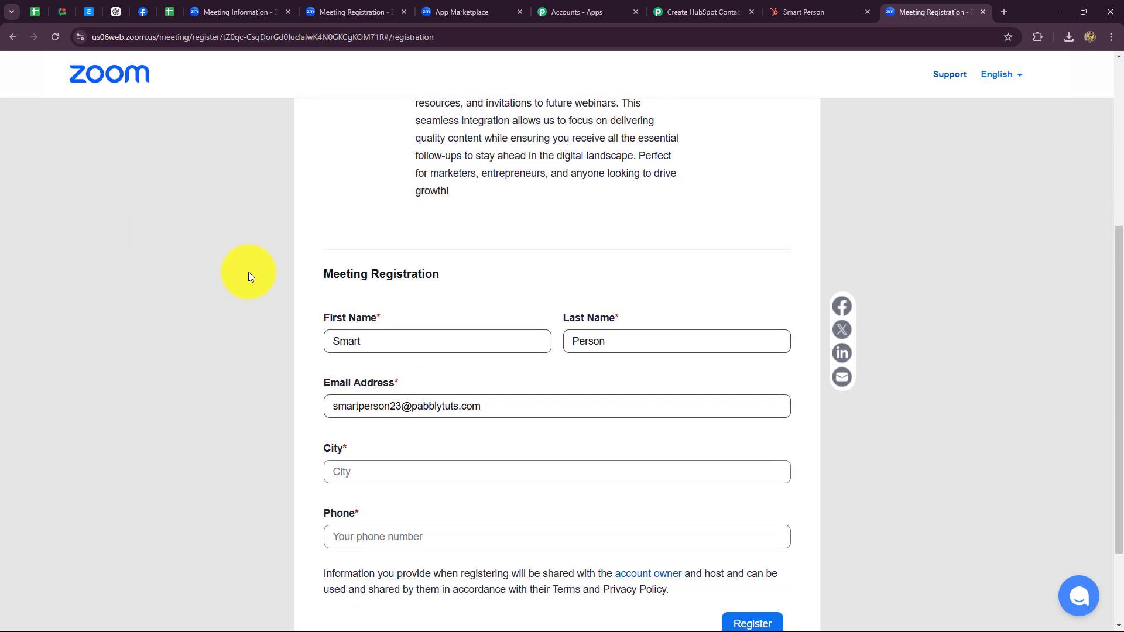
left_click(356, 340)
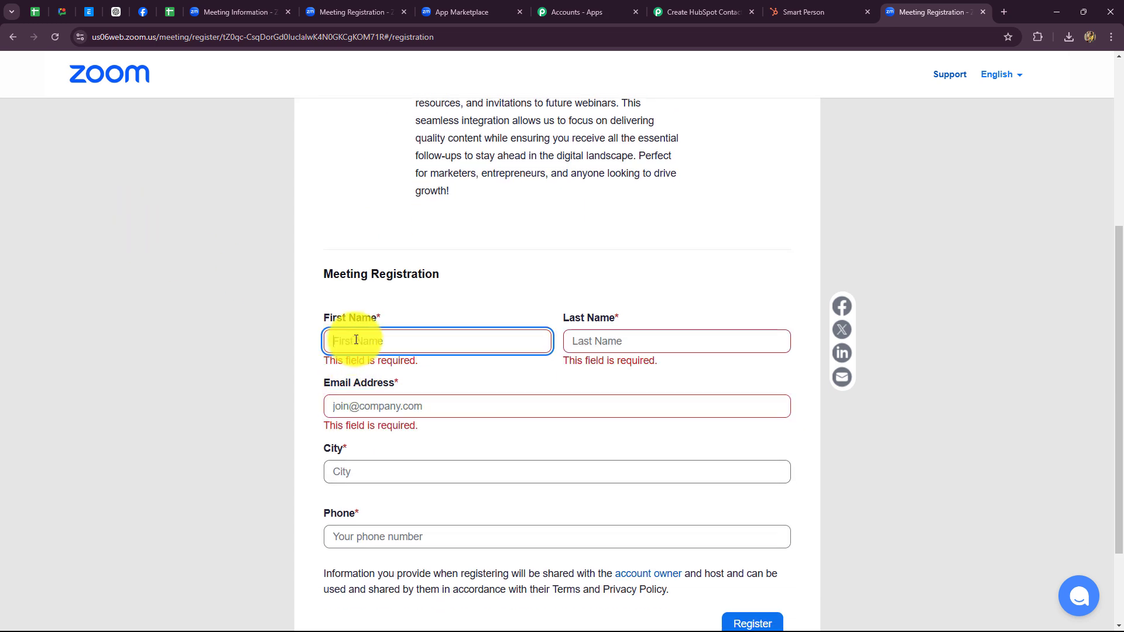
type("New")
left_click(582, 341)
type("Person")
Step: Enter the registrant's email, city Indore and phone number, and submit the registration
left_click(425, 405)
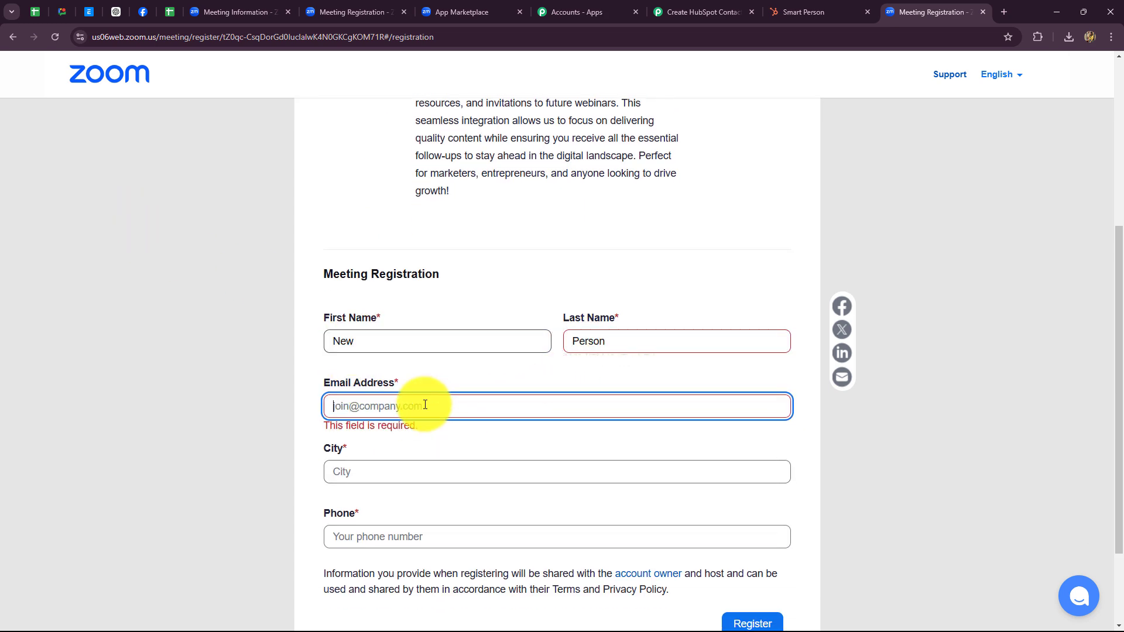
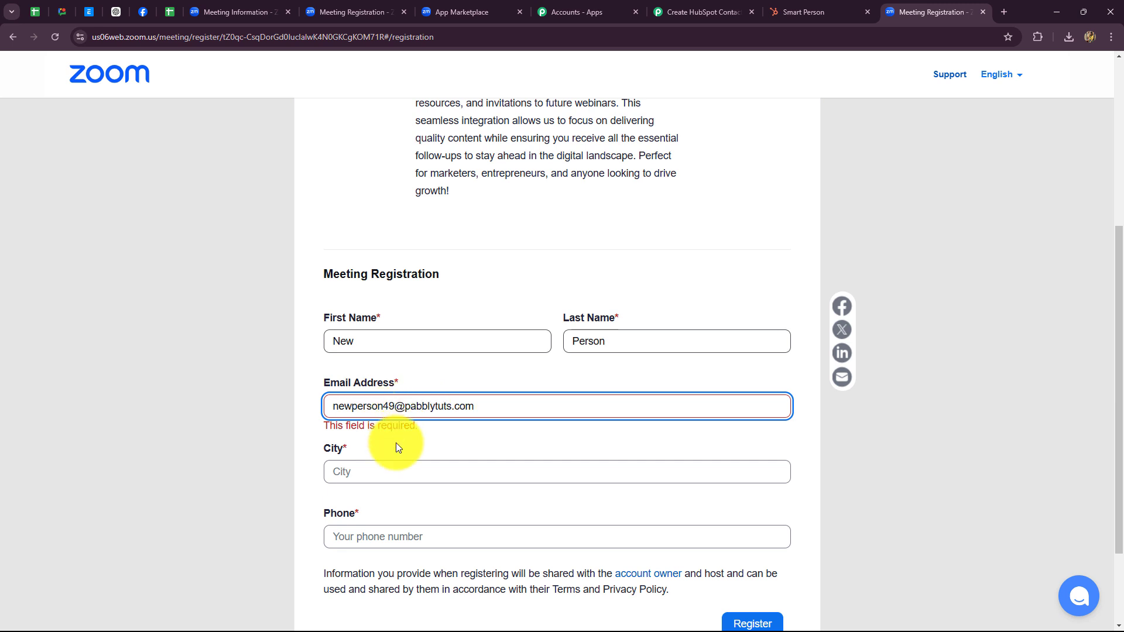
scroll(396, 444, "down", 1)
scroll(396, 444, "down", 1)
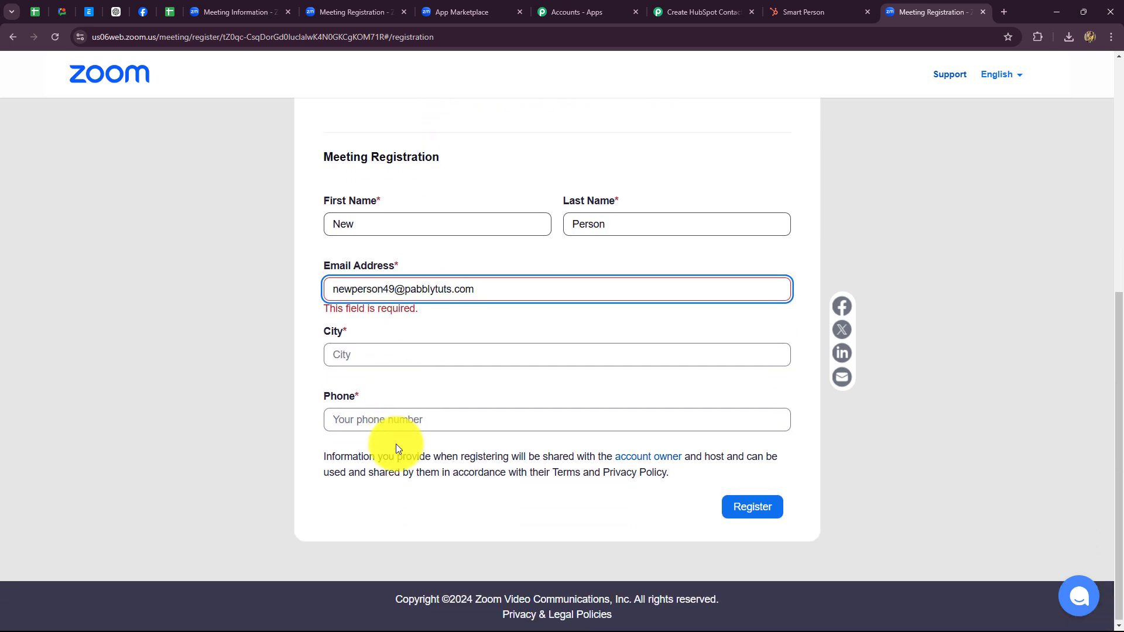
left_click(383, 356)
key("Caps_Lock")
type("Indore")
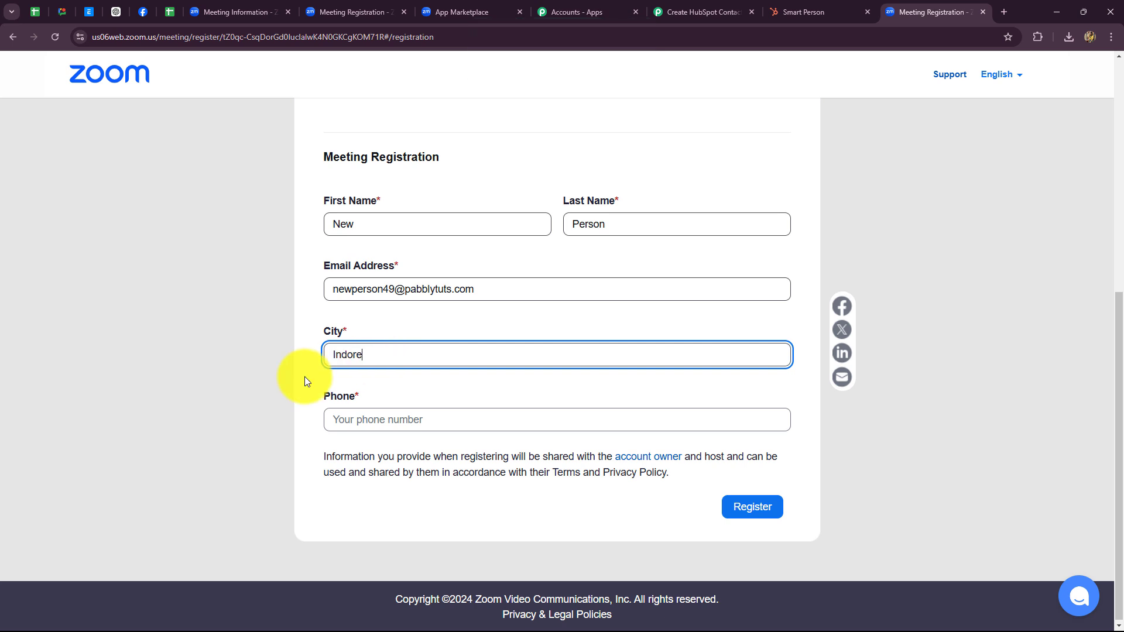
left_click(336, 415)
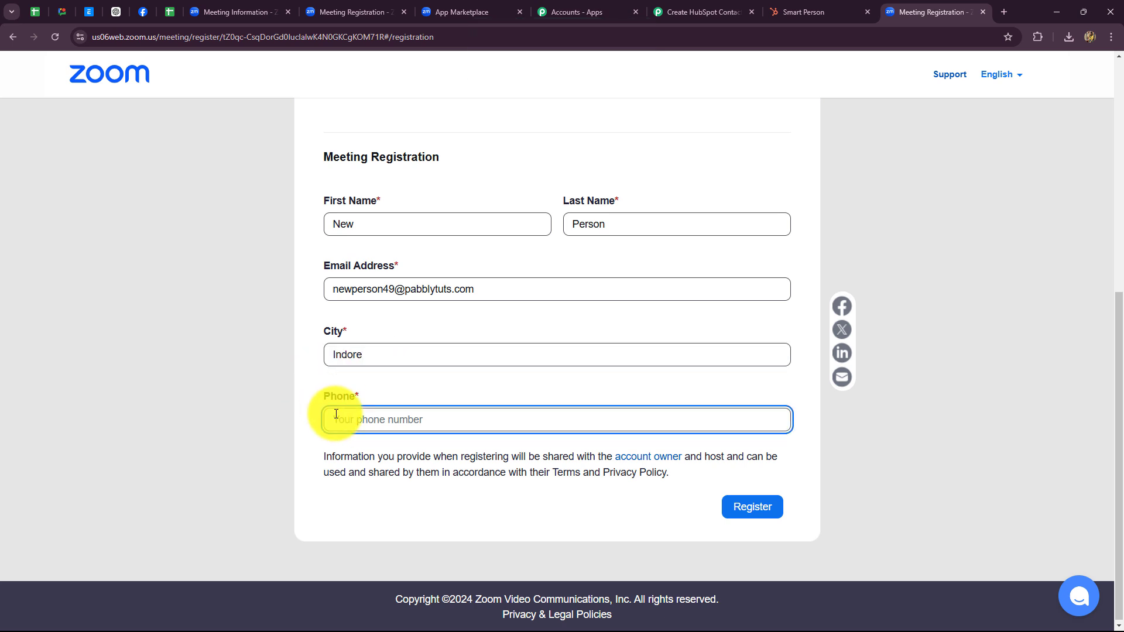
key("ctrl+v")
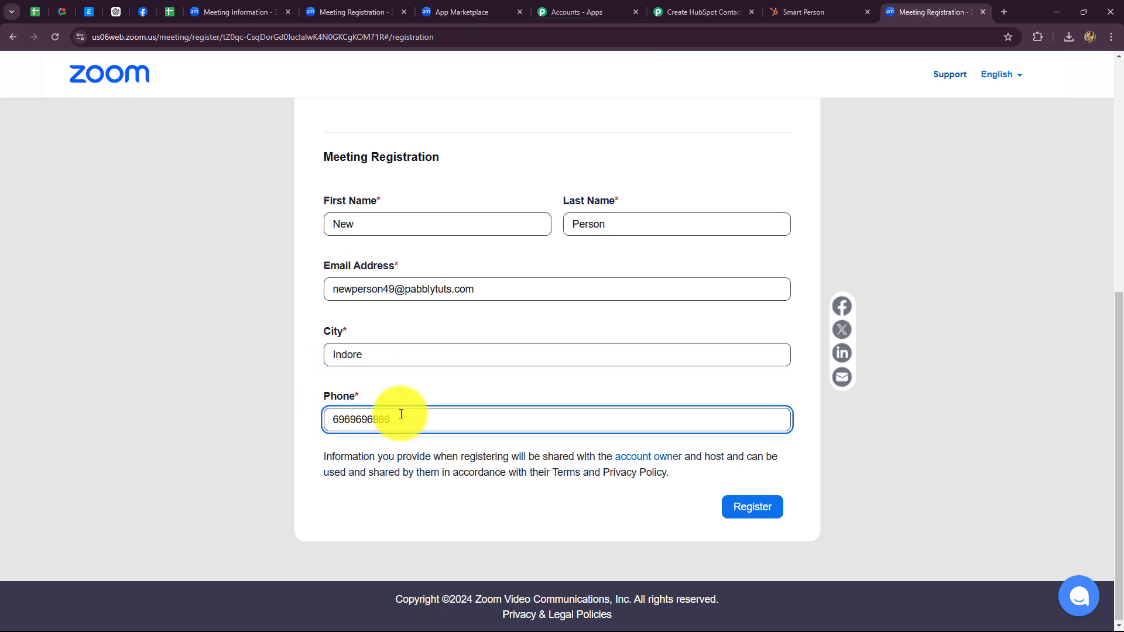
left_click(757, 517)
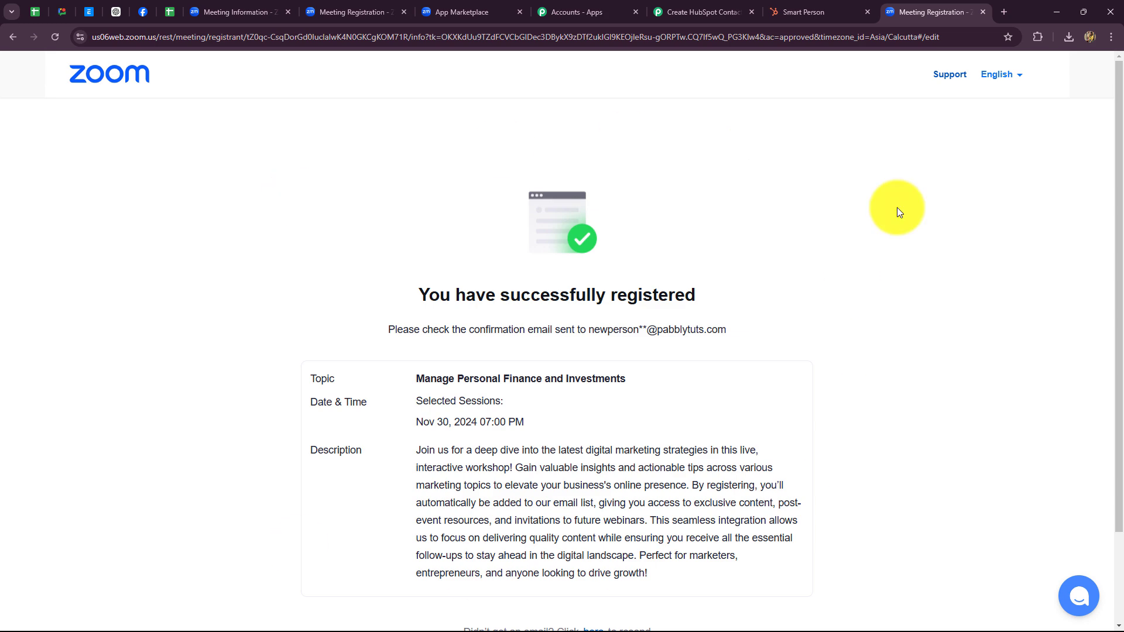
Step: Return to HubSpot's contacts list, now 14 records, and open the new registrant's contact
left_click(807, 13)
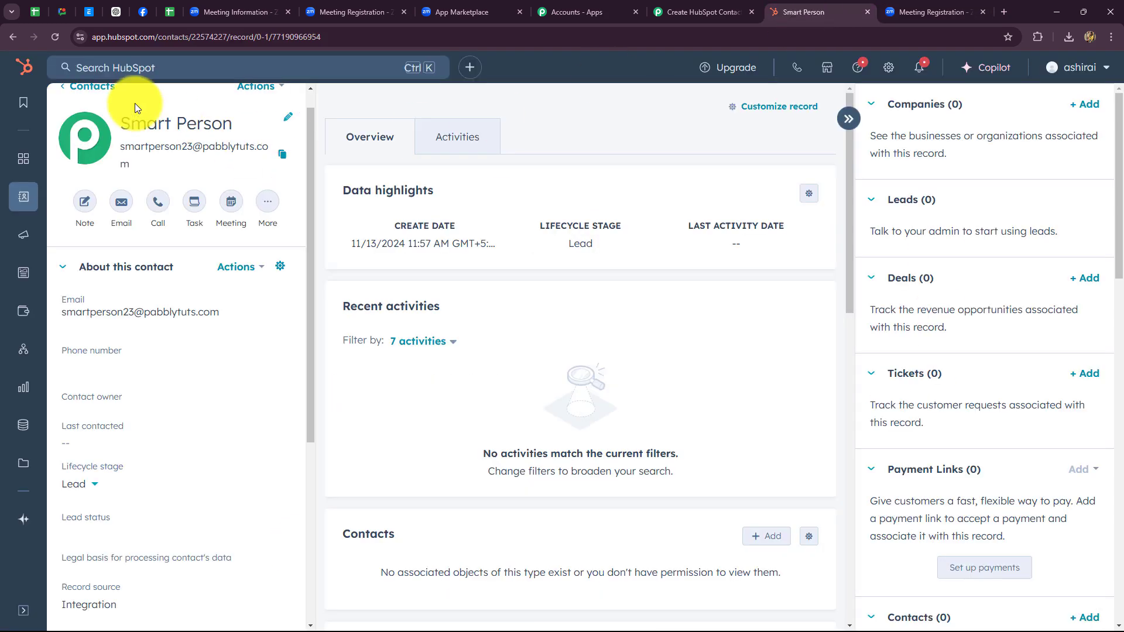
left_click(16, 36)
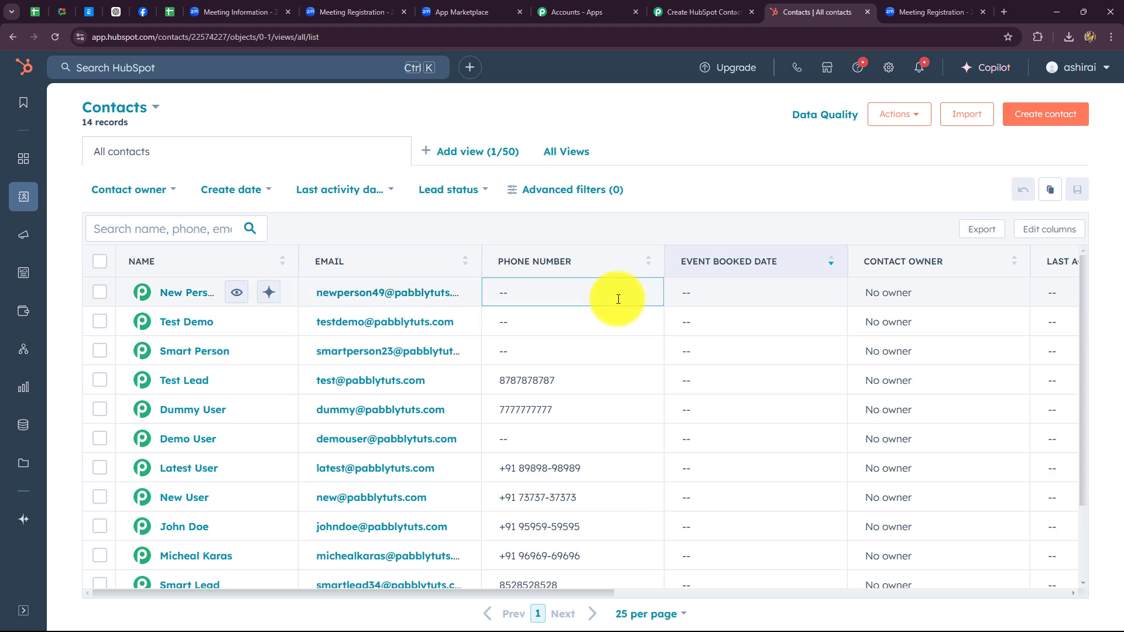
left_click(170, 294)
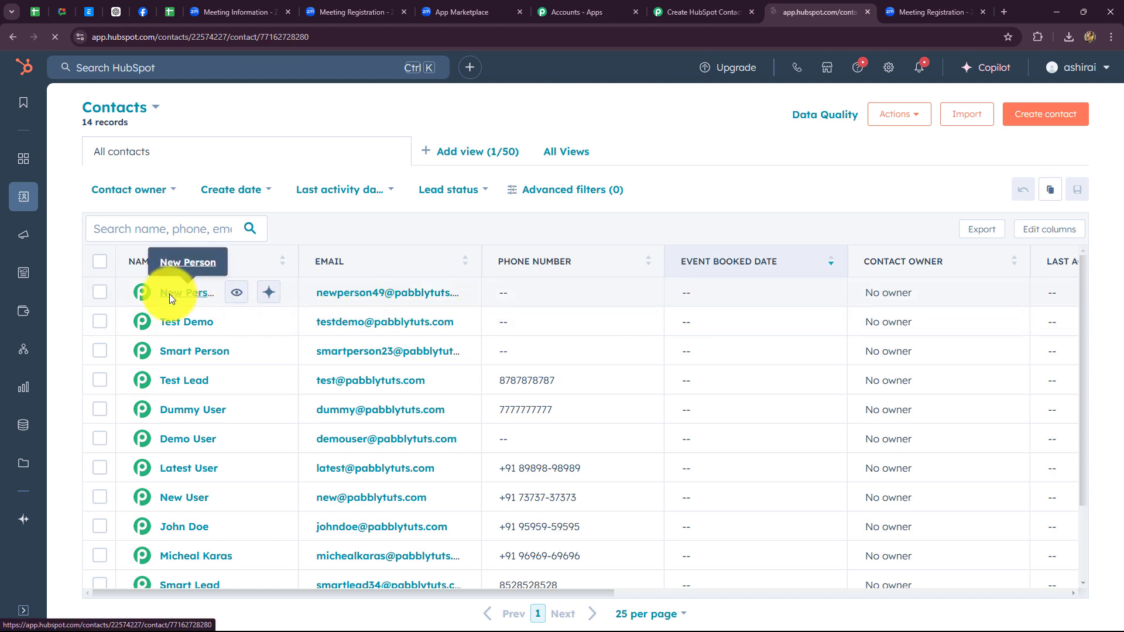